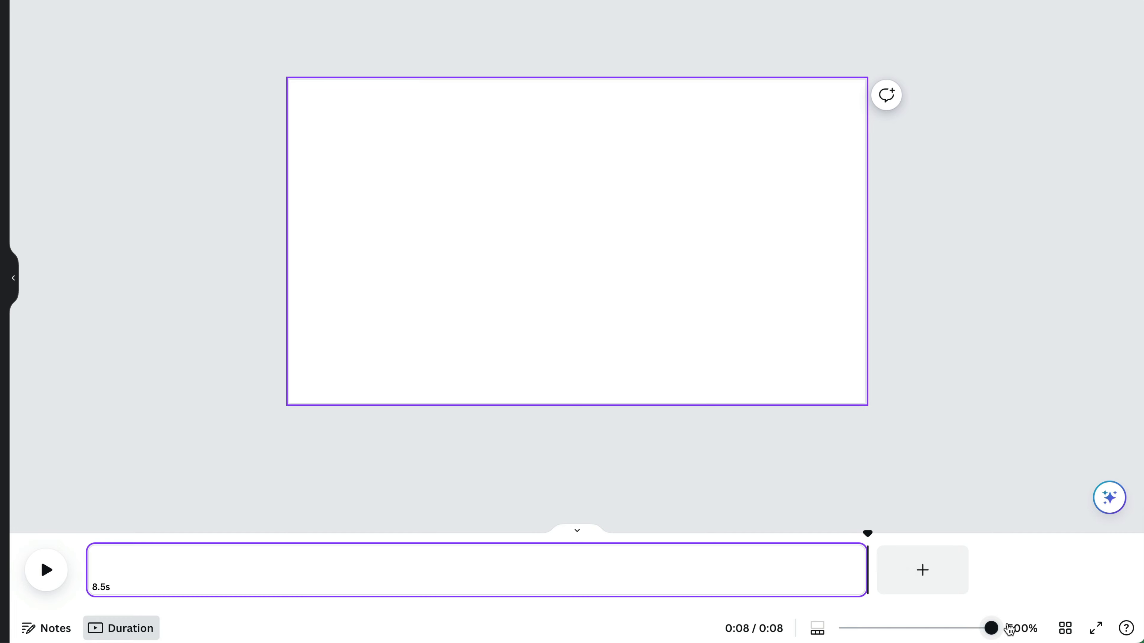
# Apply all 6 pages of the Yellow Simple Cooking Pasta Intro Outro Youtube Video template to the blank video and preview its playback
pyautogui.moveTo(1003, 629); pyautogui.dragTo(960, 629)
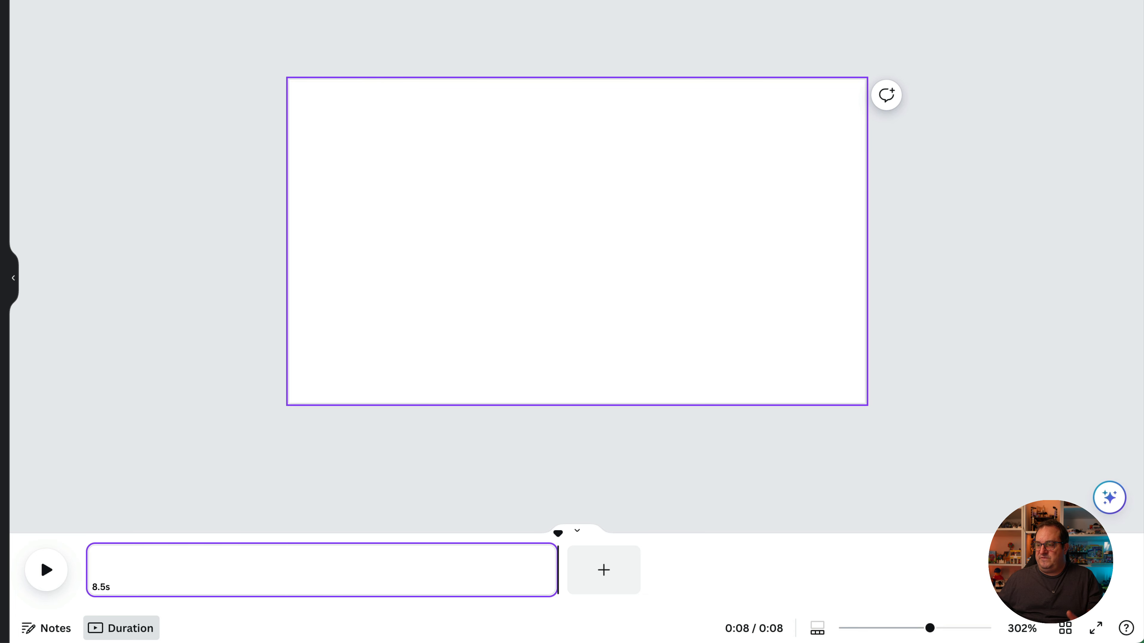
pyautogui.click(88, 536)
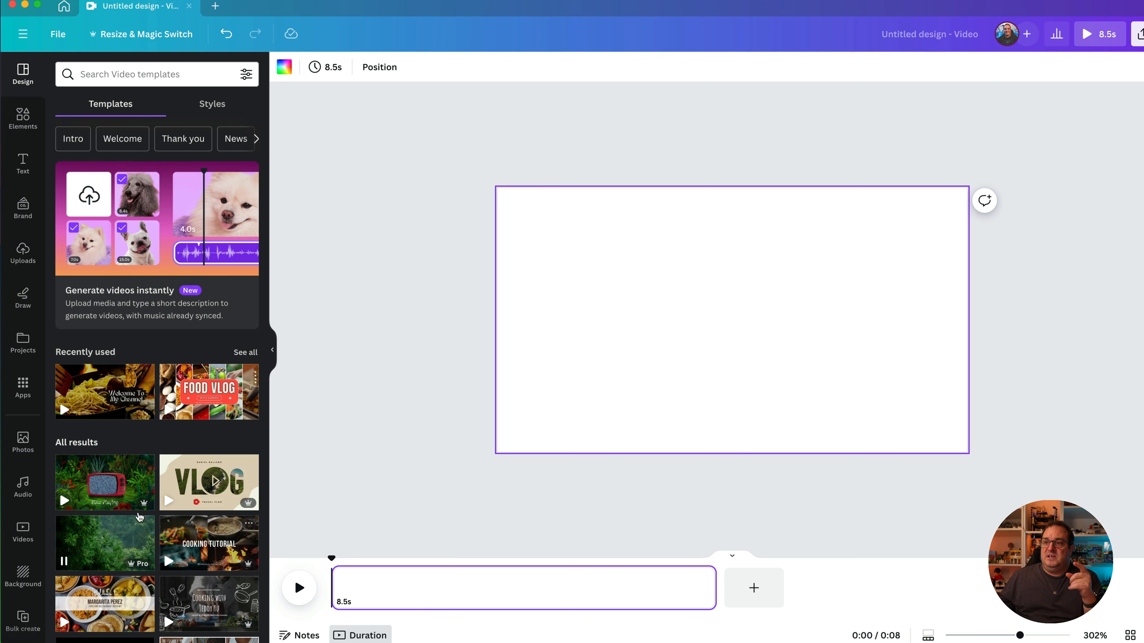
pyautogui.moveTo(111, 400)
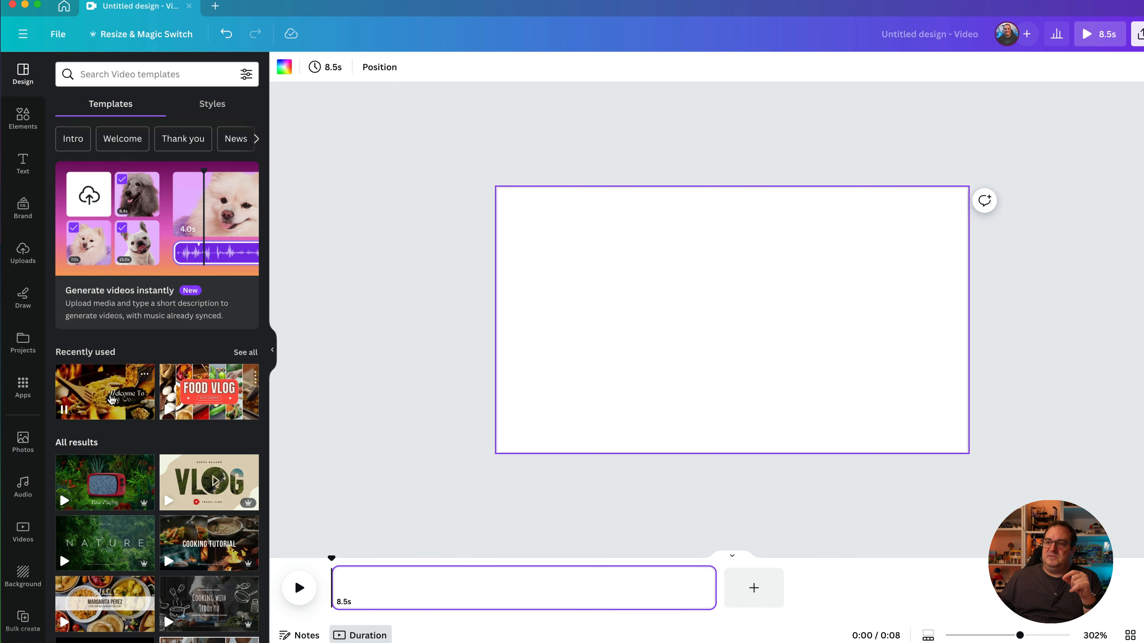
pyautogui.click(83, 382)
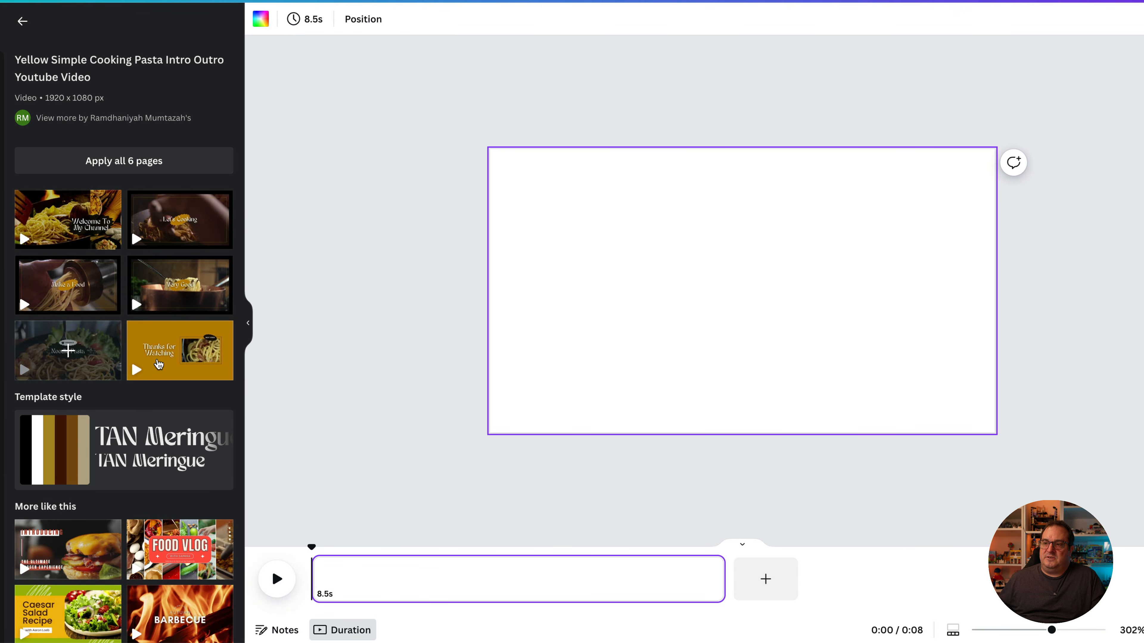
pyautogui.click(117, 169)
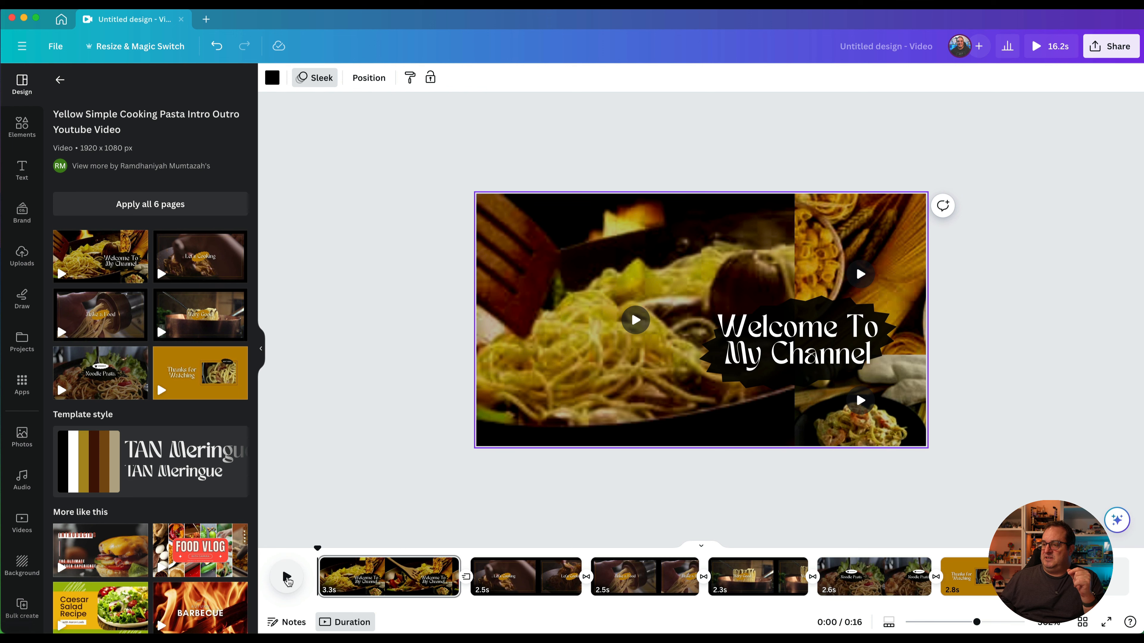
pyautogui.click(287, 577)
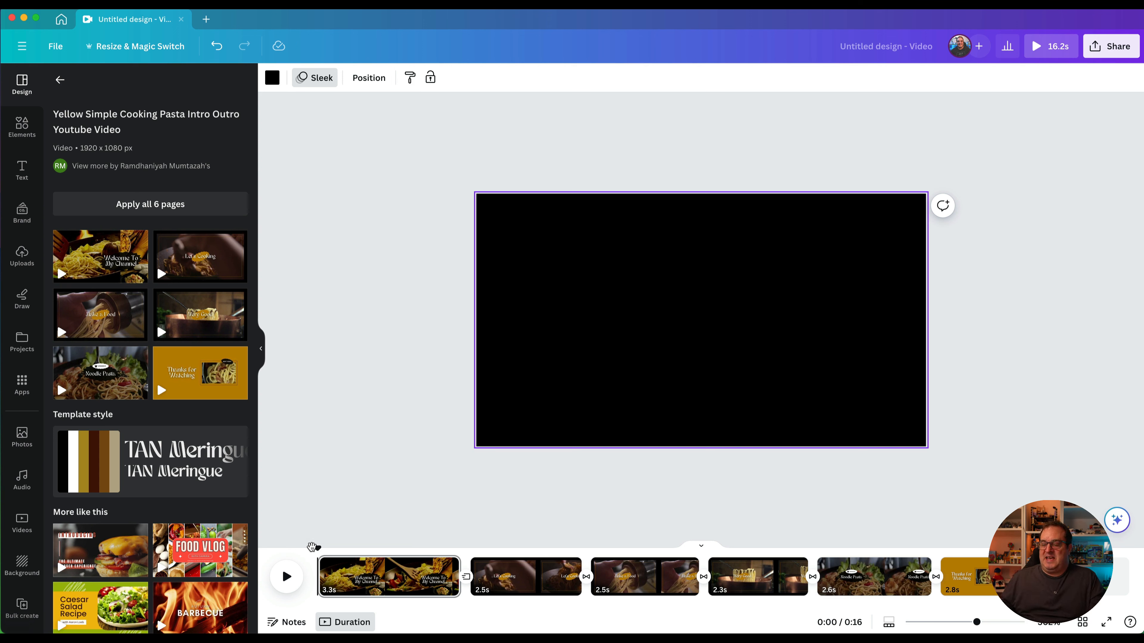
# Move the playhead into the first page, select all its elements and show their timing as separate expanded tracks
pyautogui.moveTo(317, 549); pyautogui.dragTo(394, 548)
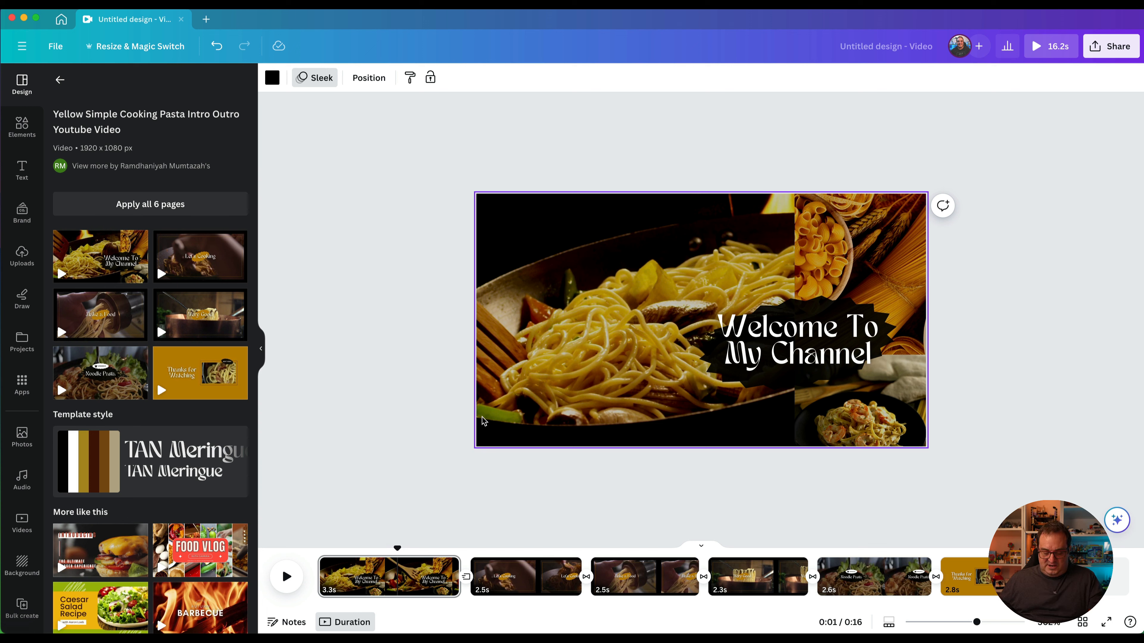
pyautogui.press('super+a')
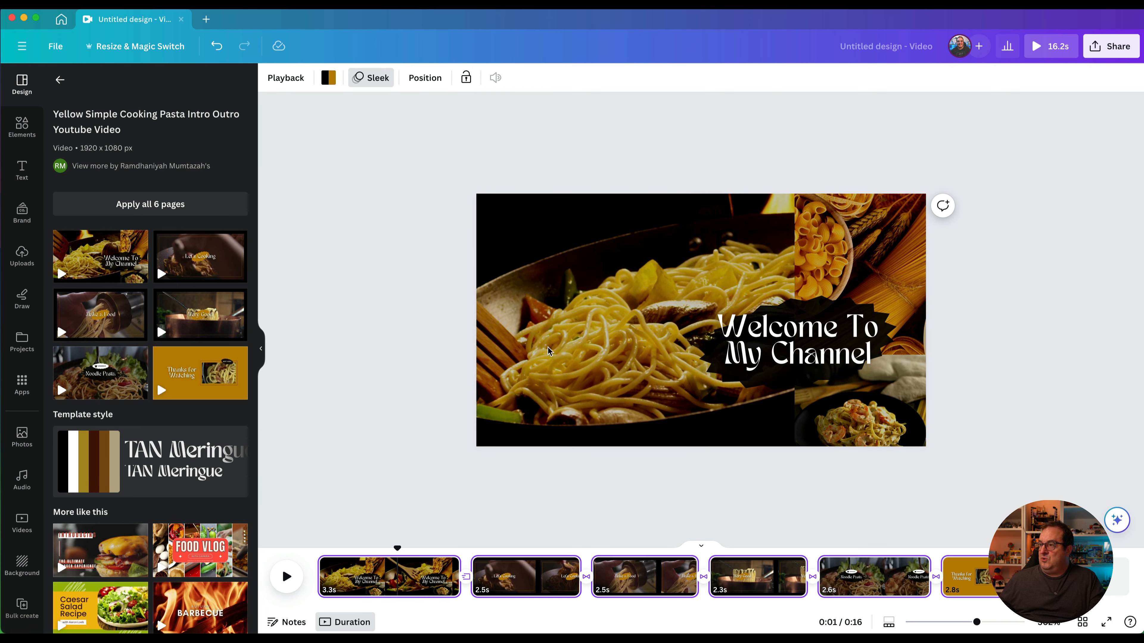
pyautogui.moveTo(405, 184); pyautogui.dragTo(1070, 550)
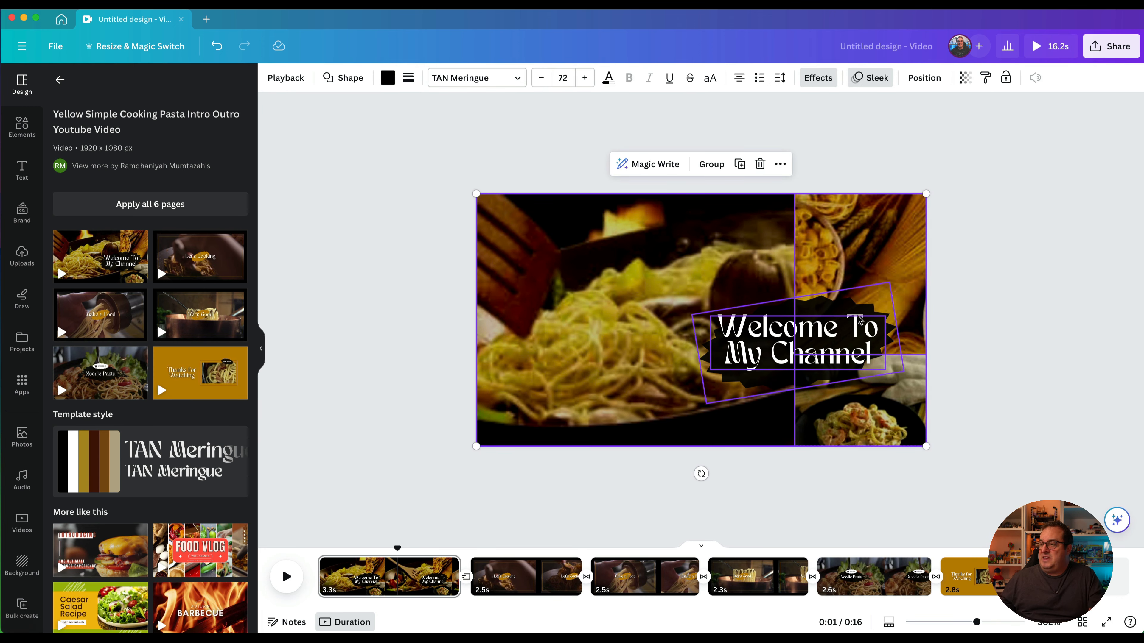
pyautogui.click(783, 165)
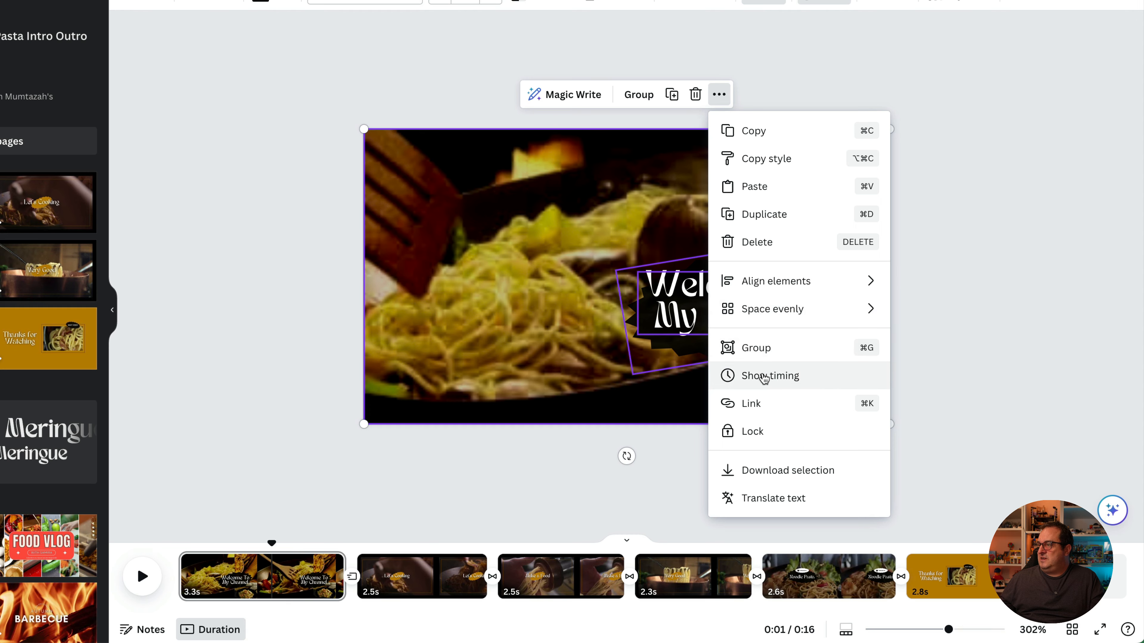
pyautogui.click(764, 376)
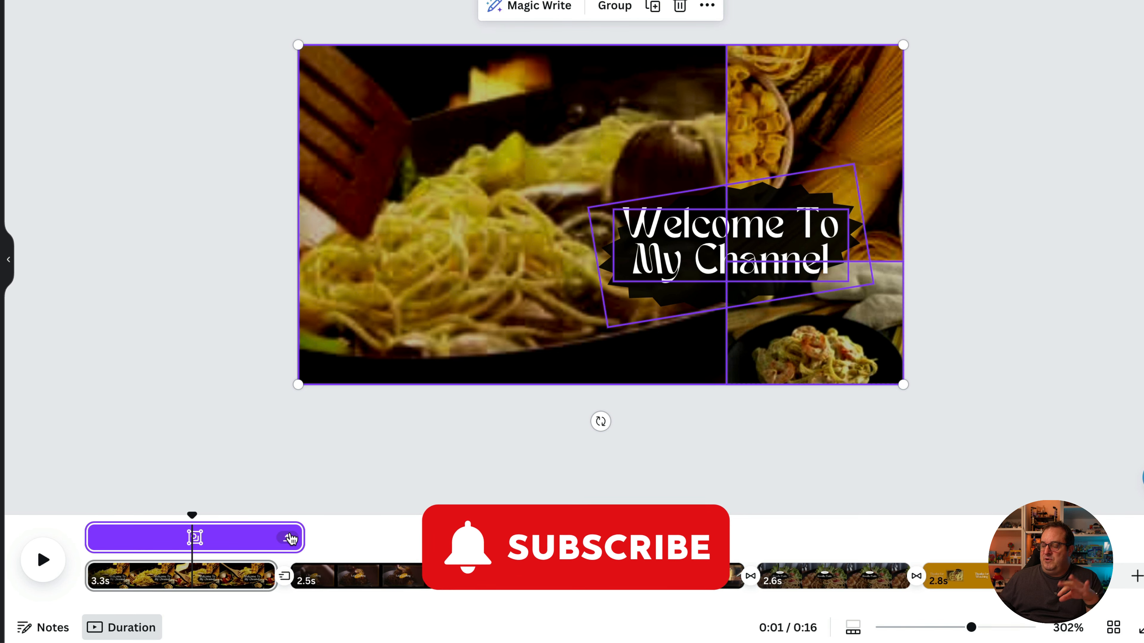
pyautogui.click(288, 537)
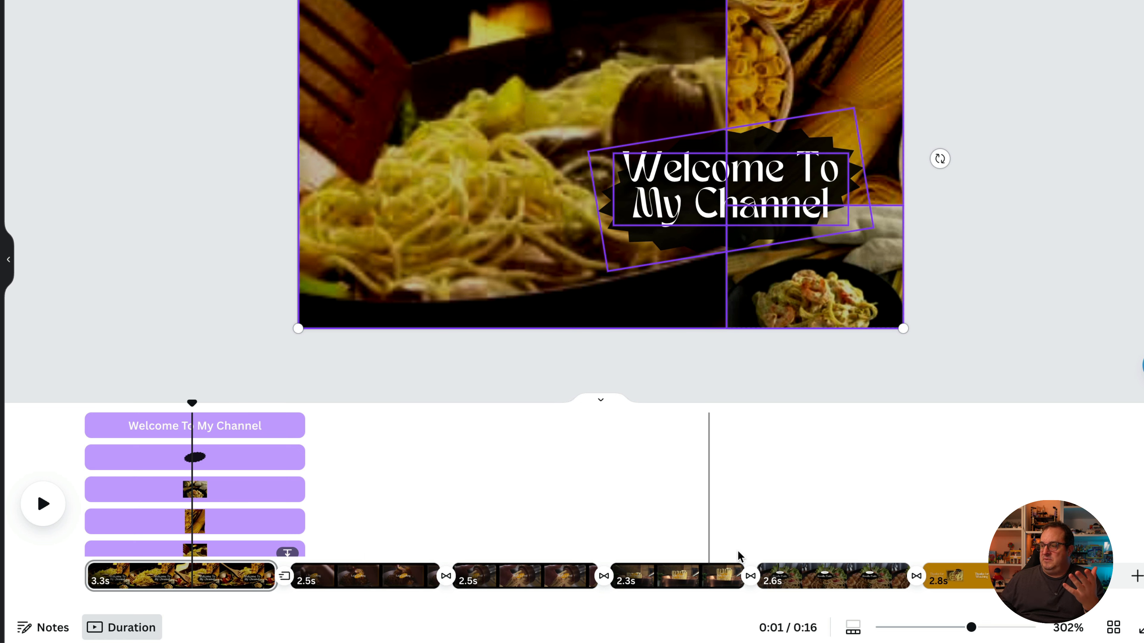
pyautogui.moveTo(975, 629); pyautogui.dragTo(1014, 628)
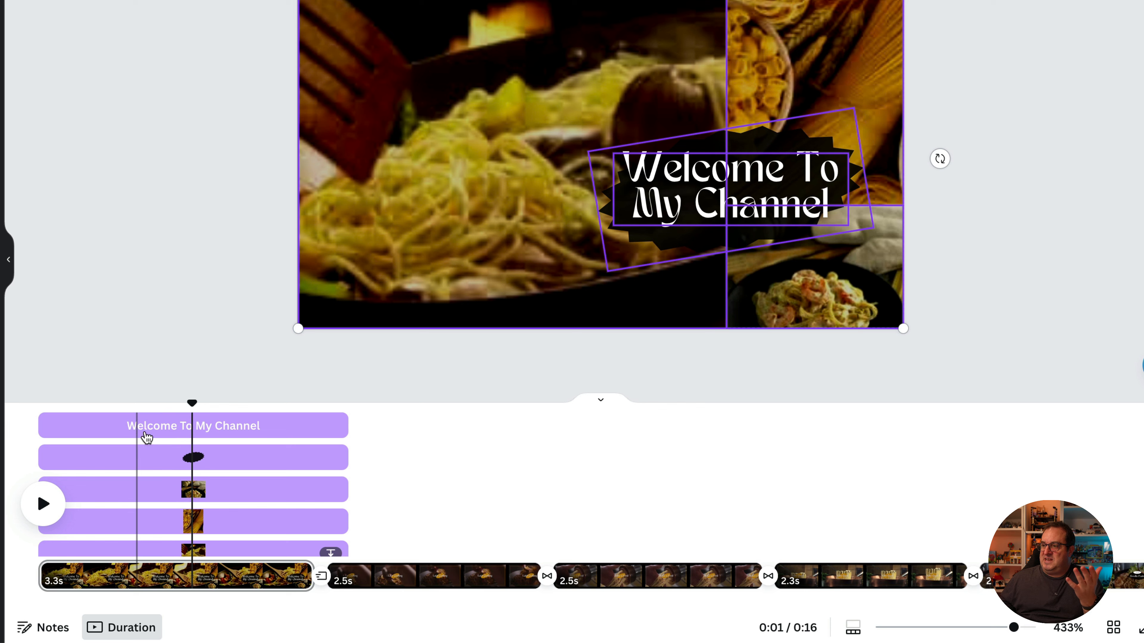
# Trim the starts of the black badge and three food clips into a progressive stagger, leaving the shrimp pasta clip 2.6 s long
pyautogui.click(198, 423)
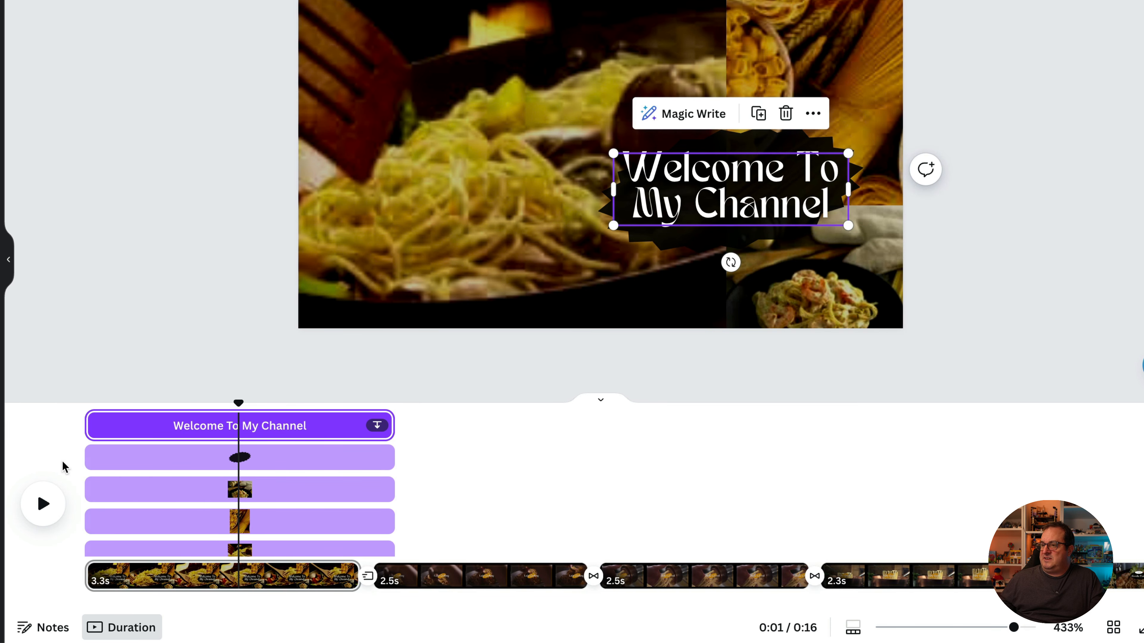
pyautogui.scroll(-1, 102, 504)
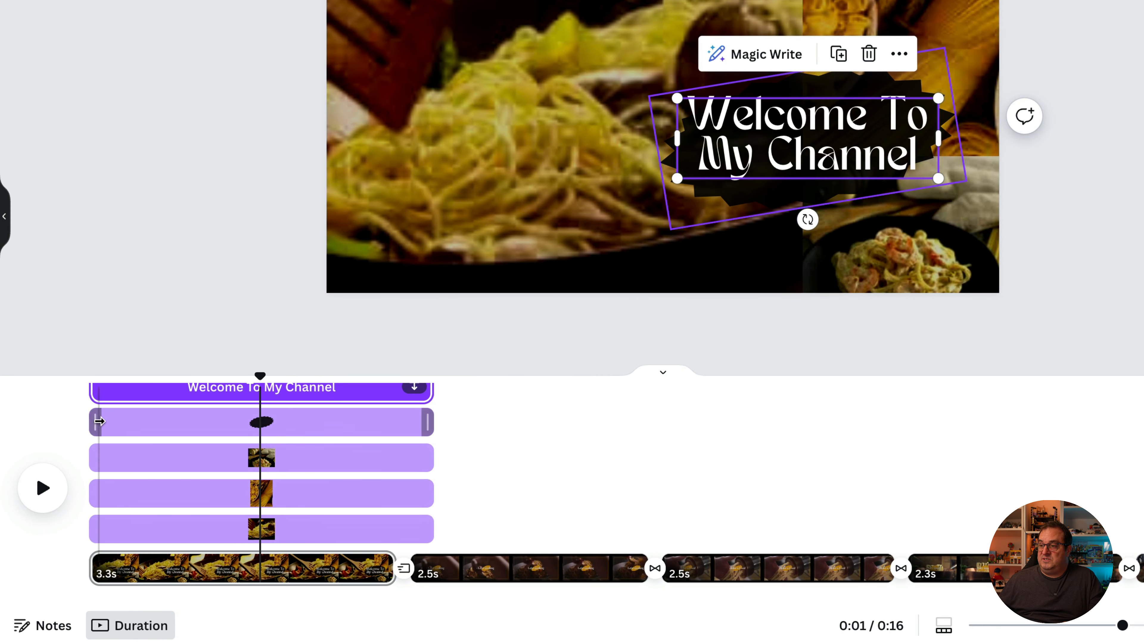
pyautogui.moveTo(100, 420); pyautogui.dragTo(148, 420)
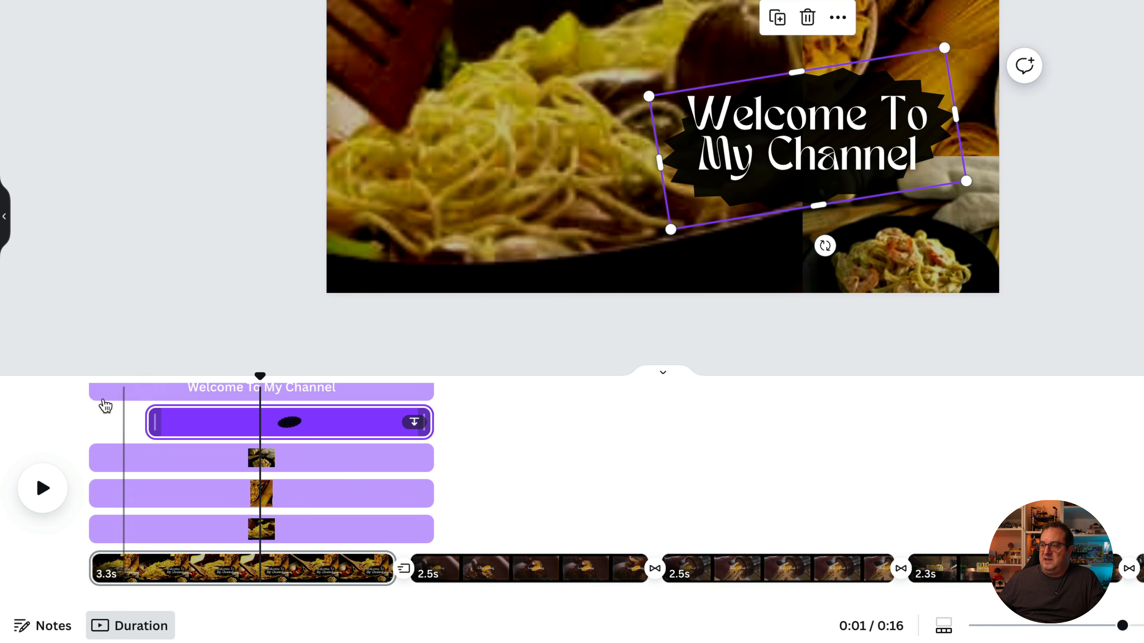
pyautogui.moveTo(100, 457); pyautogui.dragTo(173, 457)
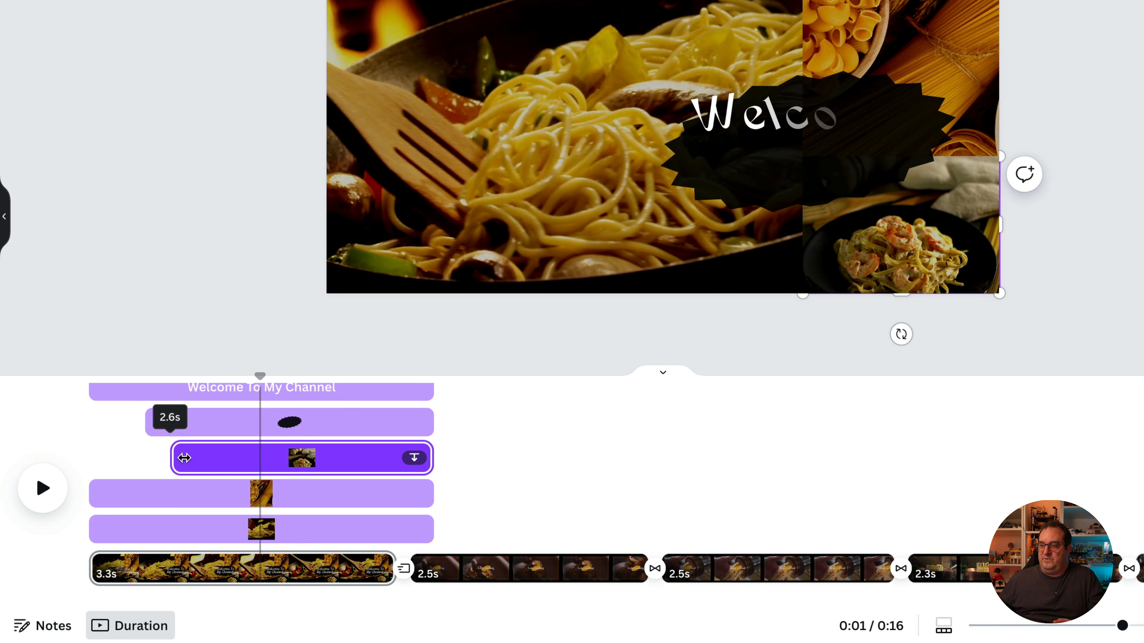
pyautogui.moveTo(103, 494); pyautogui.dragTo(204, 494)
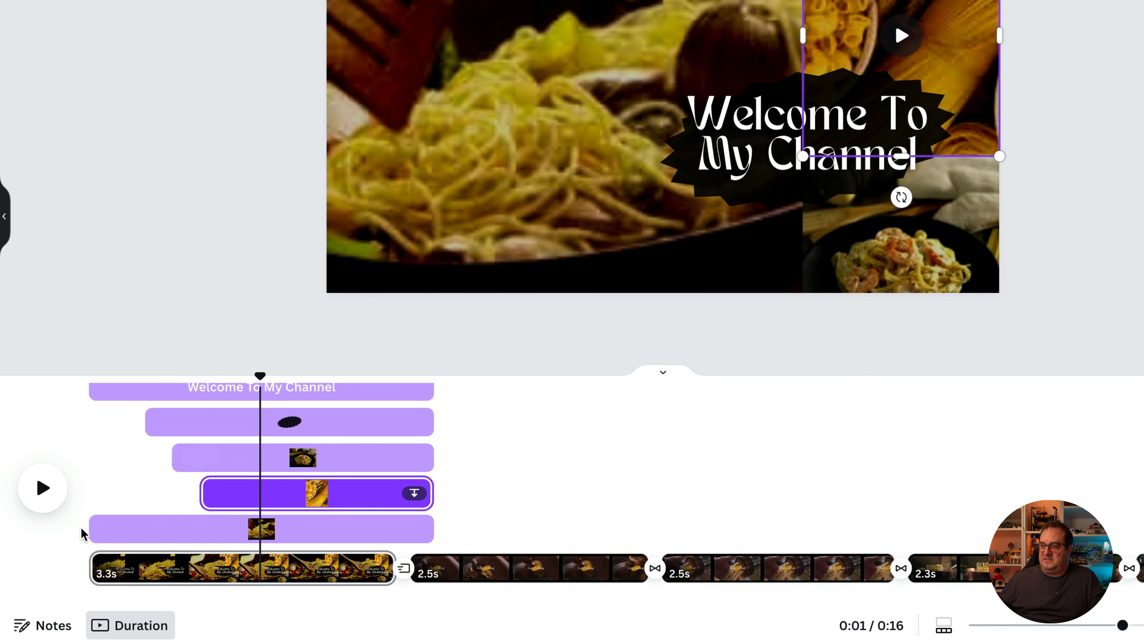
pyautogui.moveTo(93, 529); pyautogui.dragTo(253, 530)
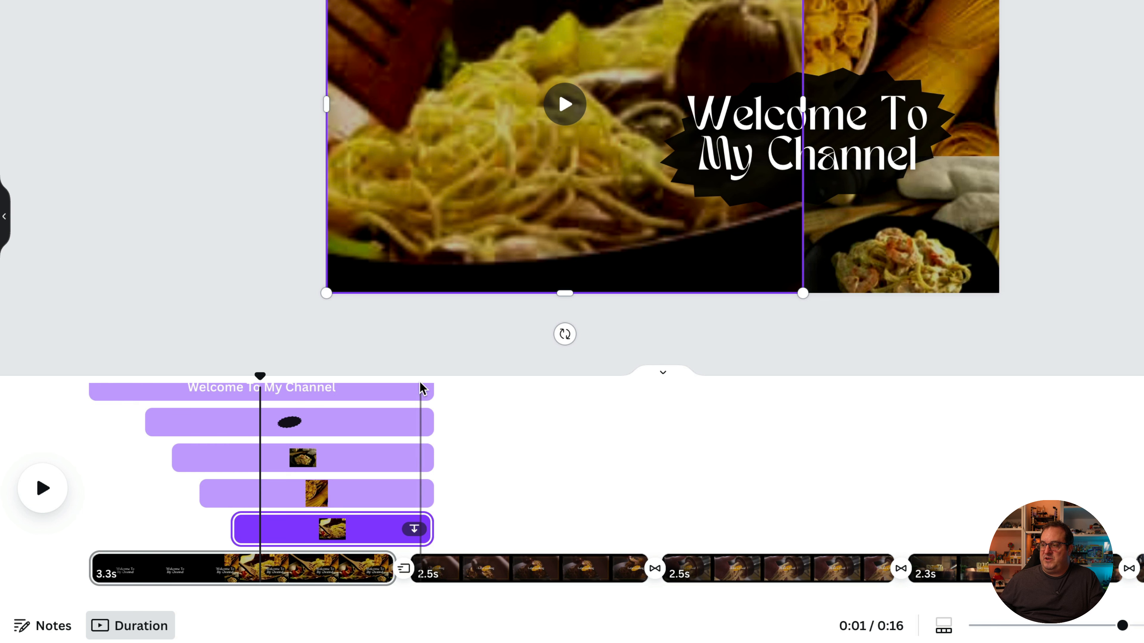
pyautogui.scroll(1, 407, 446)
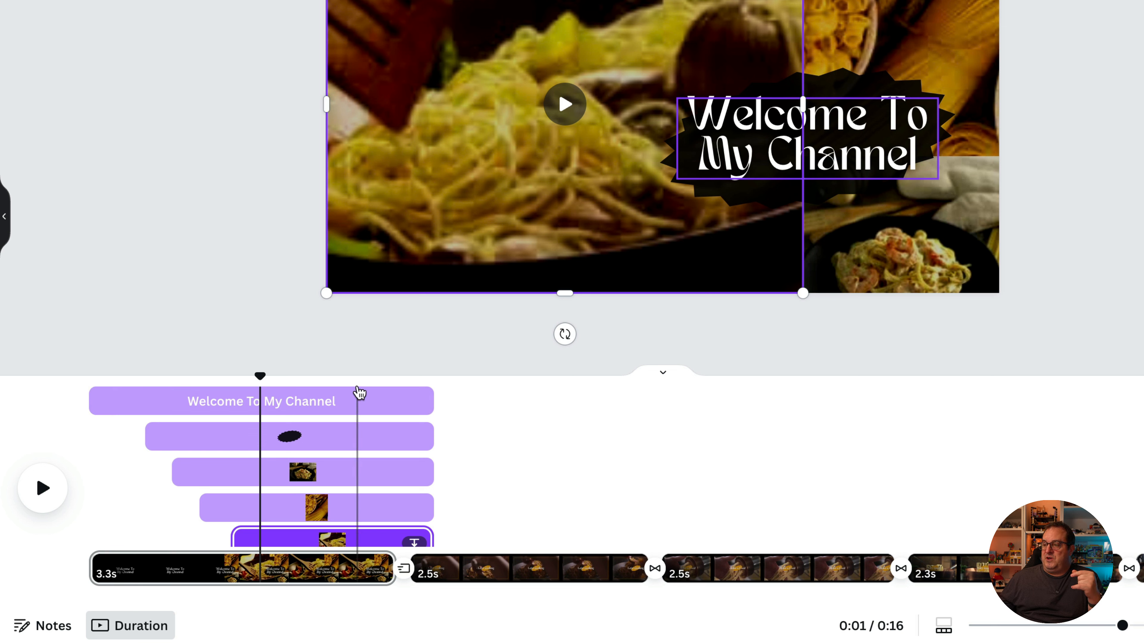
# Try to extend the "Welcome To My Channel" title's timing beyond the end of the first page
pyautogui.click(408, 400)
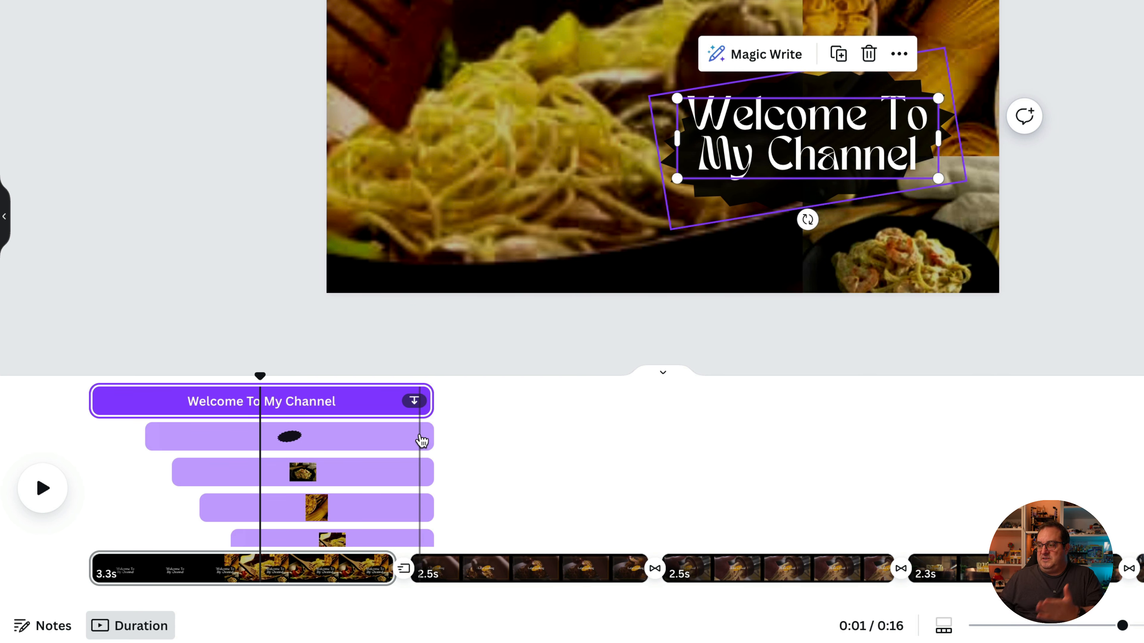
pyautogui.click(83, 376)
pyautogui.moveTo(89, 380); pyautogui.dragTo(280, 396)
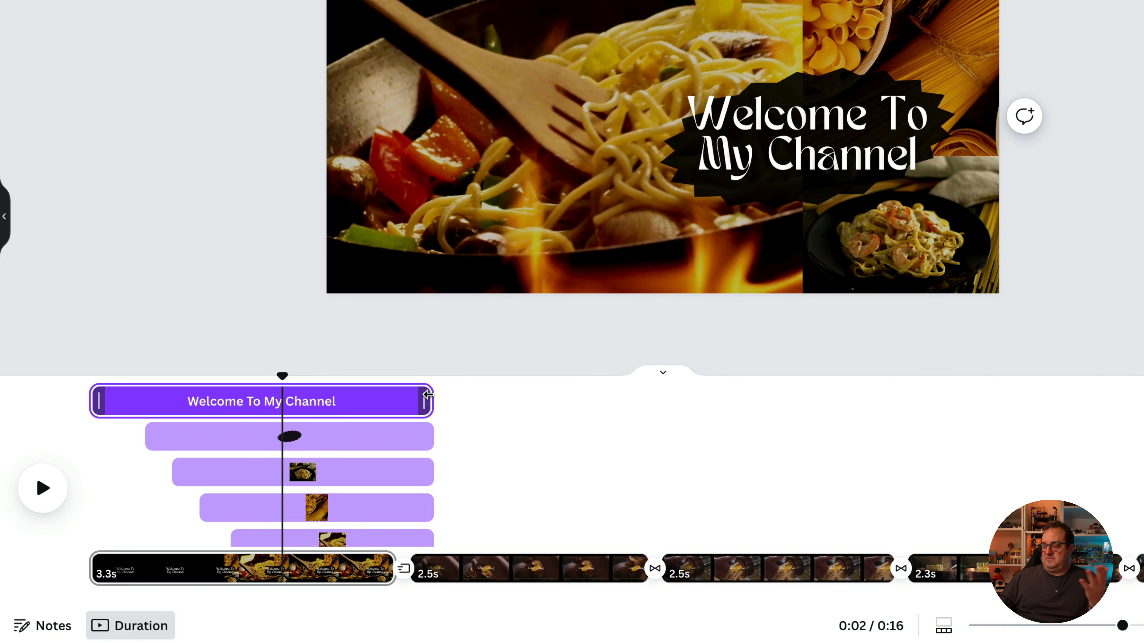
pyautogui.moveTo(430, 393); pyautogui.dragTo(677, 397)
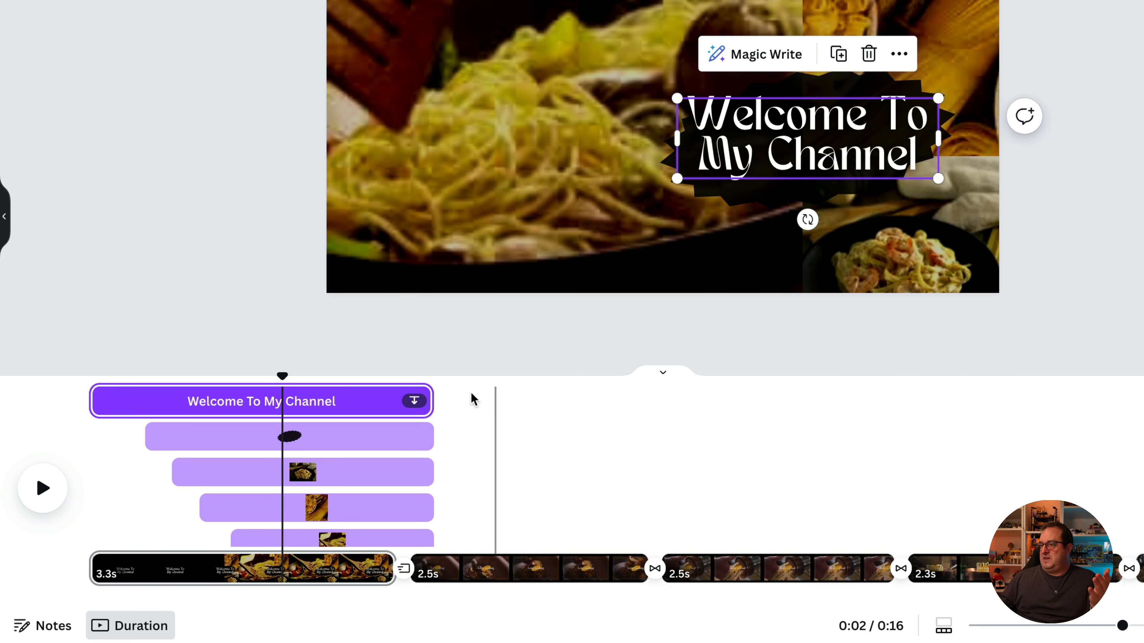
pyautogui.moveTo(583, 412); pyautogui.dragTo(544, 416)
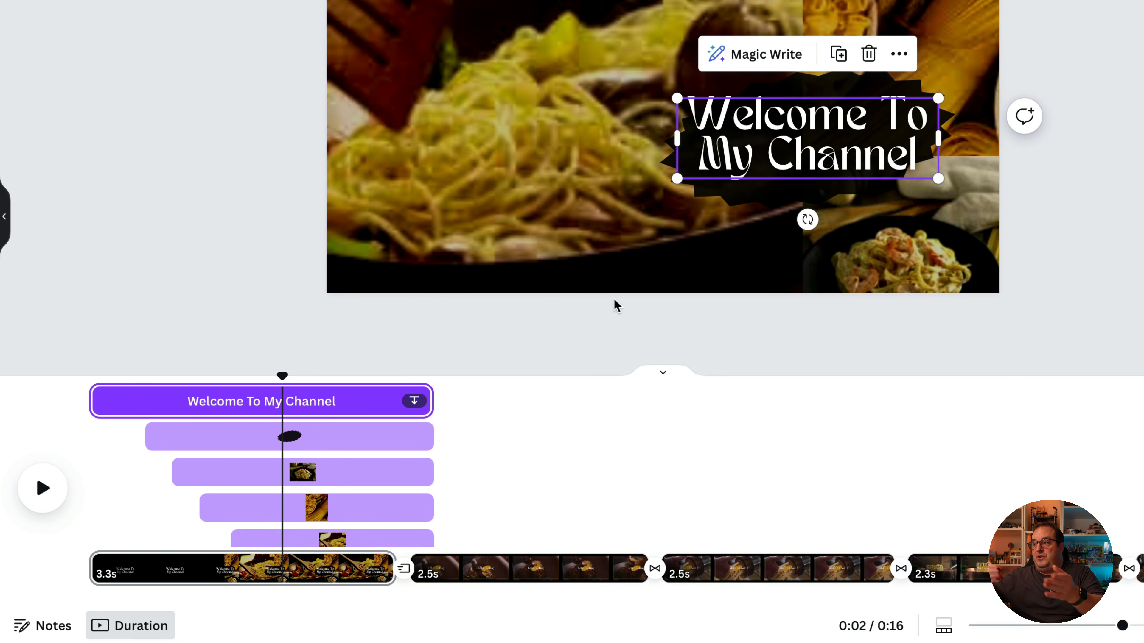
# Copy the "Welcome To My Channel" title from the first page onto the "Let's Cooking" page and open its text animations
pyautogui.click(484, 569)
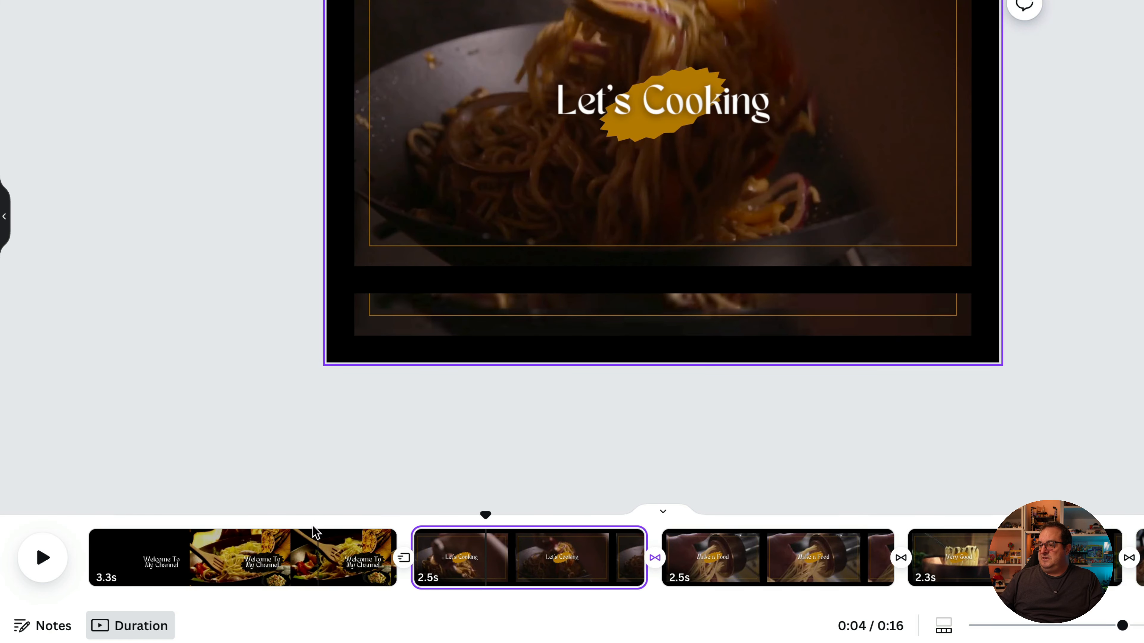
pyautogui.click(307, 561)
pyautogui.click(772, 241)
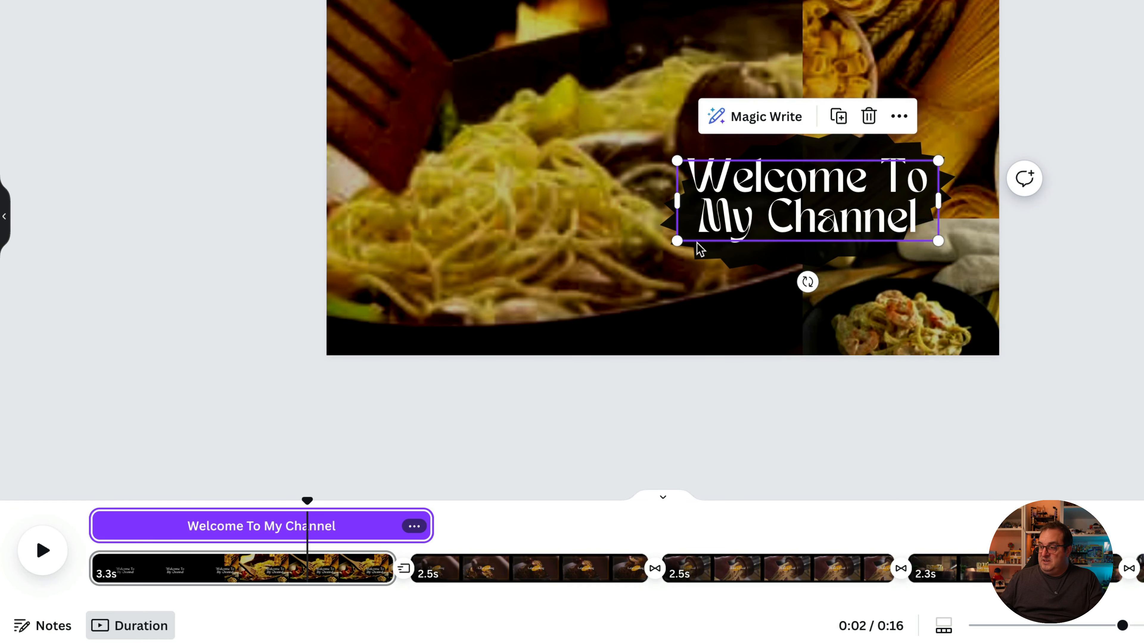
pyautogui.click(481, 565)
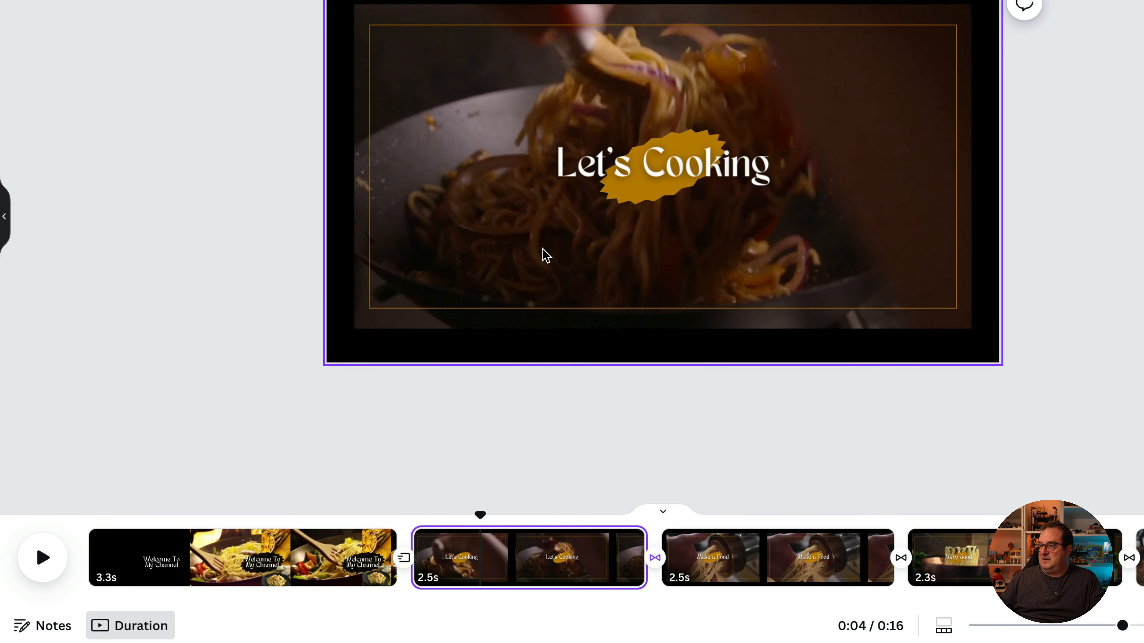
pyautogui.hotkey('ctrl', 'v')
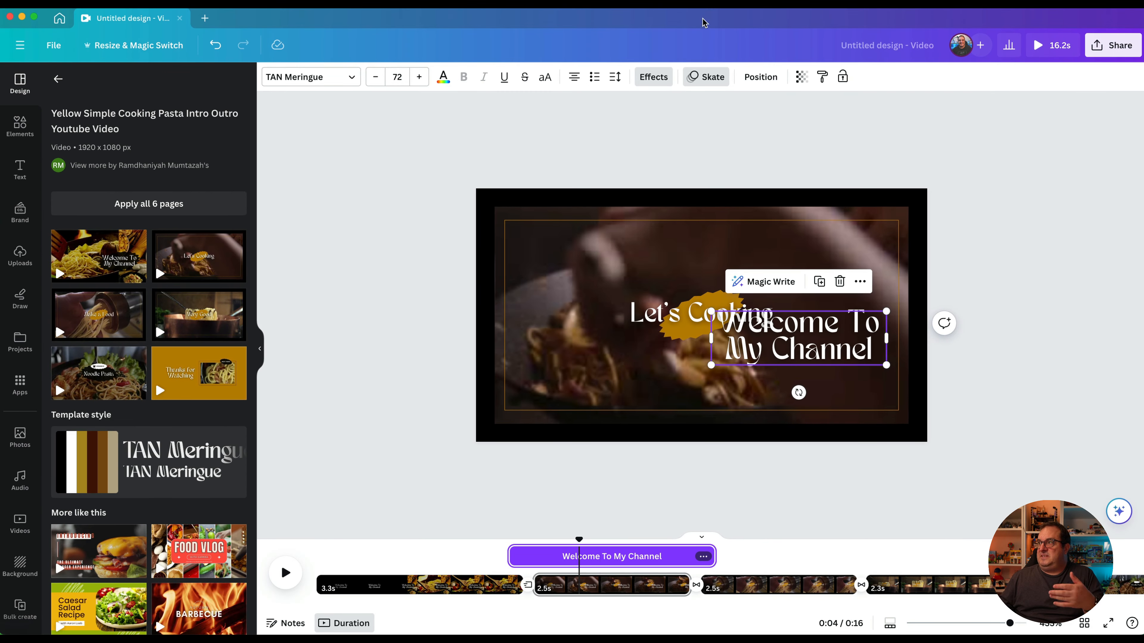
pyautogui.click(705, 81)
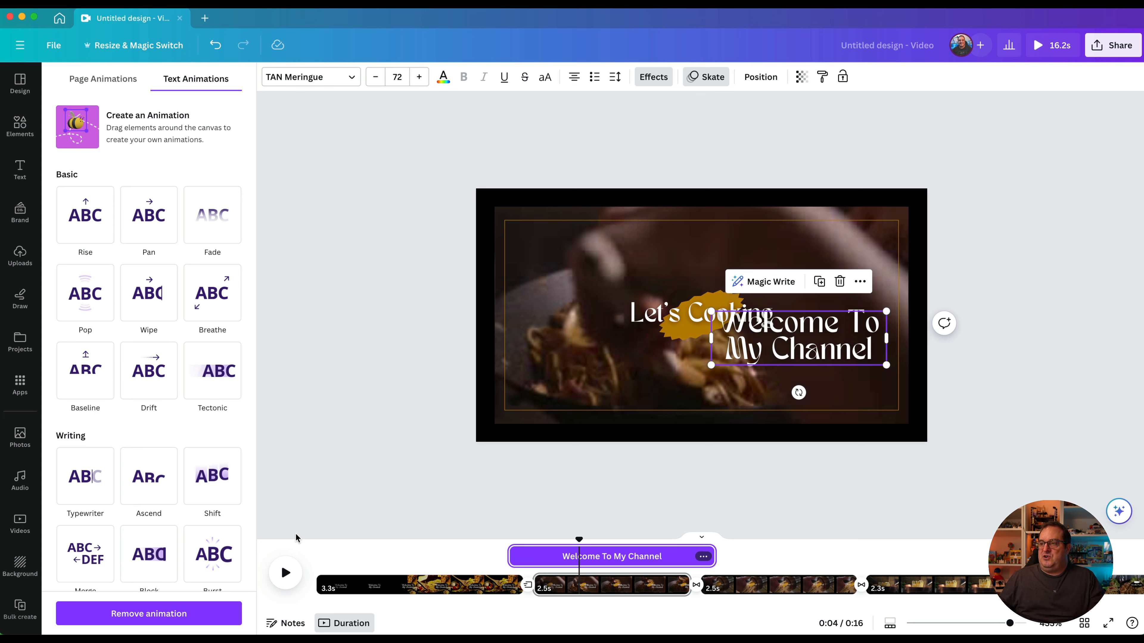
# Create a new blank Video design from the home page and add a second page to it
pyautogui.click(59, 19)
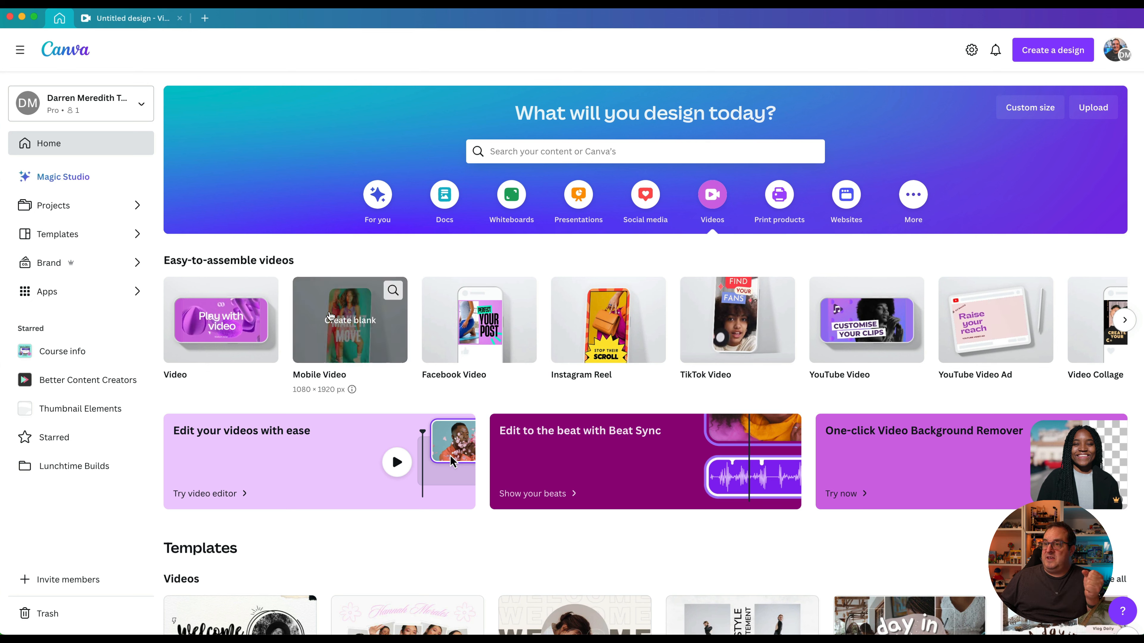
pyautogui.moveTo(209, 332)
pyautogui.click(209, 333)
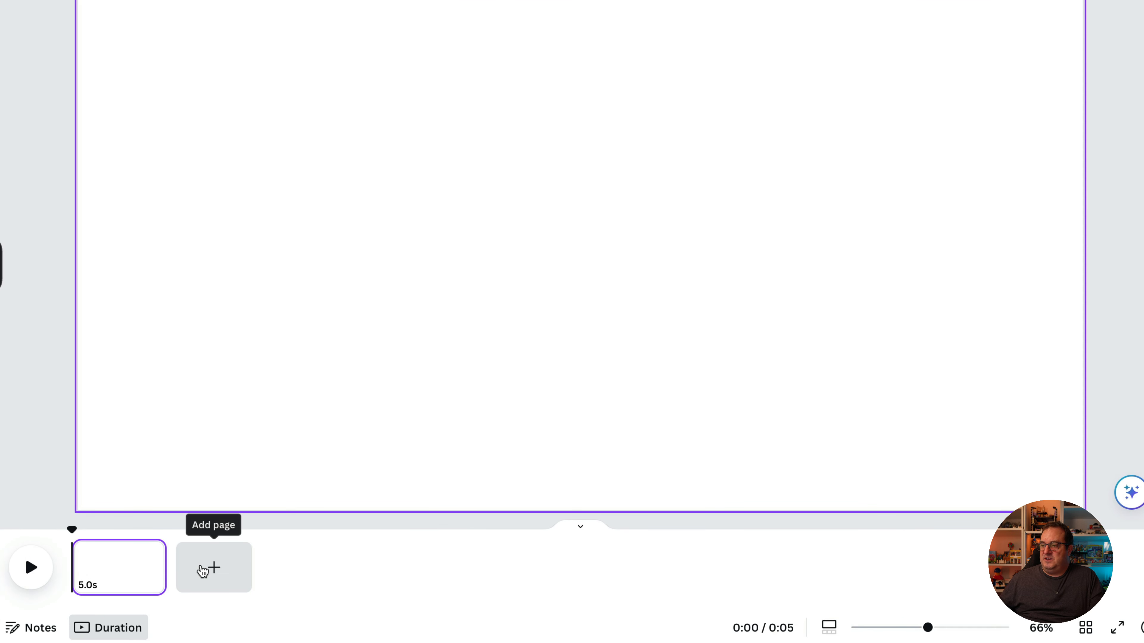
pyautogui.click(202, 571)
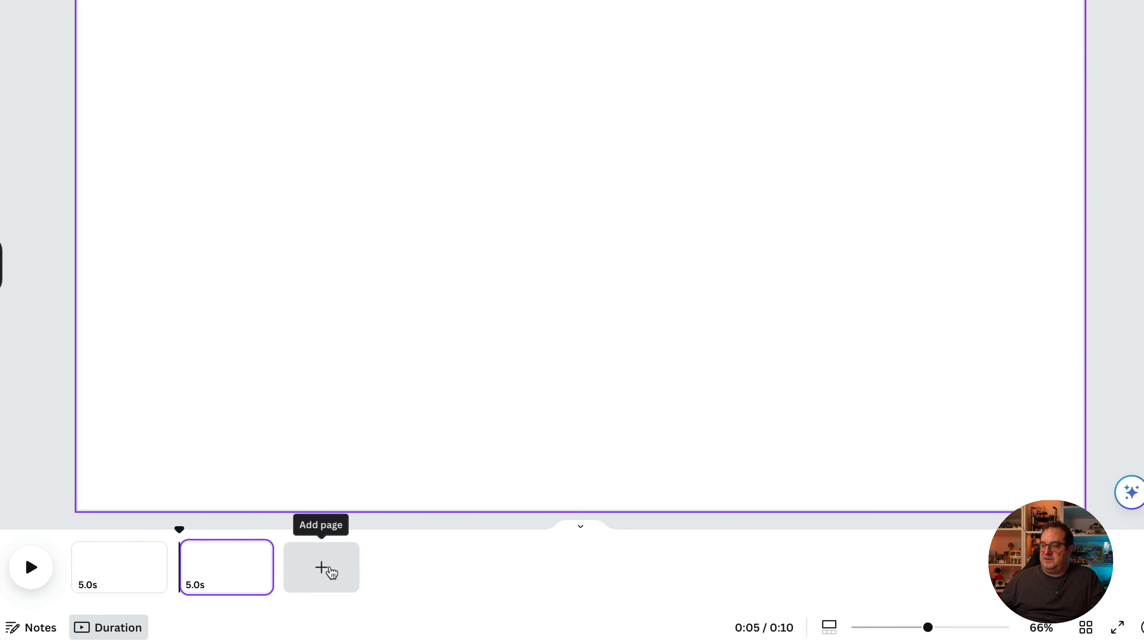
# Duplicate the first blank page of the new video
pyautogui.click(112, 584)
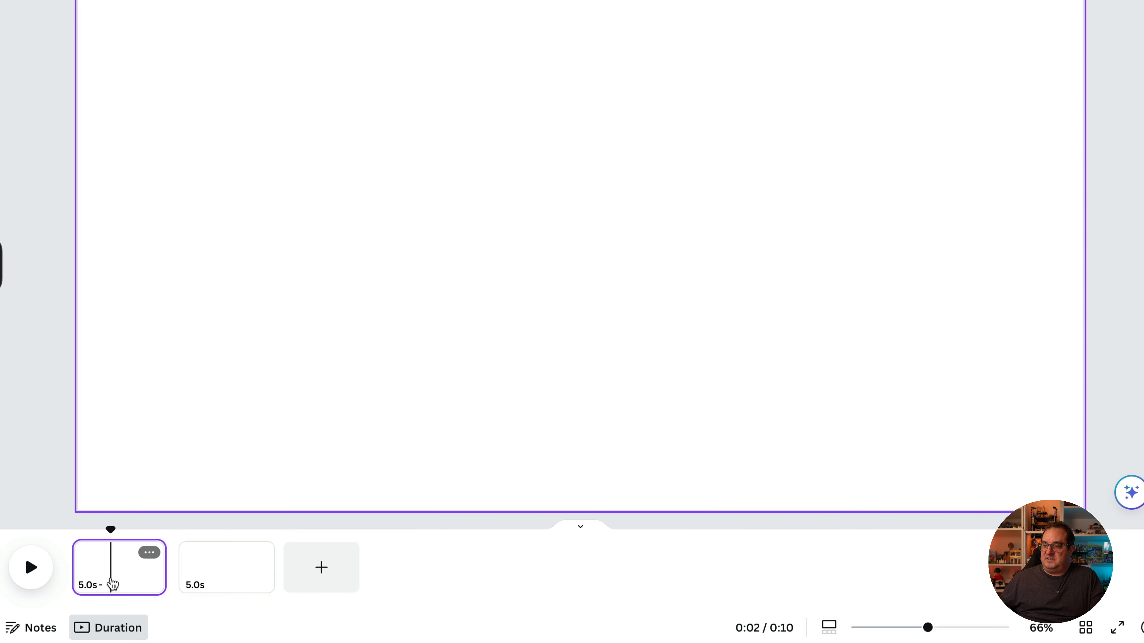
pyautogui.press('super')
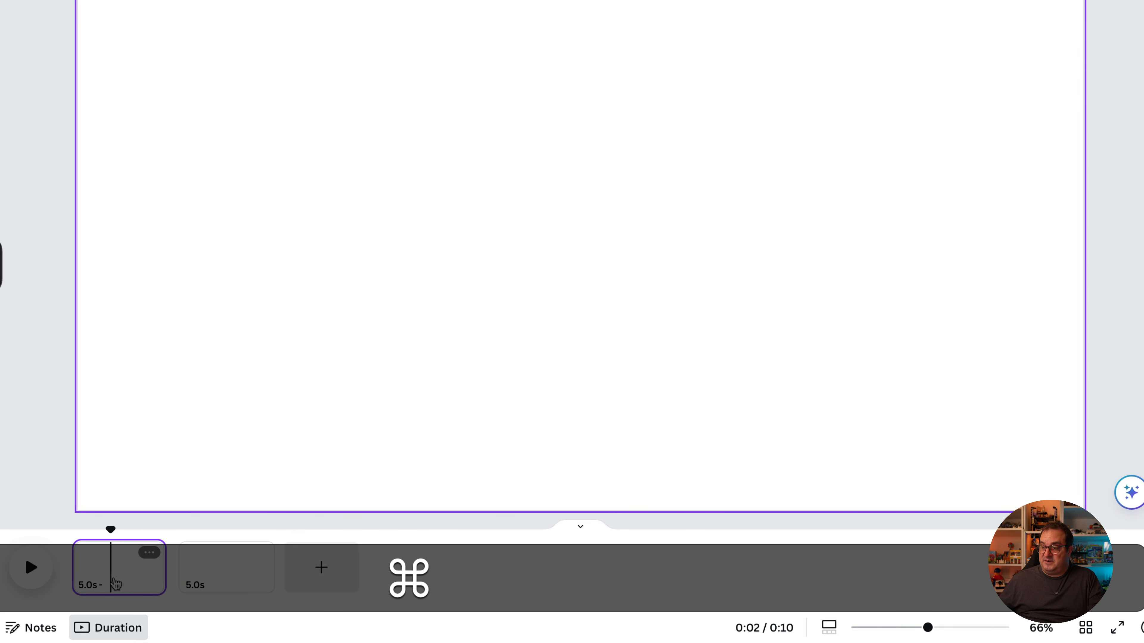
pyautogui.press('super+d')
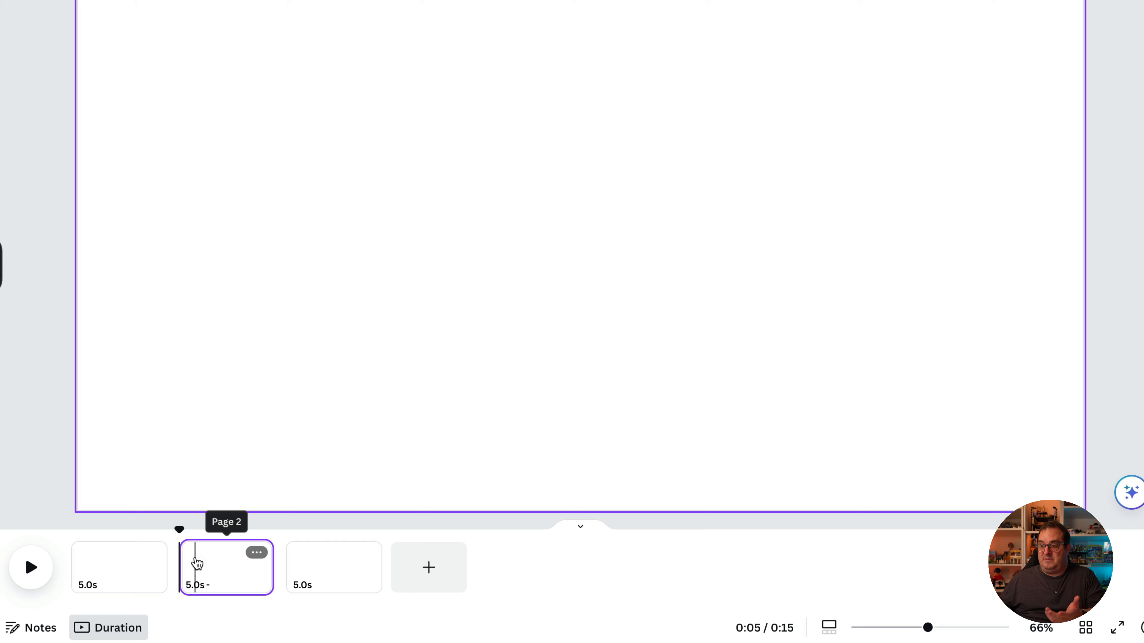
# Delete the second of the three blank pages
pyautogui.click(197, 563)
pyautogui.press('BackSpace')
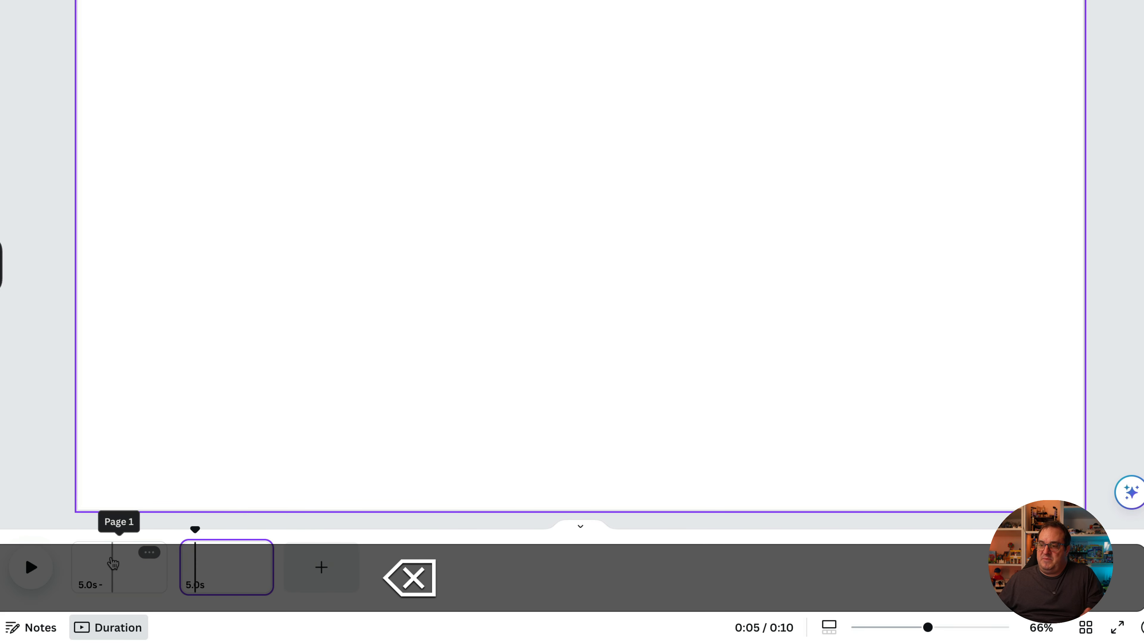
# Add the trending photo of hands exchanging a red envelope to the first page, with the playhead at its start
pyautogui.click(112, 563)
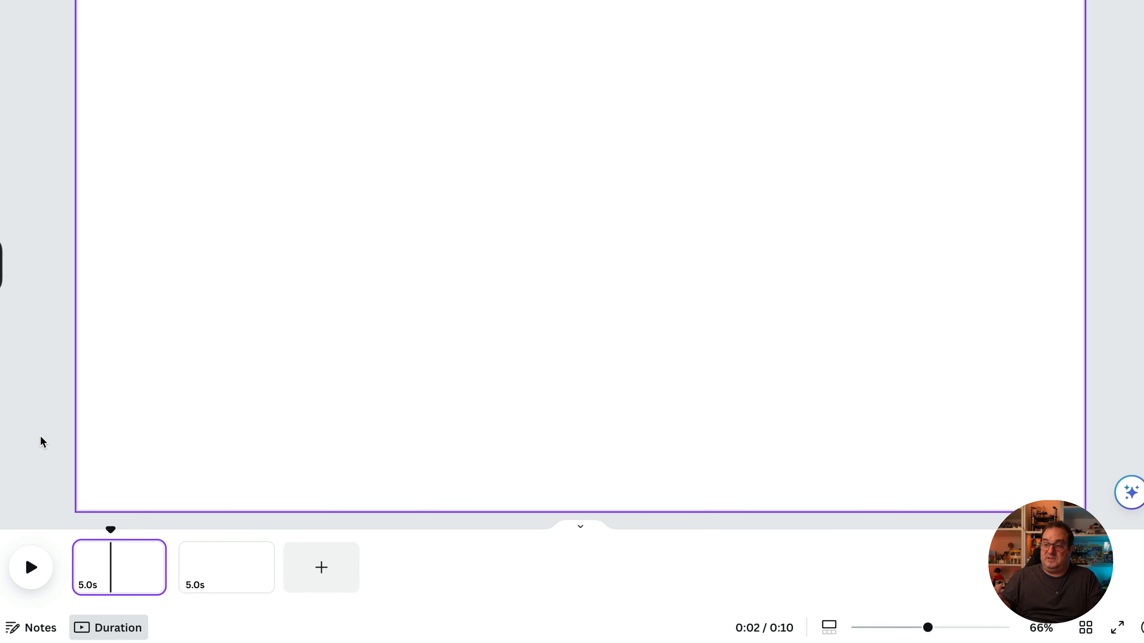
pyautogui.moveTo(111, 529); pyautogui.dragTo(73, 529)
pyautogui.click(20, 442)
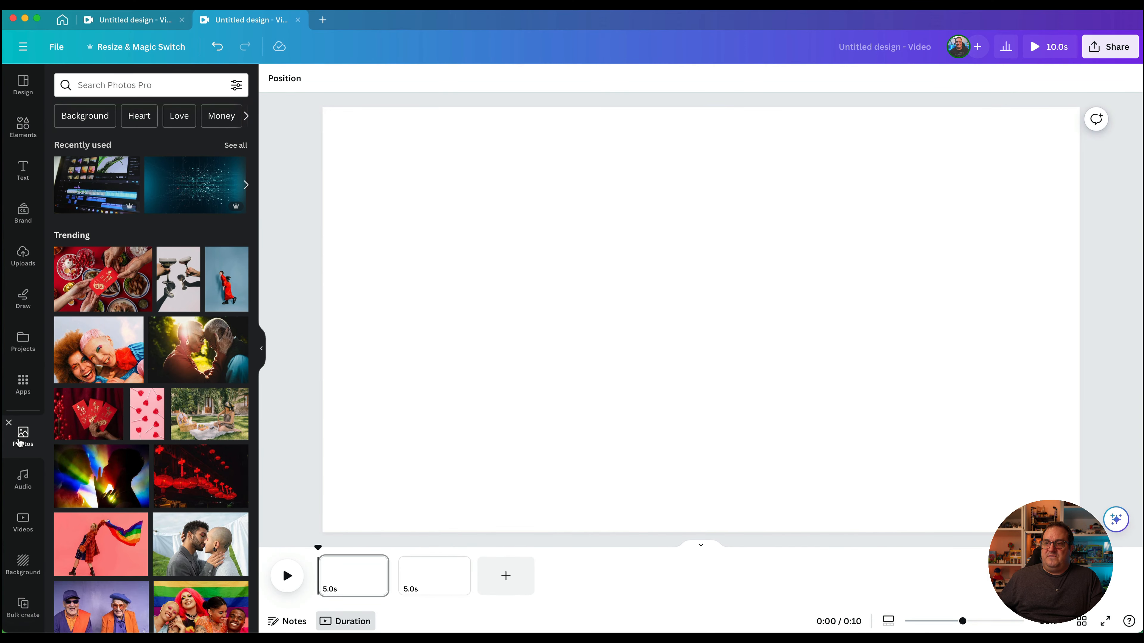
pyautogui.click(75, 285)
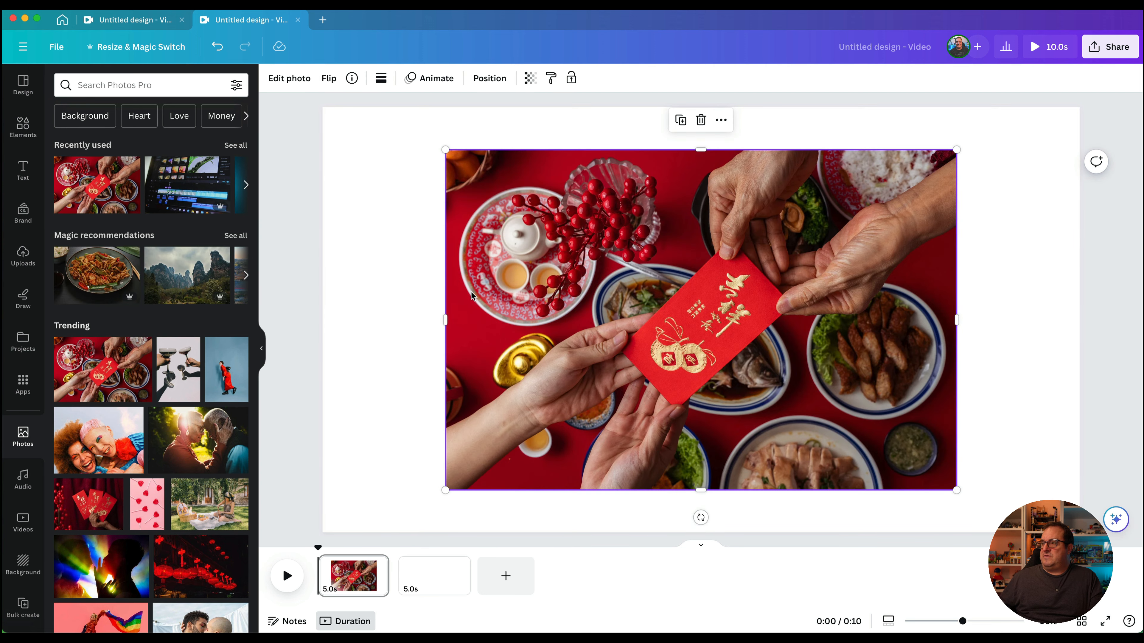
# Set the red envelope photo as the first page's background and its transparency to 68
pyautogui.rightClick(532, 280)
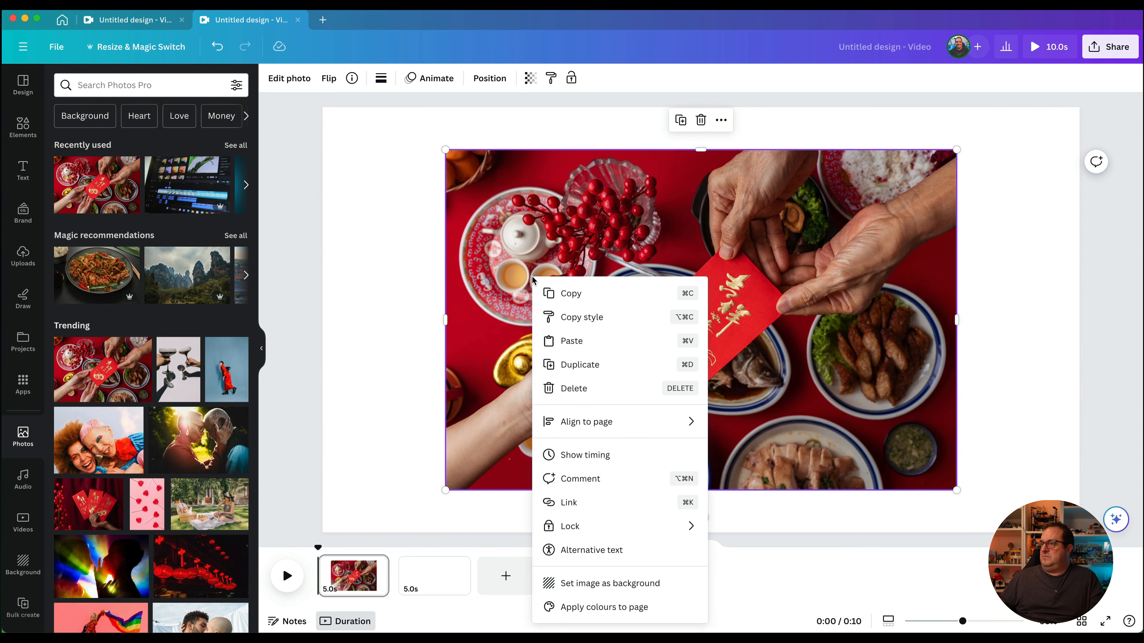
pyautogui.click(583, 583)
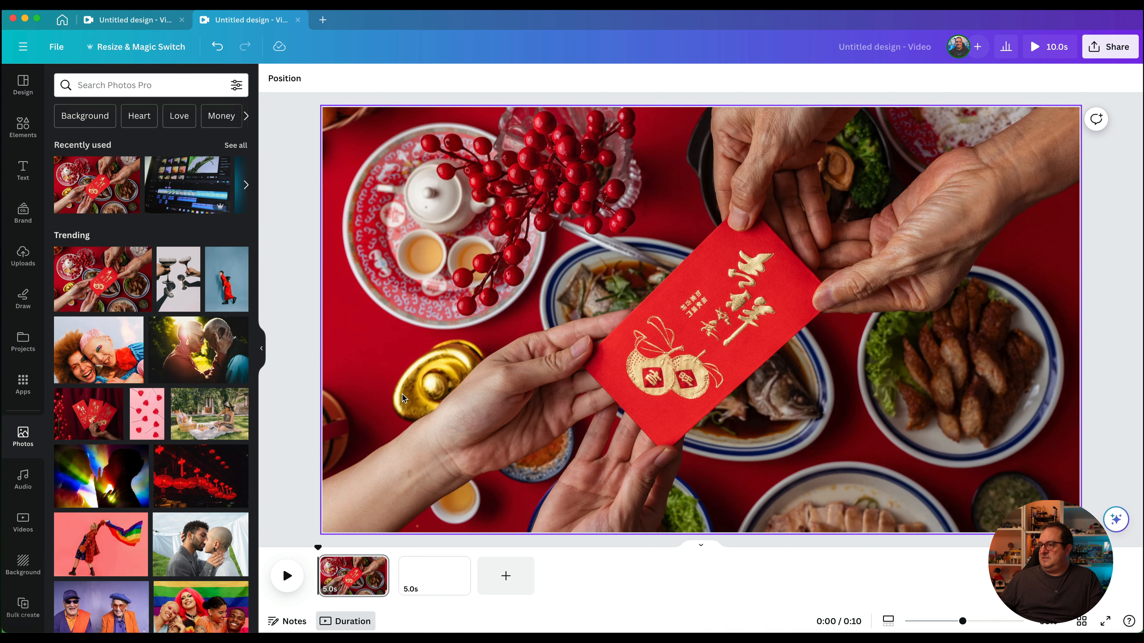
pyautogui.click(406, 280)
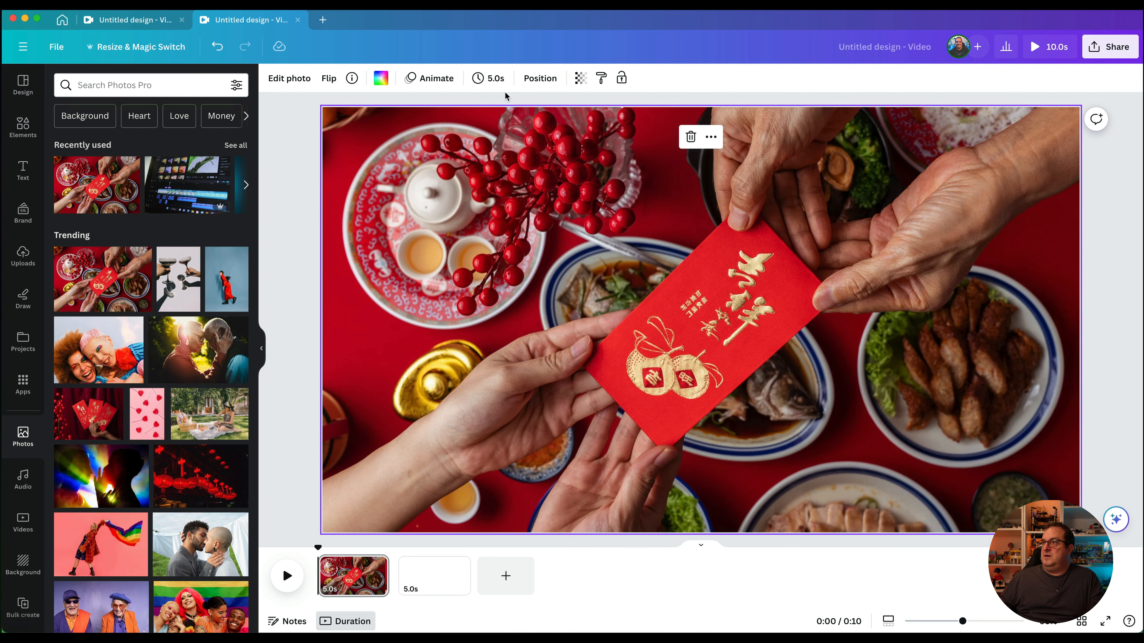
pyautogui.click(577, 83)
pyautogui.moveTo(579, 126); pyautogui.dragTo(547, 128)
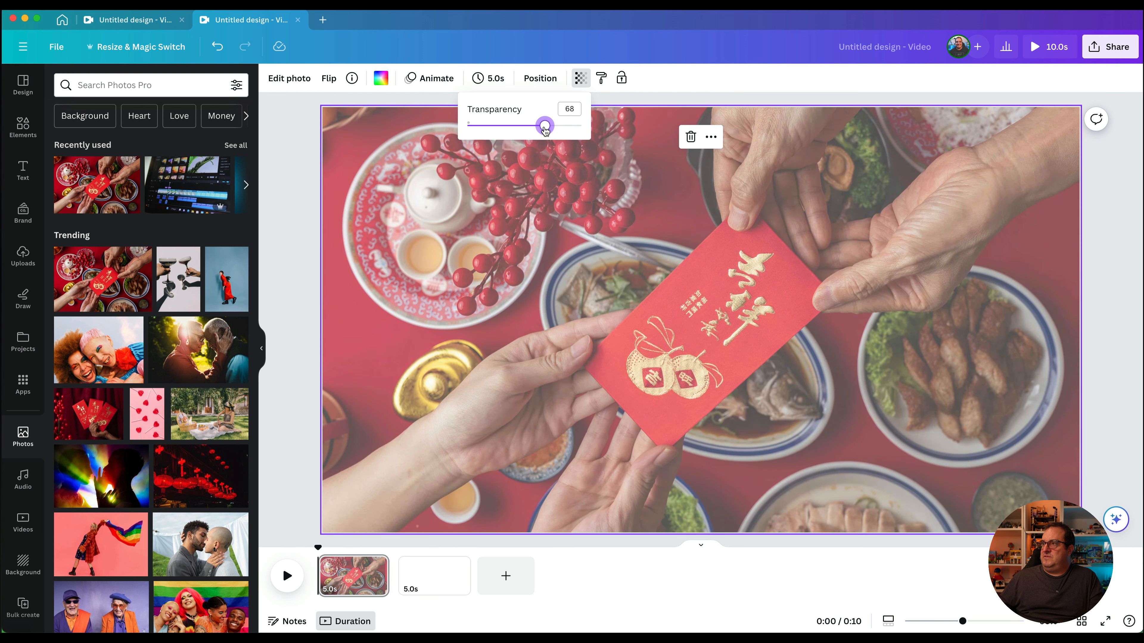
pyautogui.click(304, 194)
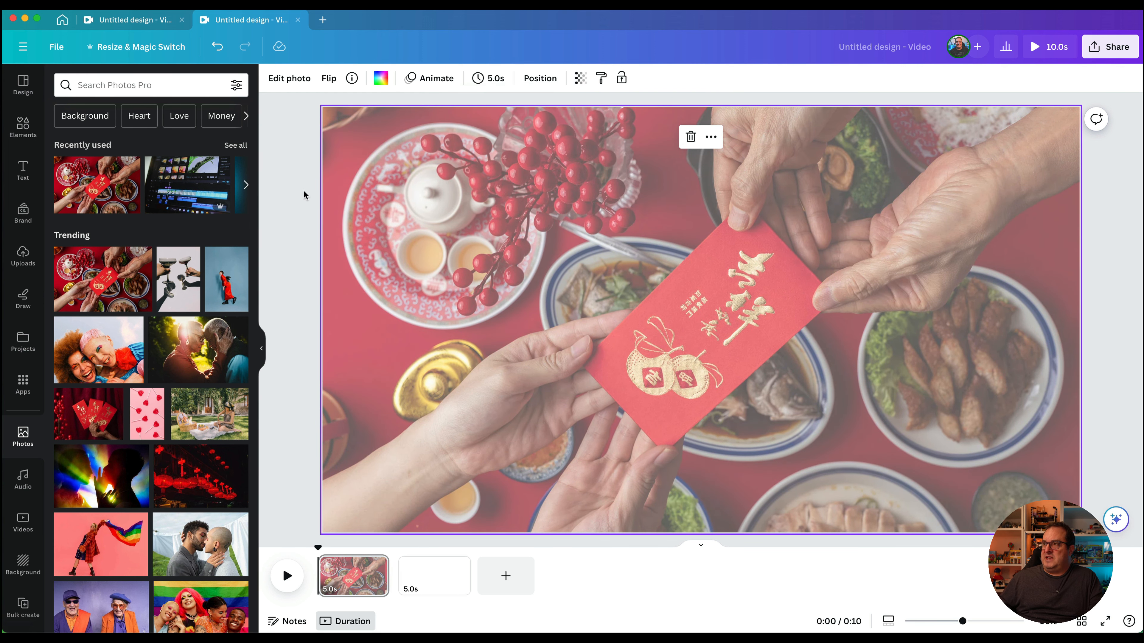
# Check the animation options for the background photo and detach it from the background
pyautogui.click(429, 79)
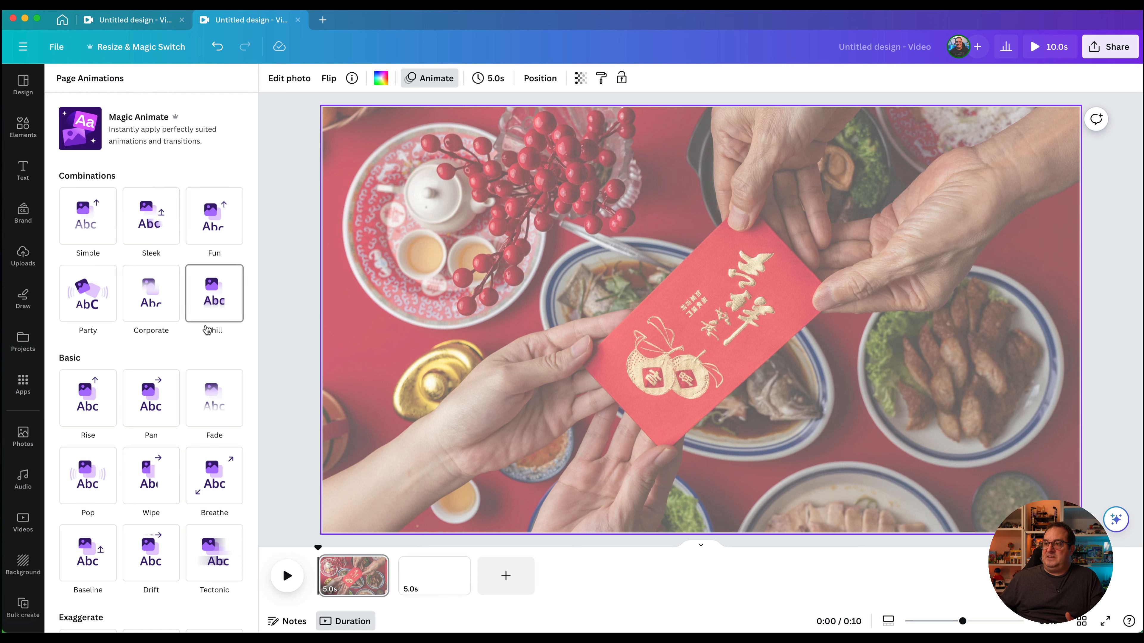
pyautogui.rightClick(528, 255)
pyautogui.click(572, 428)
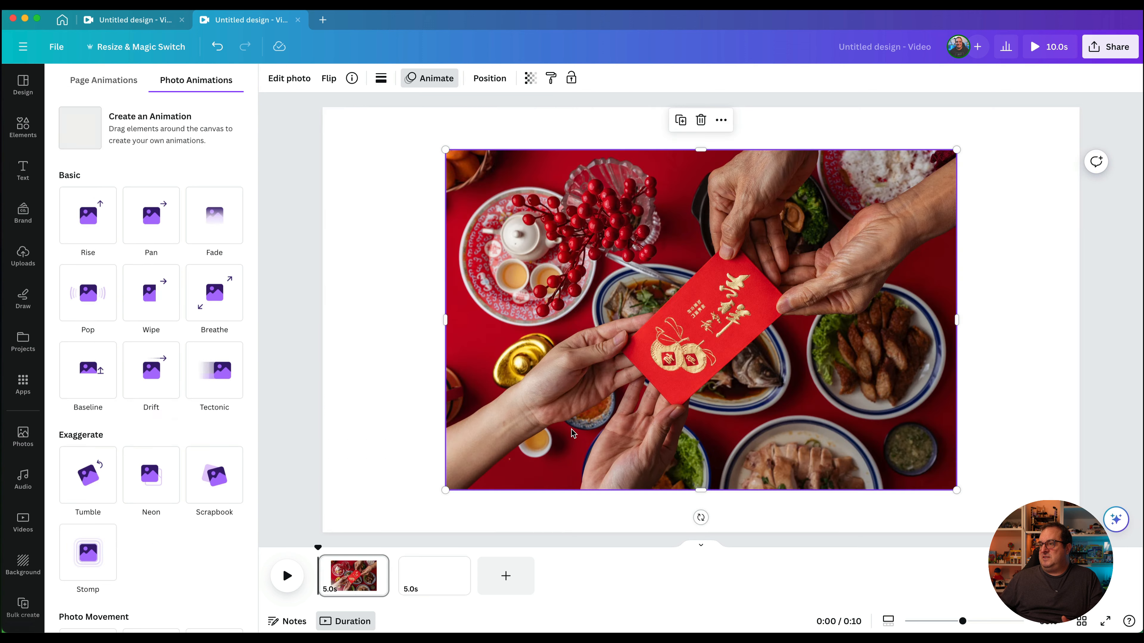
# Align the photo with the page's upper-left corner and enlarge it to cover the whole page
pyautogui.moveTo(557, 304); pyautogui.dragTo(436, 260)
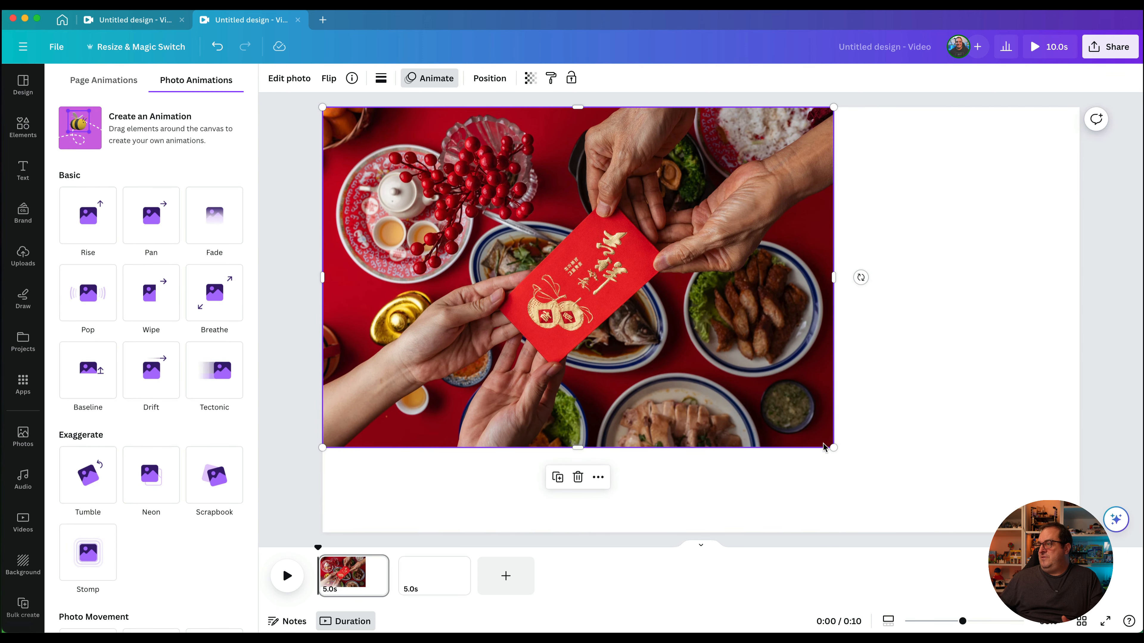
pyautogui.moveTo(834, 447); pyautogui.dragTo(1120, 559)
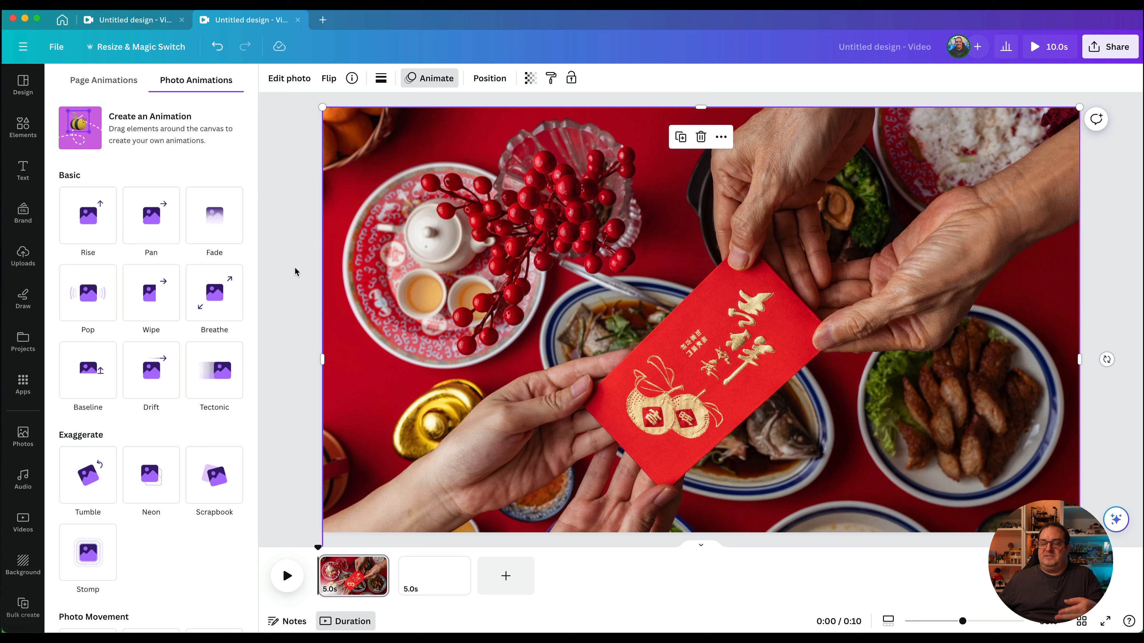
pyautogui.click(294, 270)
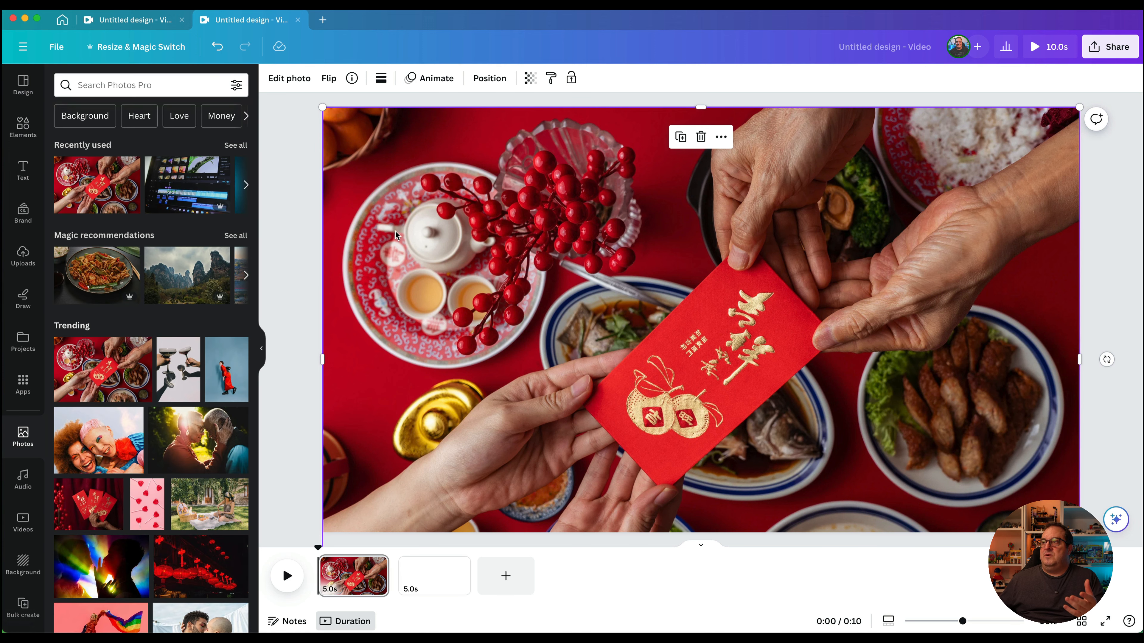
# Enlarge the photo beyond the page edges on all sides and reposition it roughly centred over the page
pyautogui.click(430, 79)
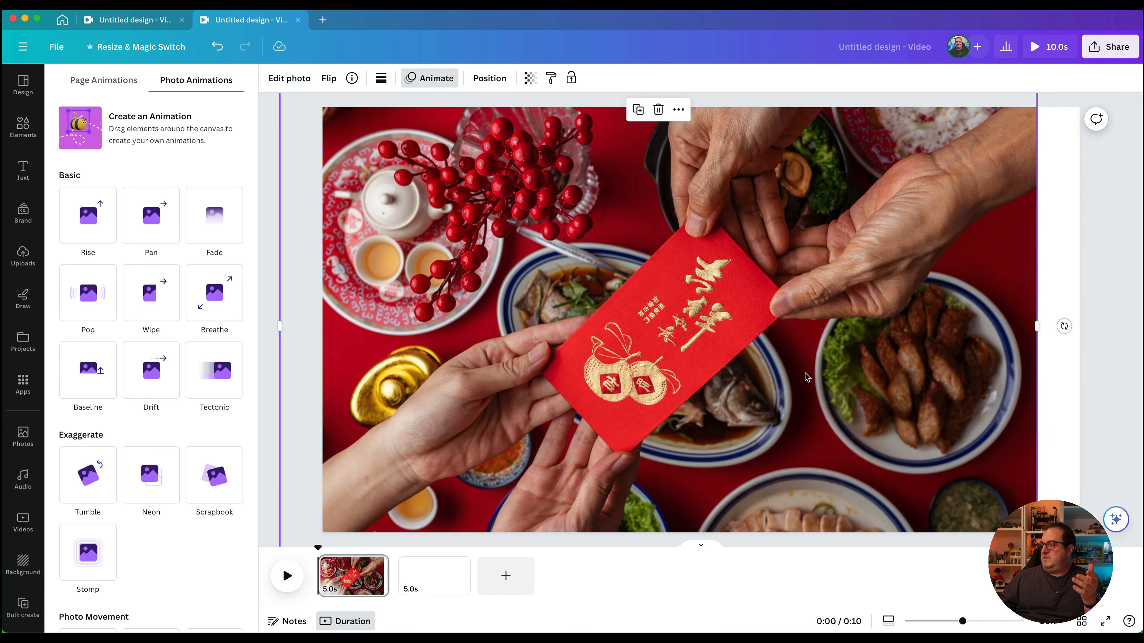
pyautogui.scroll(-5, 810, 378)
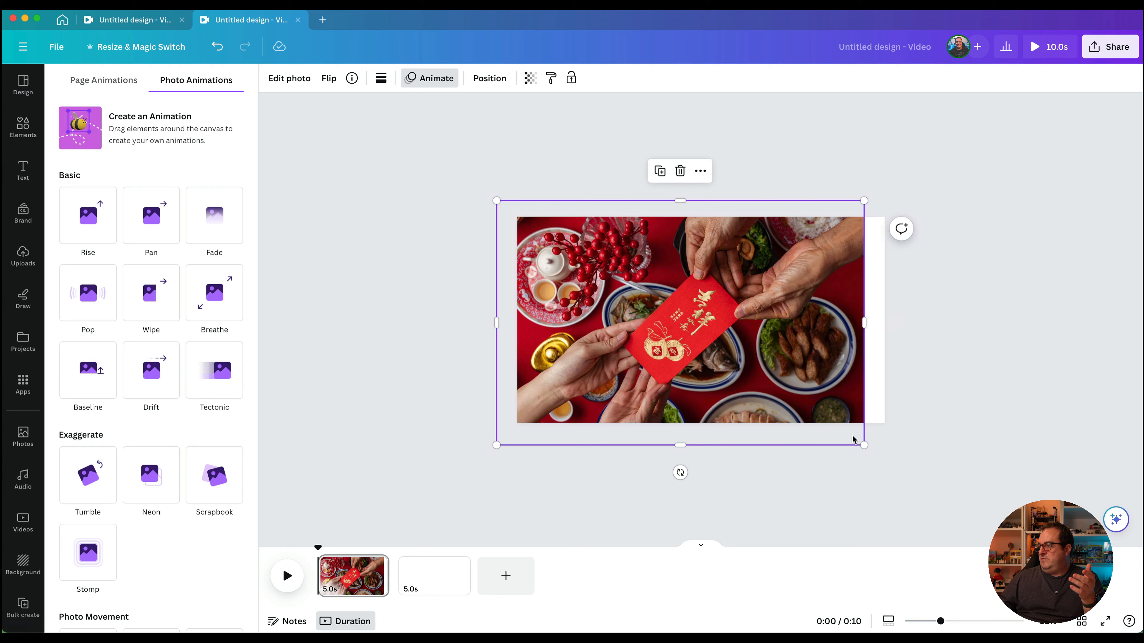
pyautogui.moveTo(861, 443); pyautogui.dragTo(958, 505)
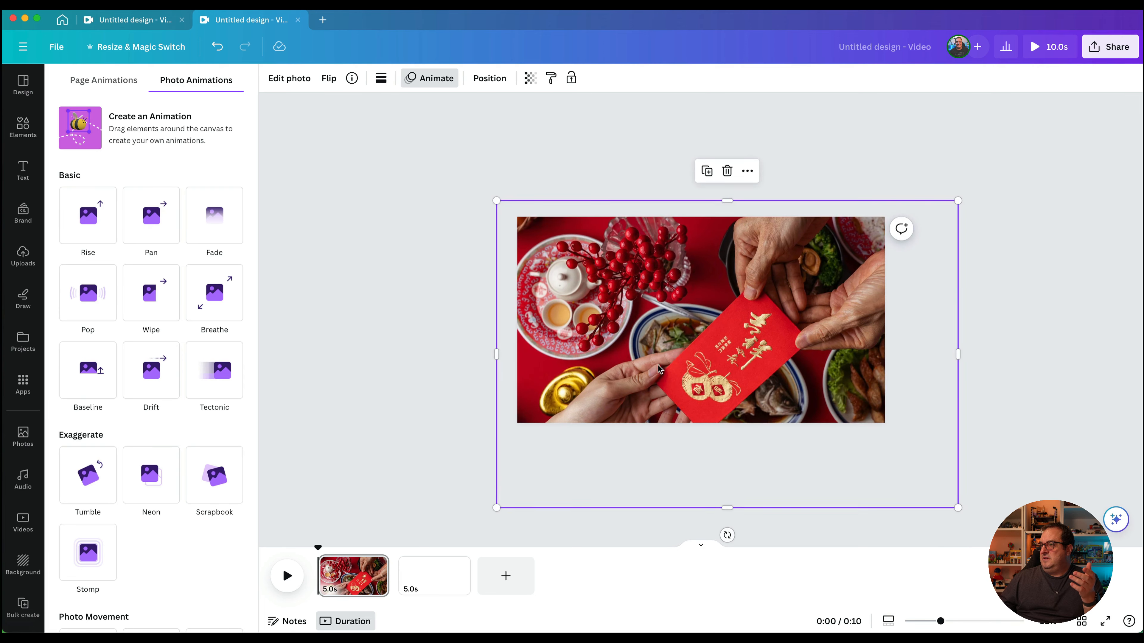
pyautogui.moveTo(662, 369); pyautogui.dragTo(647, 349)
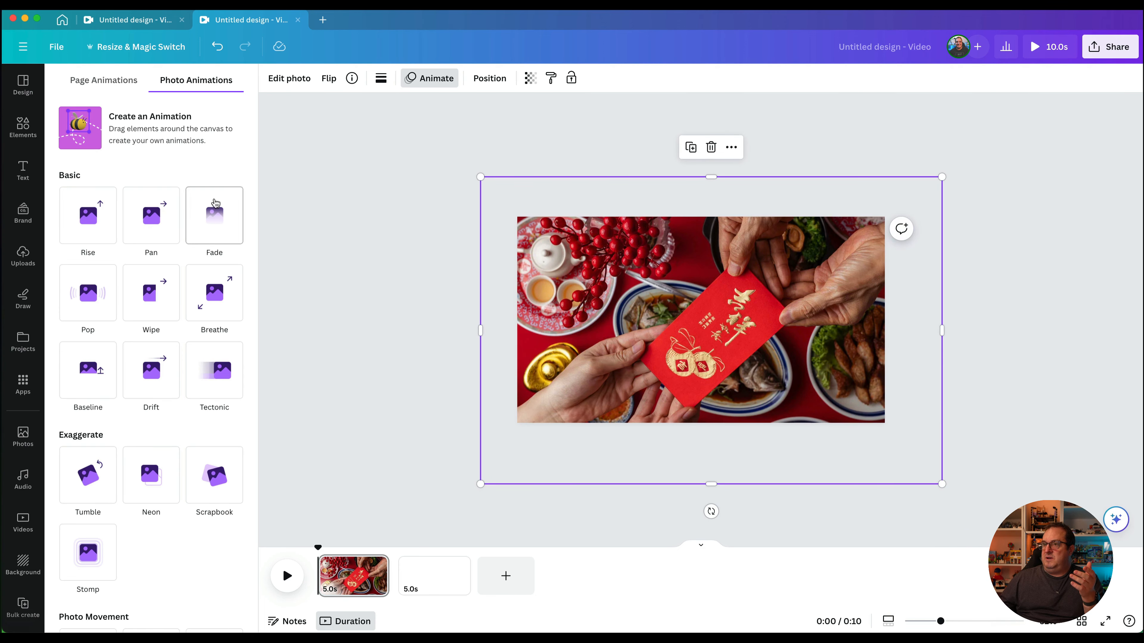
# Apply the Breathe photo animation with direction In and reduce its scale
pyautogui.click(213, 319)
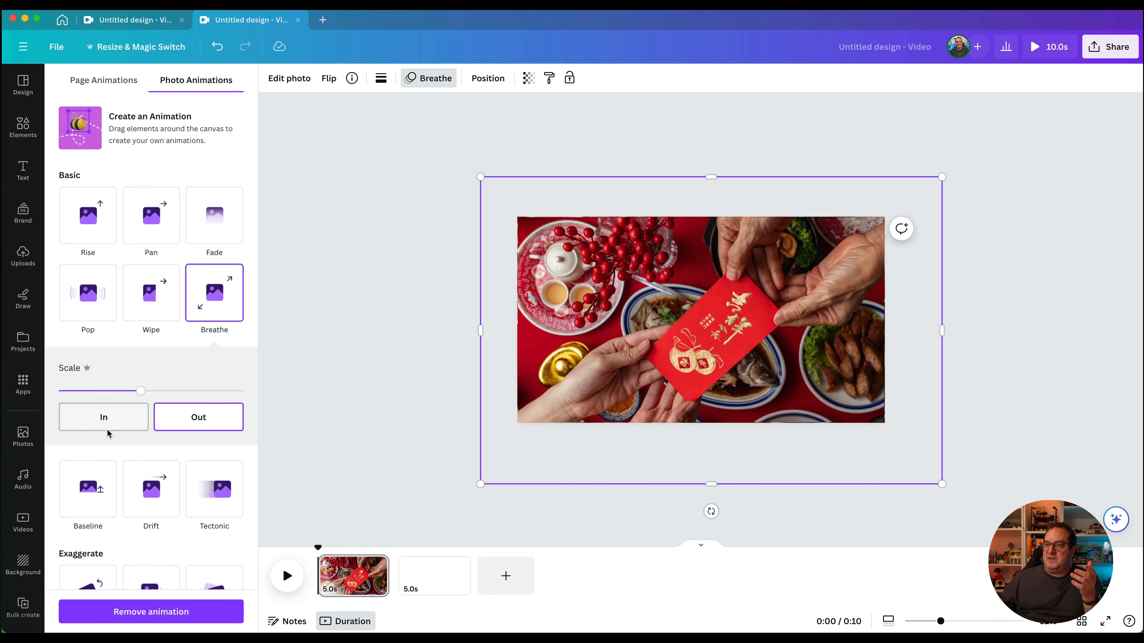
pyautogui.click(99, 422)
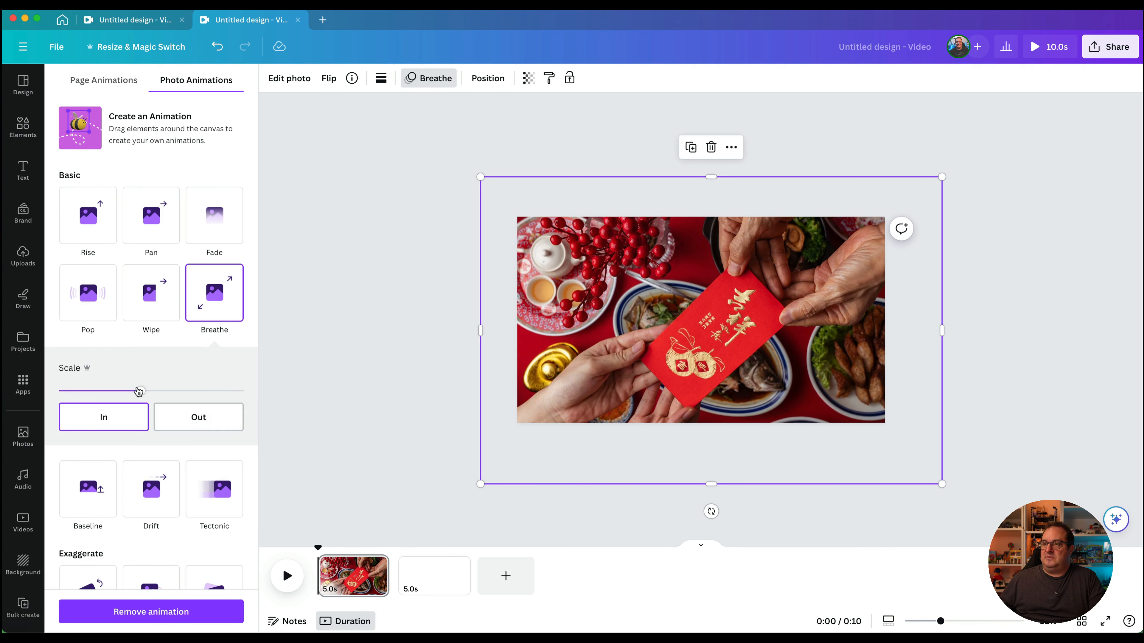
pyautogui.moveTo(214, 393); pyautogui.dragTo(113, 390)
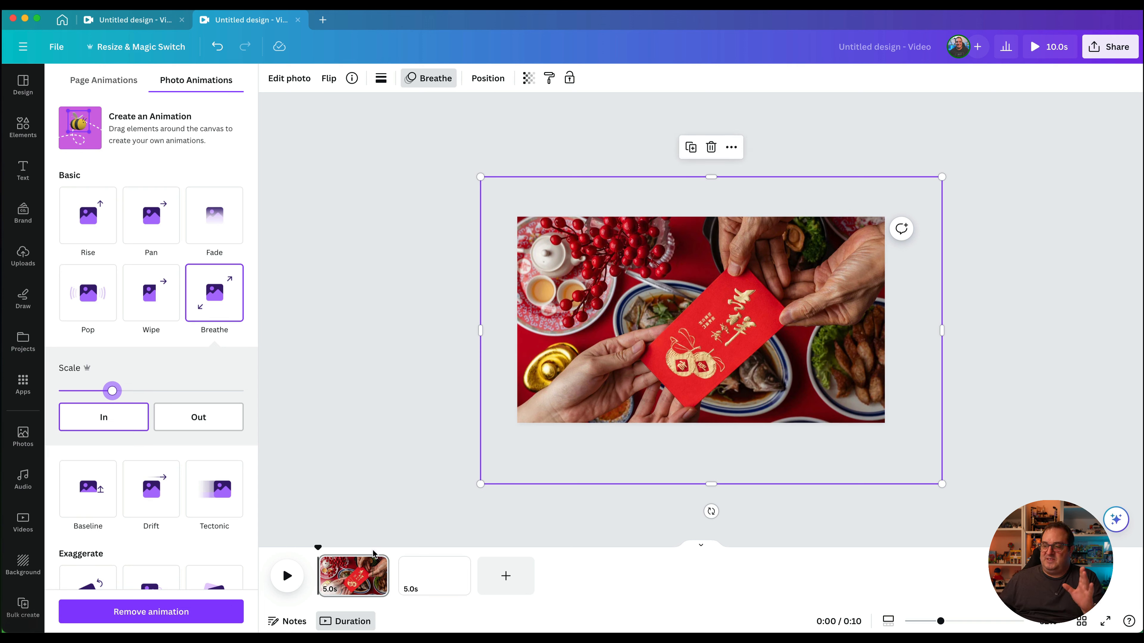
pyautogui.moveTo(384, 567)
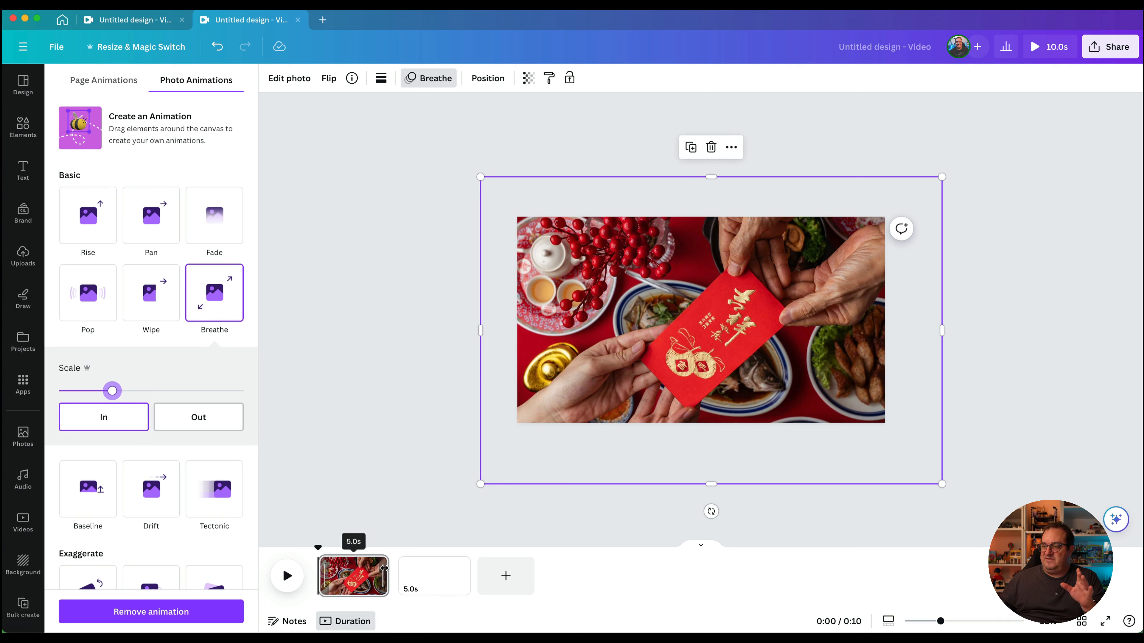
# Add a text box in the brand's Anton title style and replace its text with "Happy New Year"
pyautogui.click(16, 177)
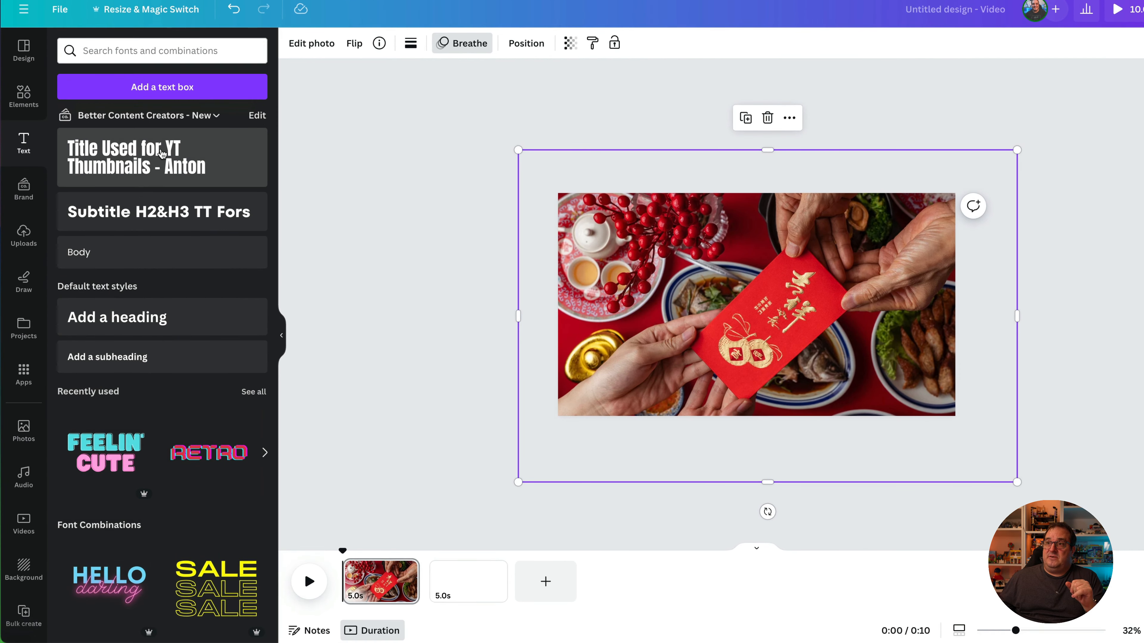
pyautogui.click(162, 154)
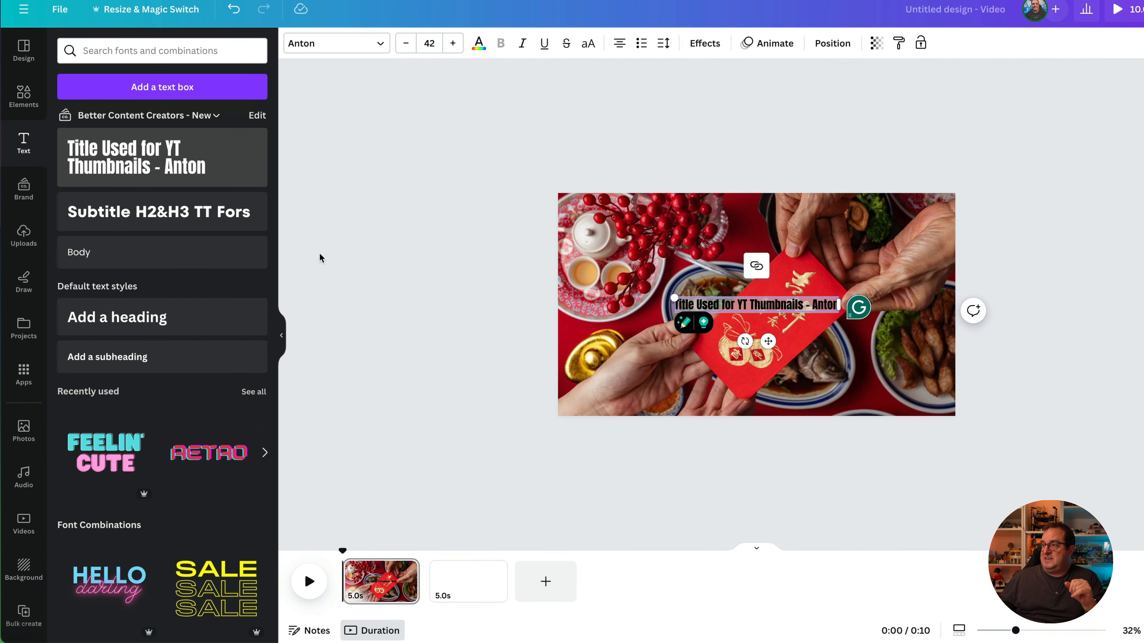
pyautogui.click(494, 323)
pyautogui.doubleClick(709, 303)
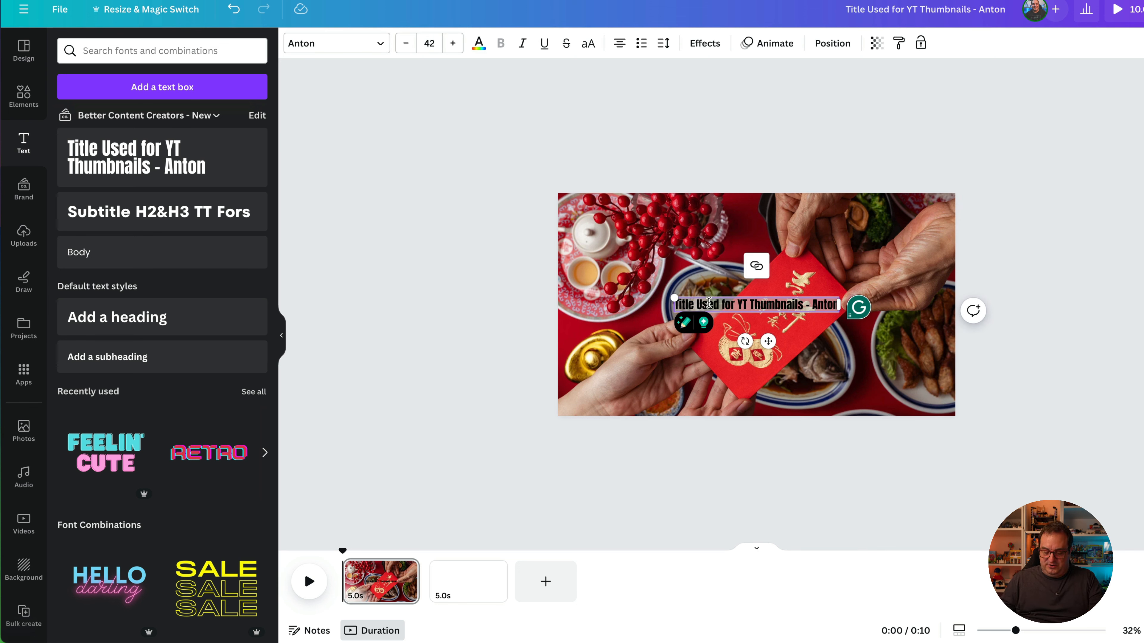
pyautogui.press('BackSpace')
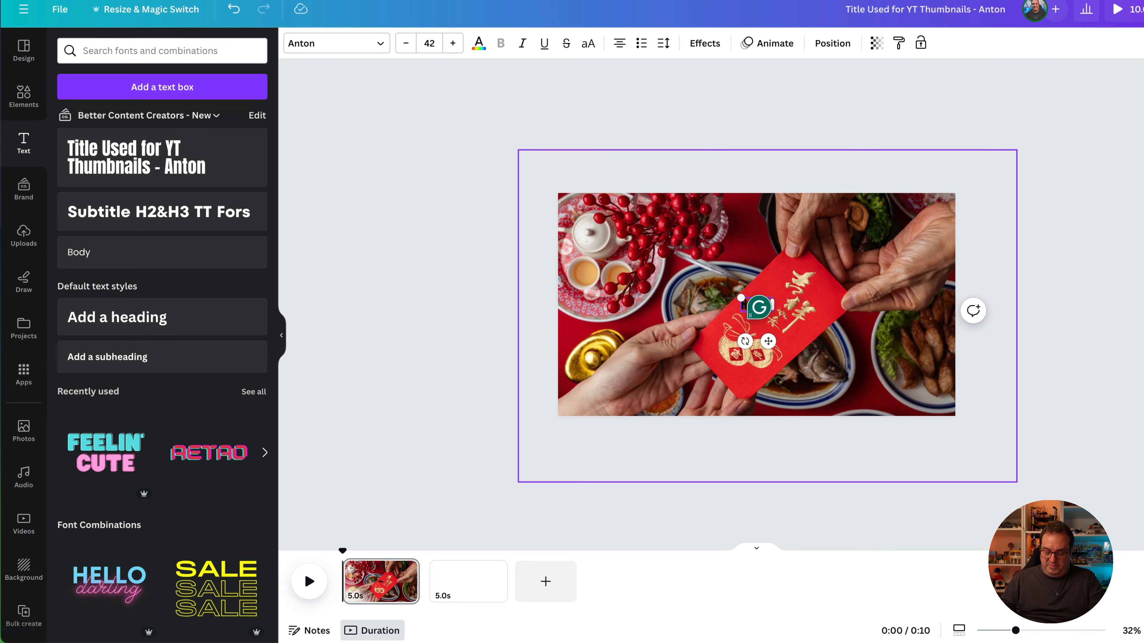
pyautogui.write('Happy')
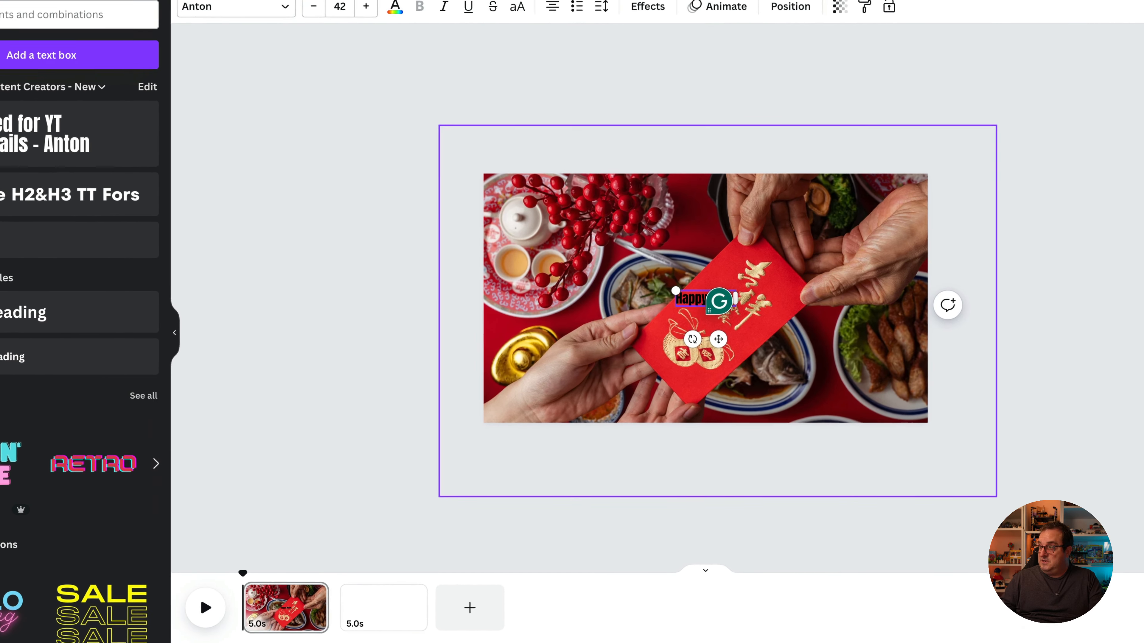
pyautogui.write(' New Year')
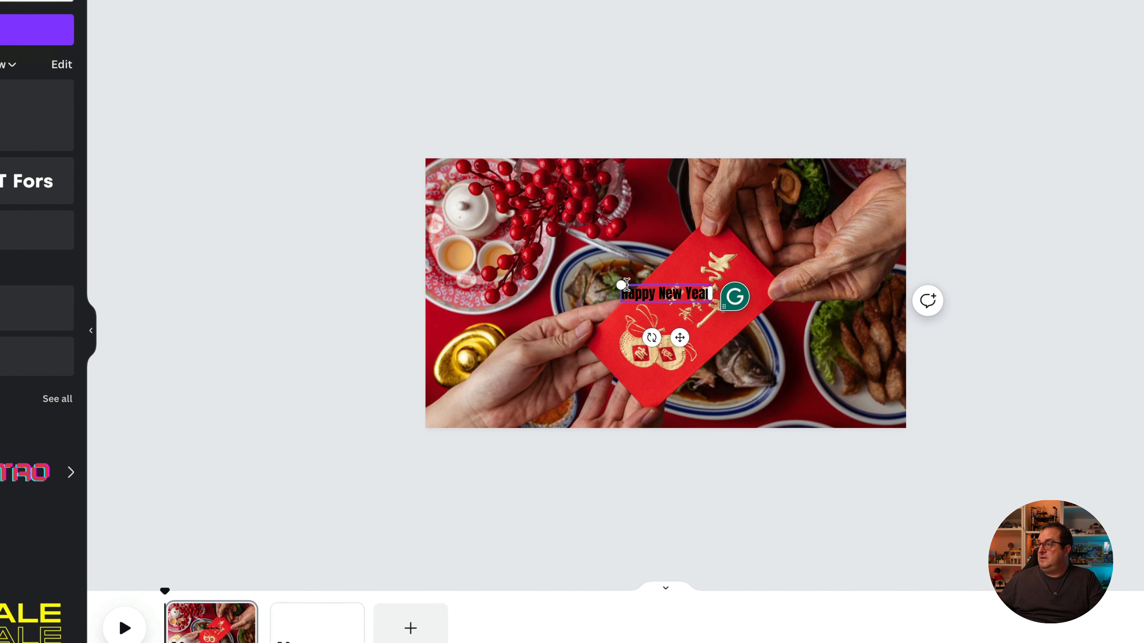
# Enlarge the "Happy New Year" title to a font size of about 103 and centre it on the page
pyautogui.moveTo(619, 286); pyautogui.dragTo(490, 261)
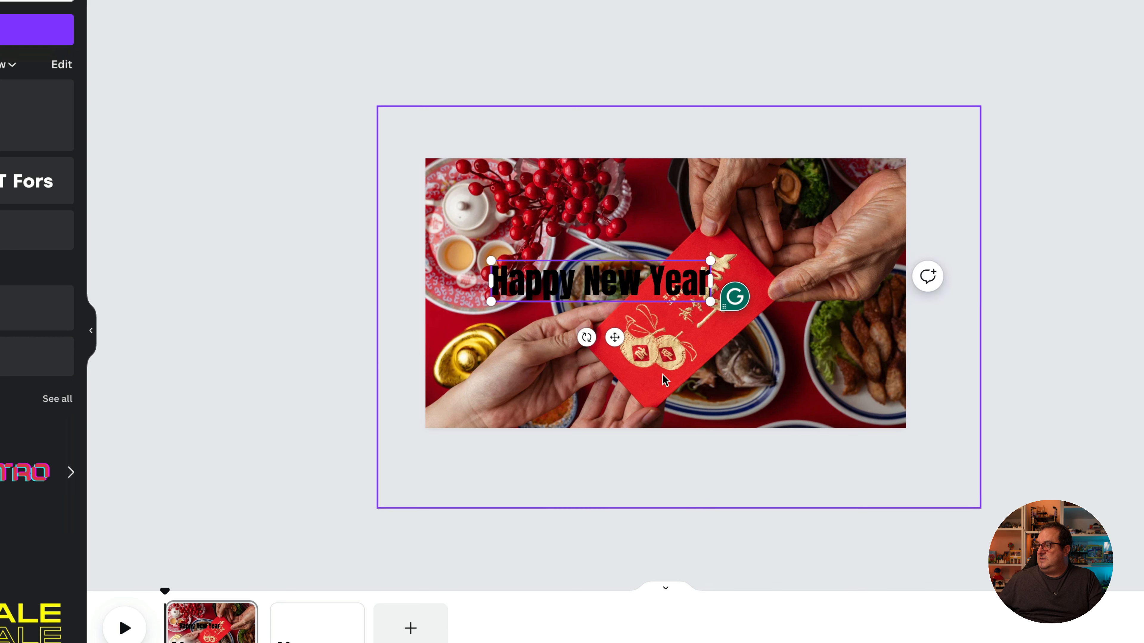
pyautogui.moveTo(626, 282); pyautogui.dragTo(691, 288)
# Make the red envelope photo partly transparent so that it looks faded behind the title
pyautogui.click(551, 243)
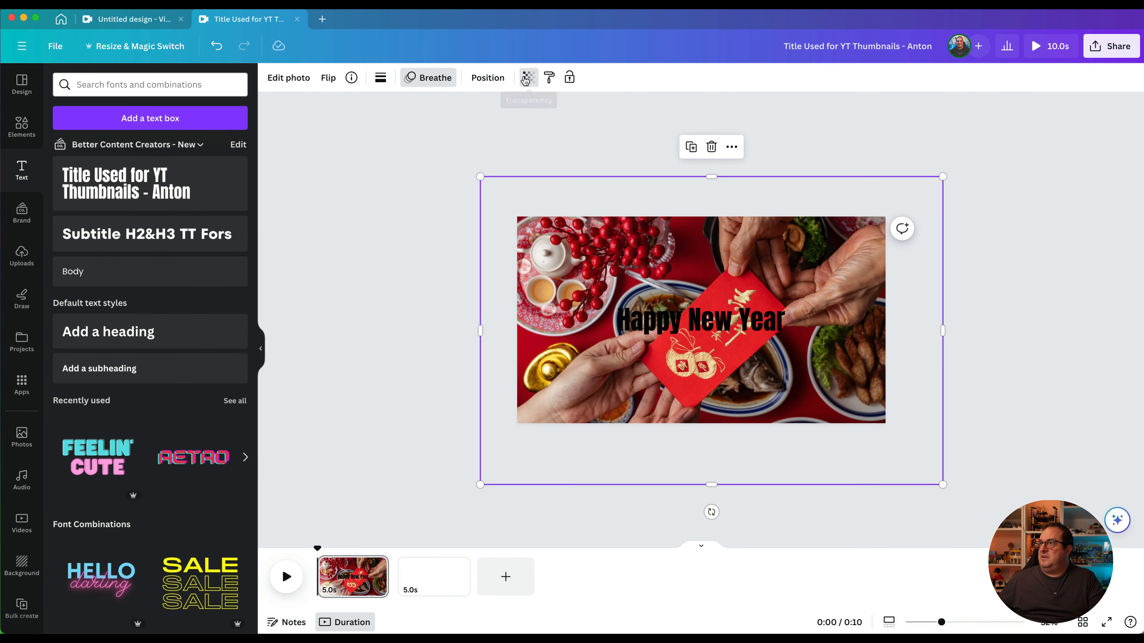
pyautogui.click(527, 77)
pyautogui.moveTo(525, 126); pyautogui.dragTo(492, 130)
pyautogui.click(374, 256)
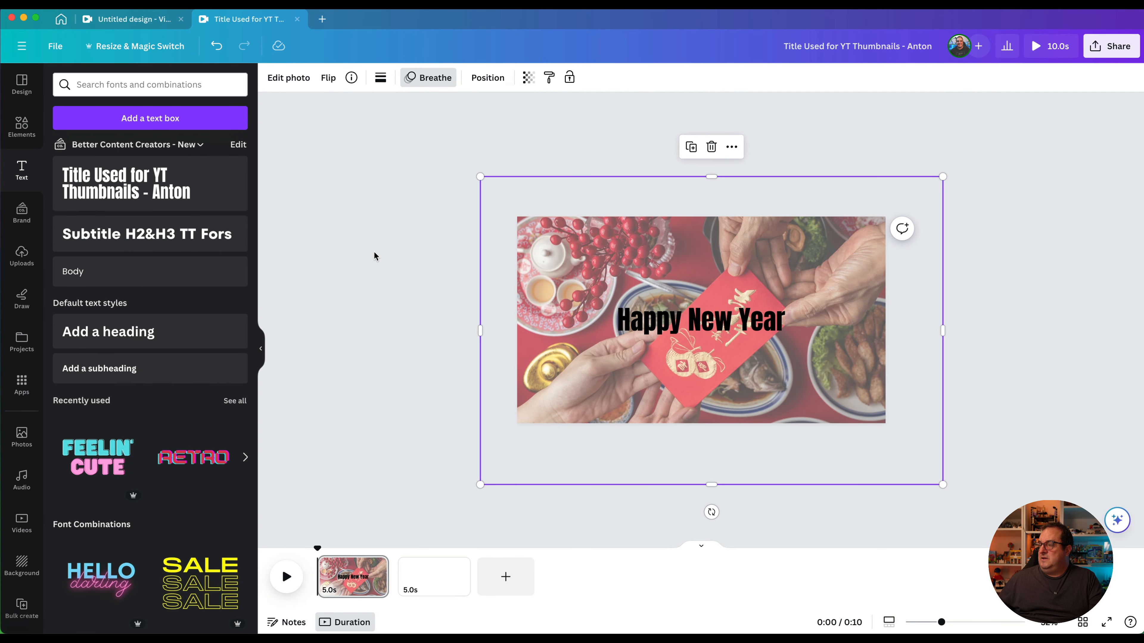
pyautogui.click(374, 256)
# Change the "Happy New Year" title's font to Lilita One and its text colour to the light pinkish-brown photo colour
pyautogui.click(709, 322)
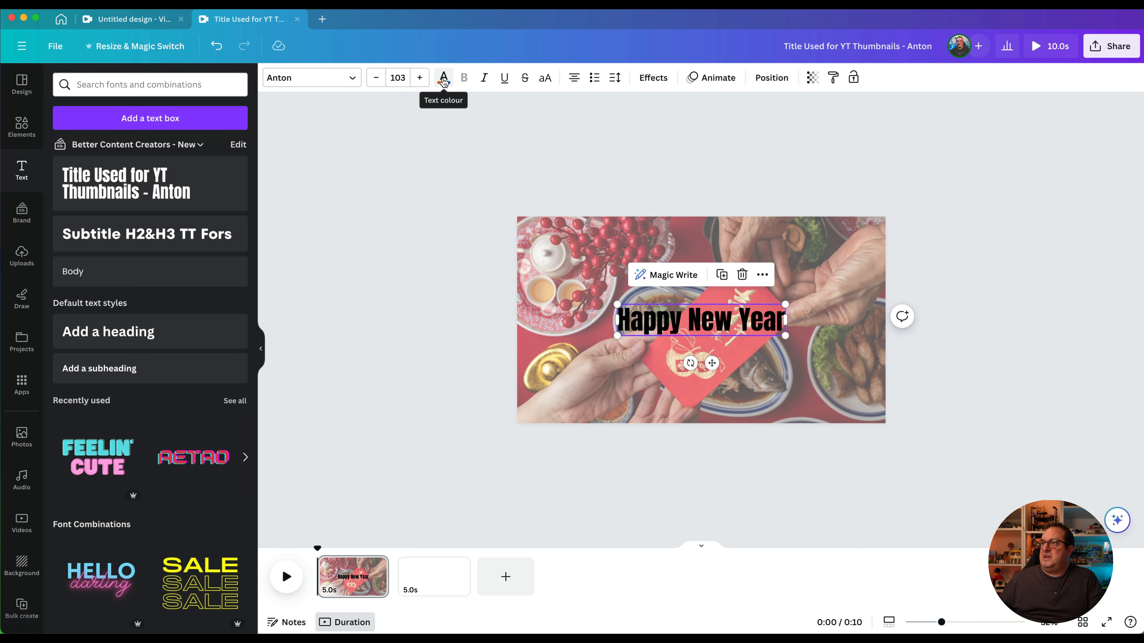
pyautogui.click(345, 83)
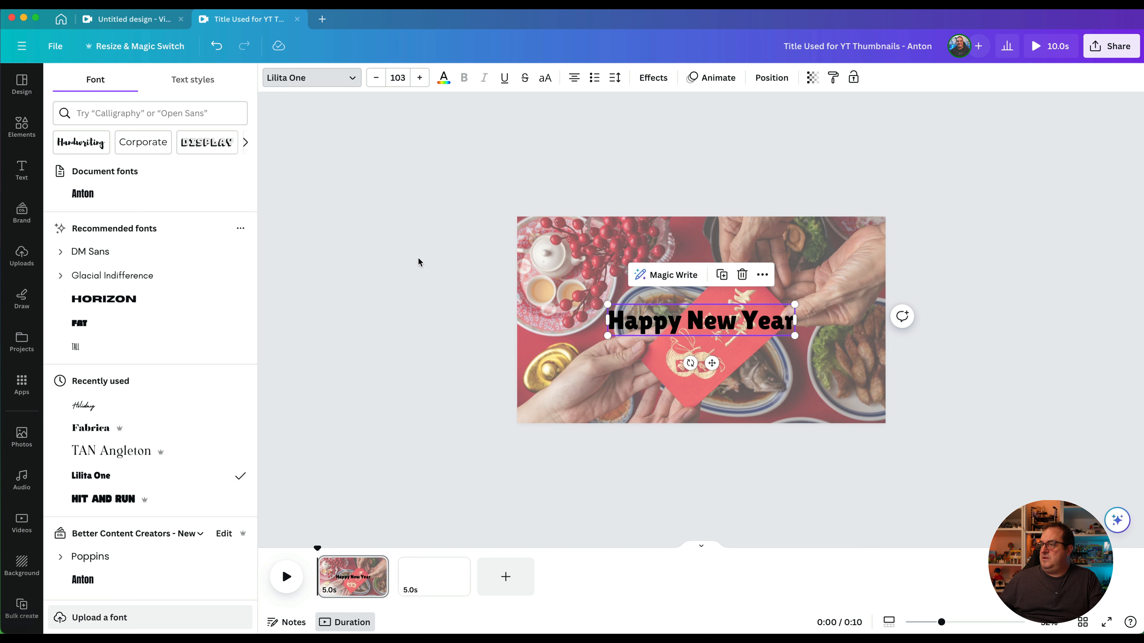
pyautogui.click(444, 79)
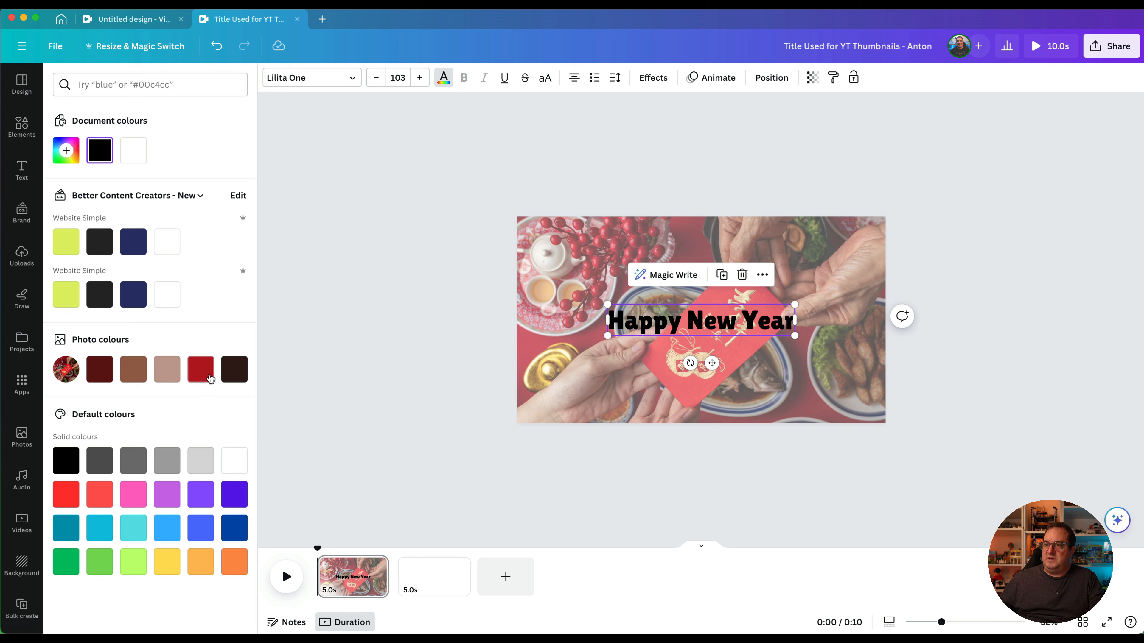
pyautogui.click(172, 373)
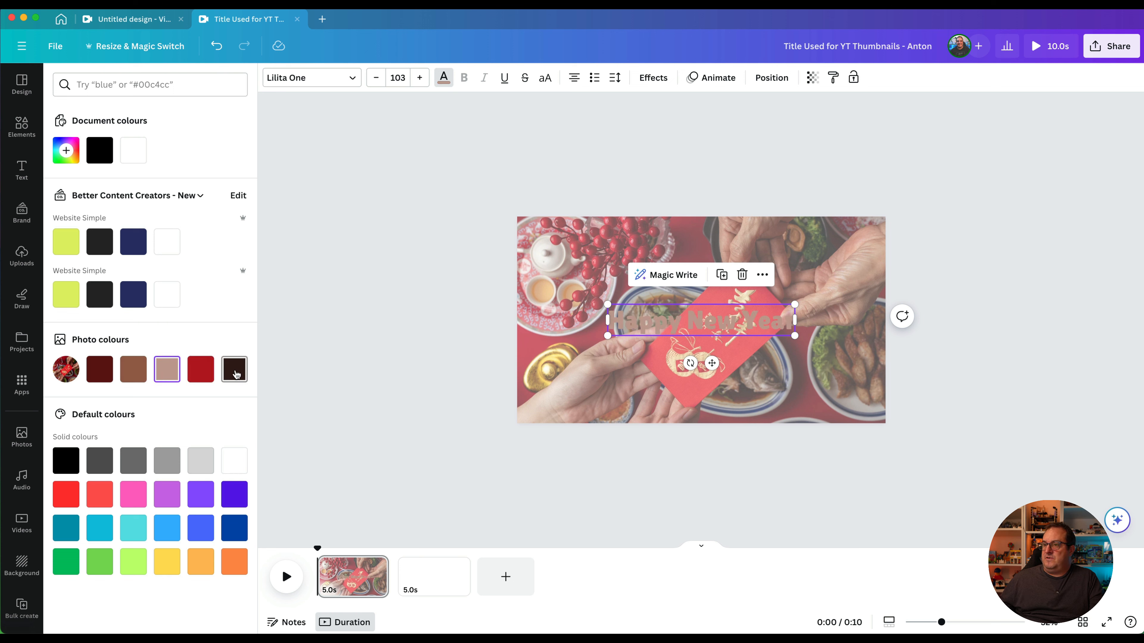
# Change the "Happy New Year" title's text colour to the dark brown photo colour and apply the Typewriter animation to it
pyautogui.click(235, 373)
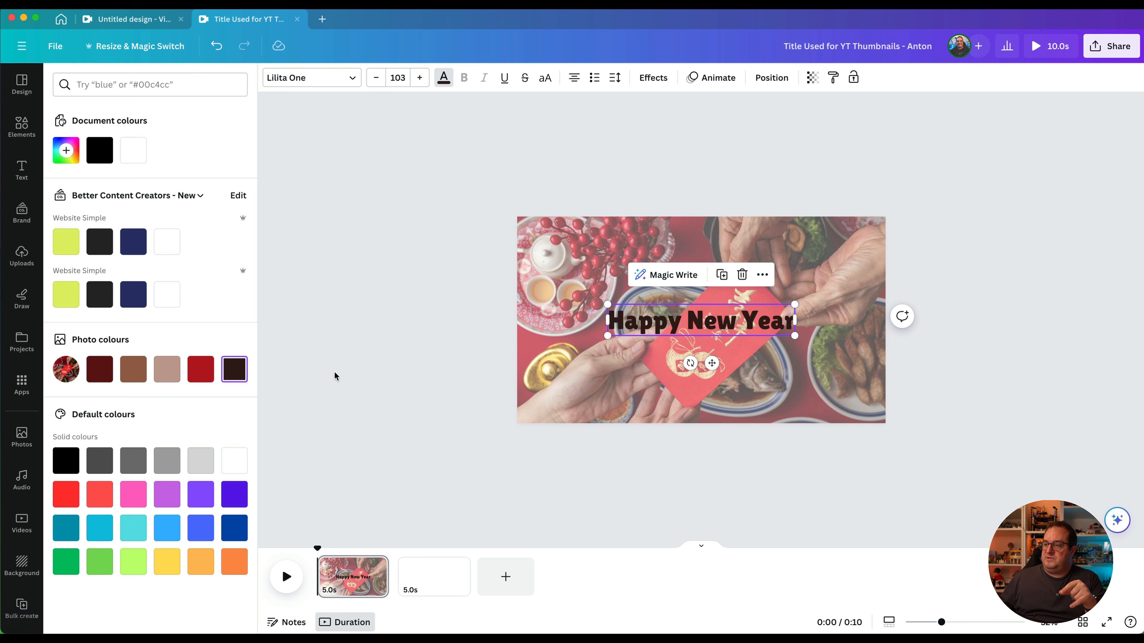
pyautogui.click(381, 403)
pyautogui.click(381, 403)
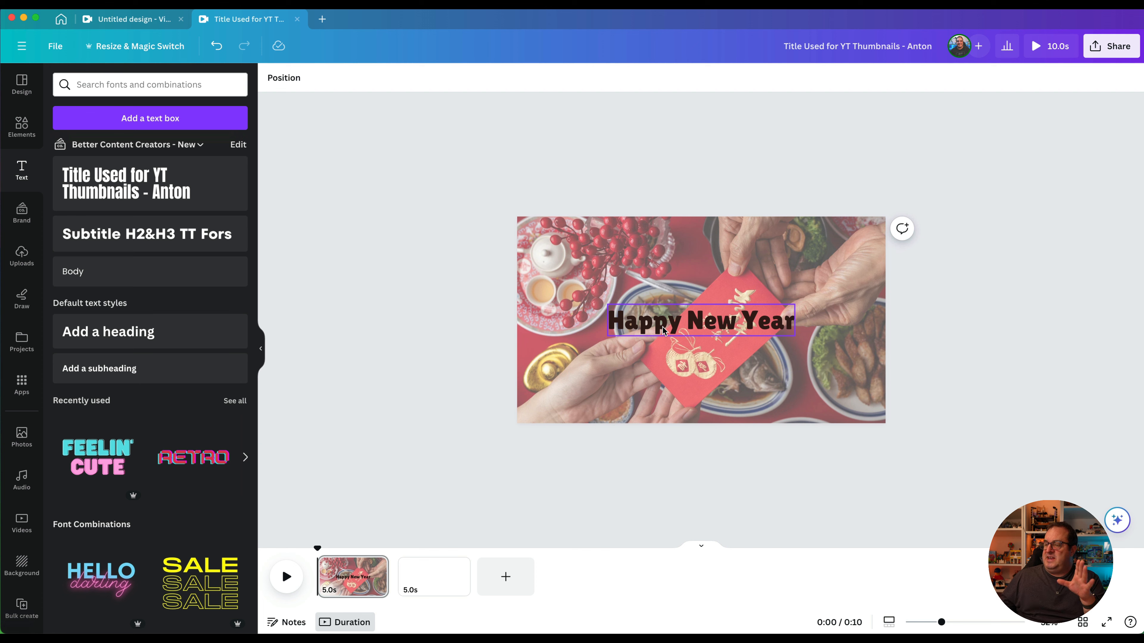
pyautogui.click(591, 345)
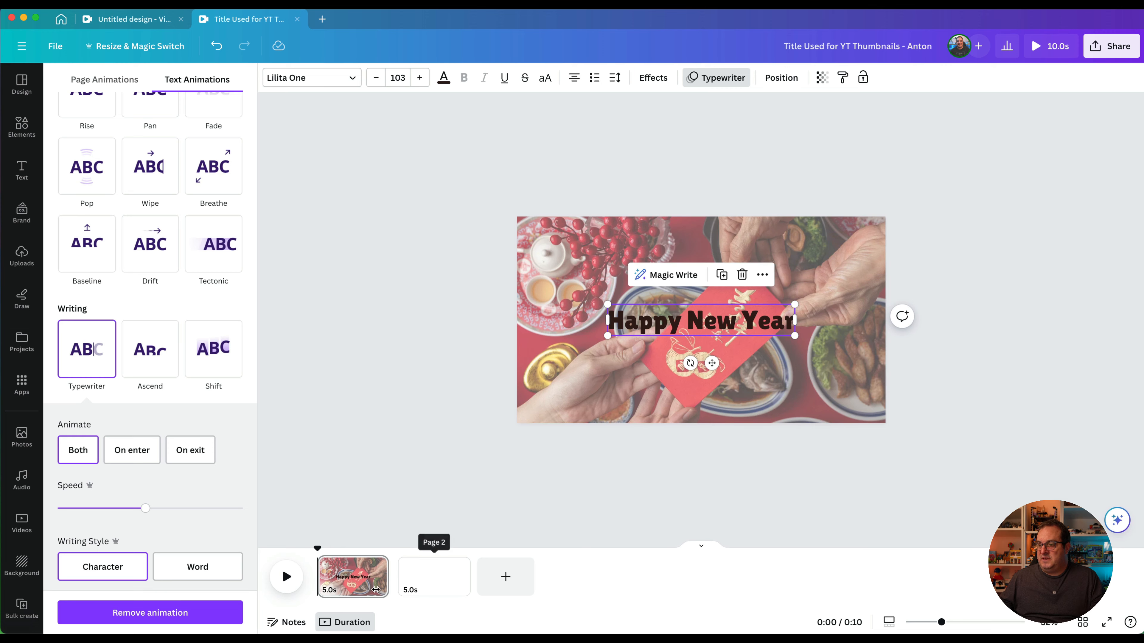
# Duplicate the "Happy New Year" page and open the transition options between the original and its copy
pyautogui.click(349, 575)
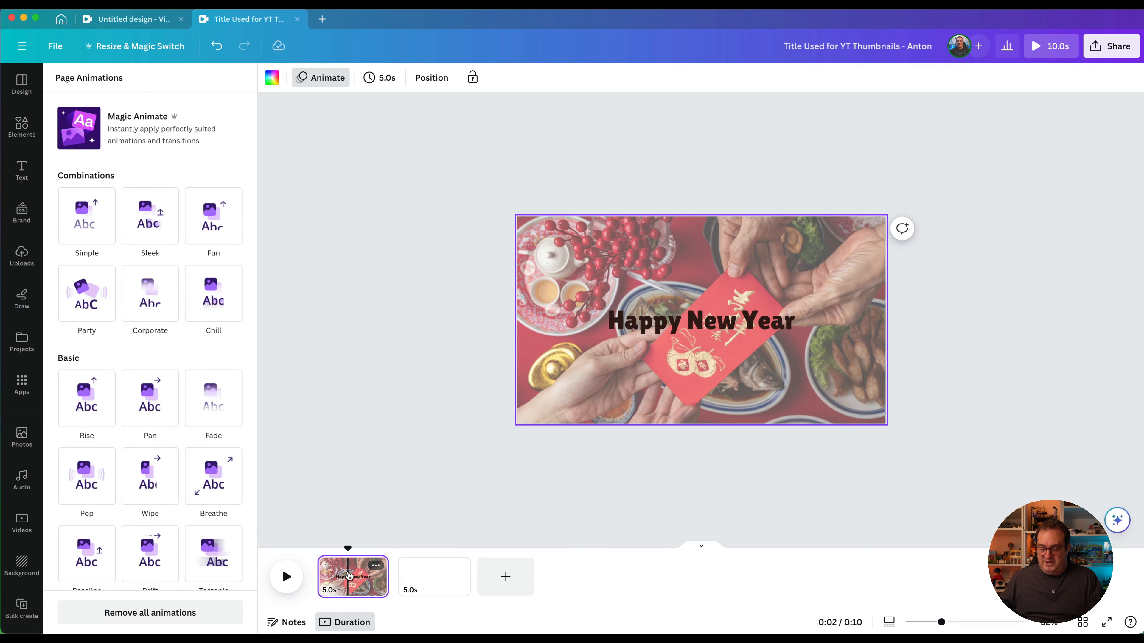
pyautogui.hotkey('ctrl', 'd')
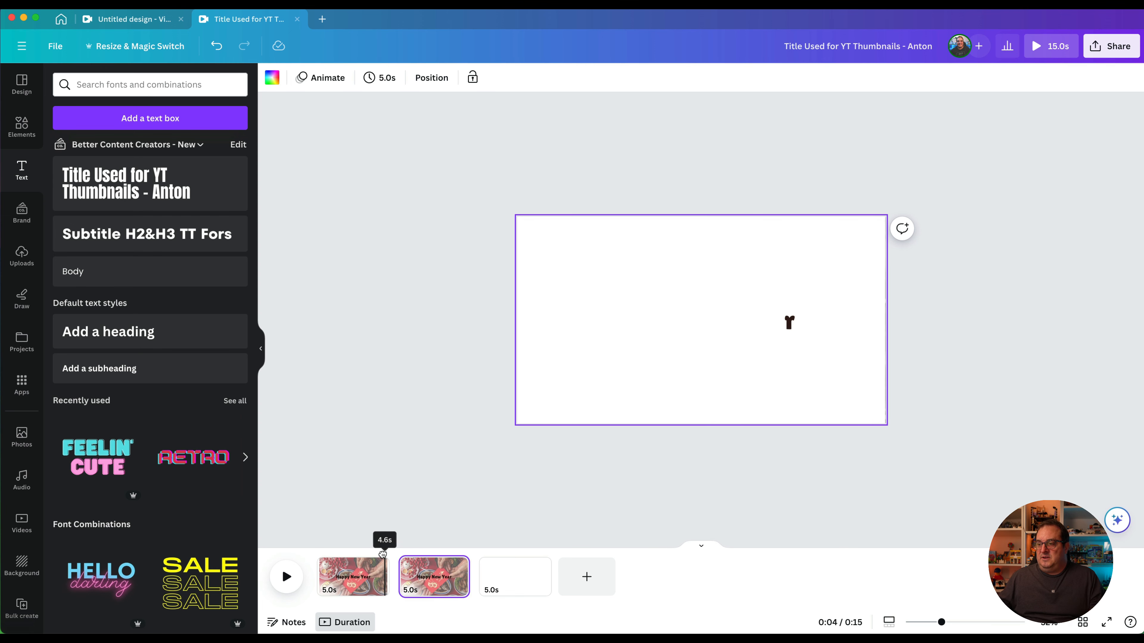
pyautogui.click(382, 553)
pyautogui.moveTo(396, 585)
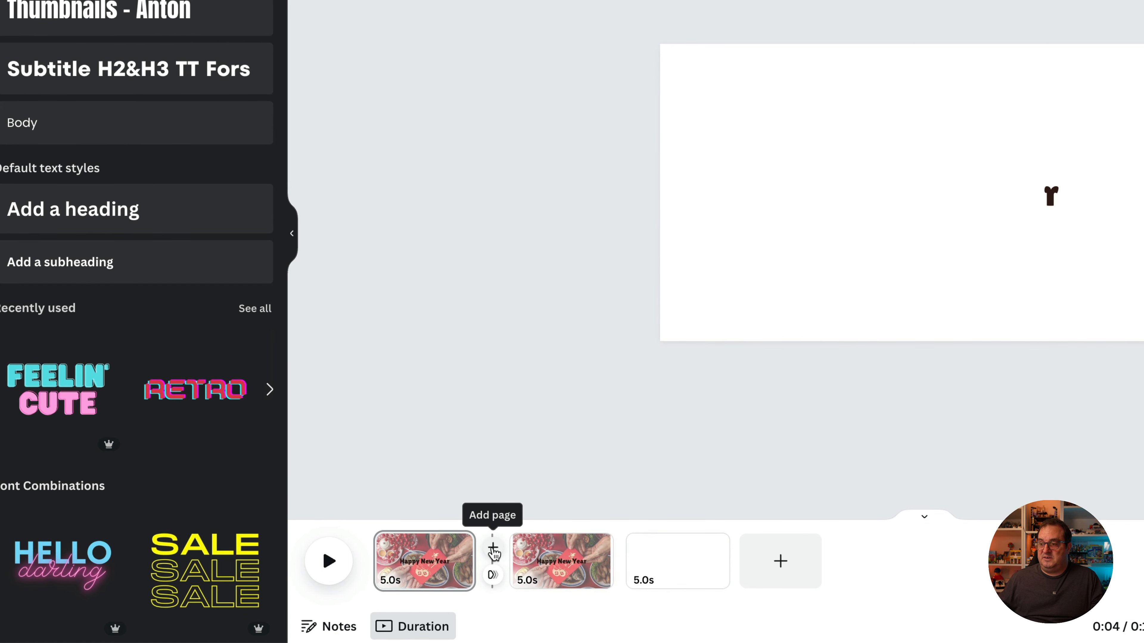
pyautogui.click(492, 578)
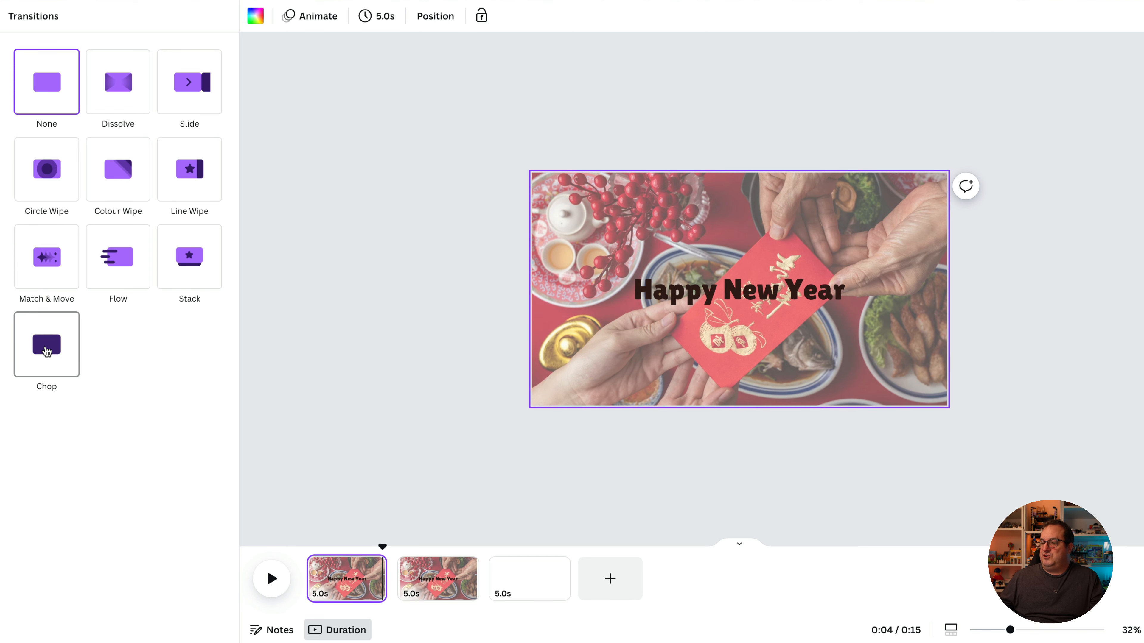
# On the duplicated page, set the red envelope photo's transparency to 100 and delete the "Happy New Year" title
pyautogui.click(443, 570)
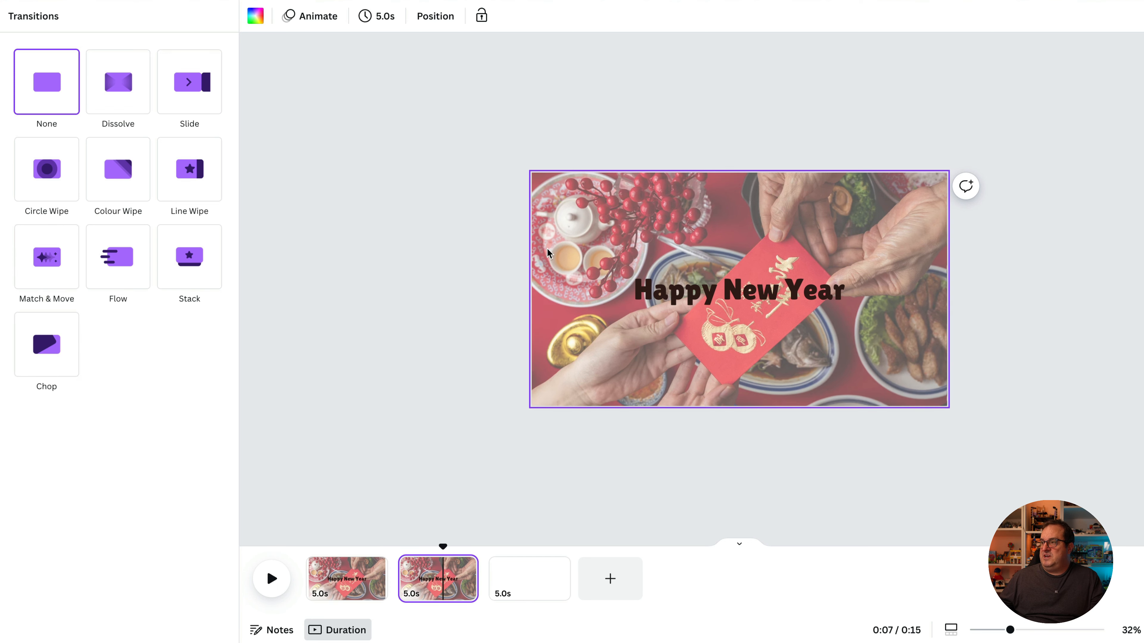
pyautogui.click(555, 194)
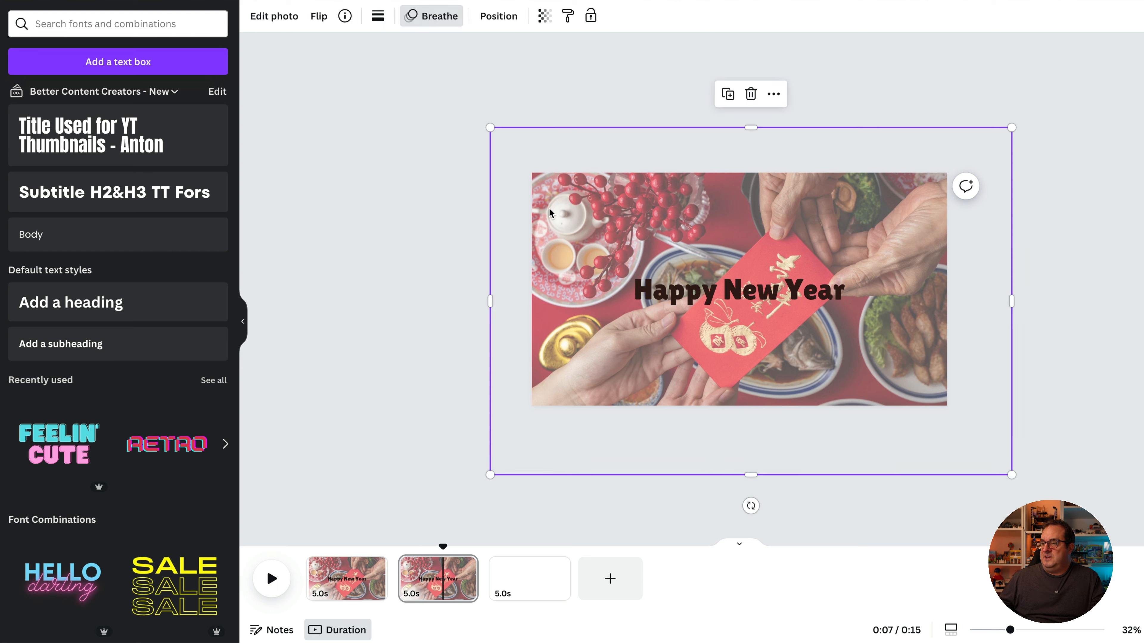
pyautogui.click(545, 17)
pyautogui.moveTo(498, 72); pyautogui.dragTo(580, 78)
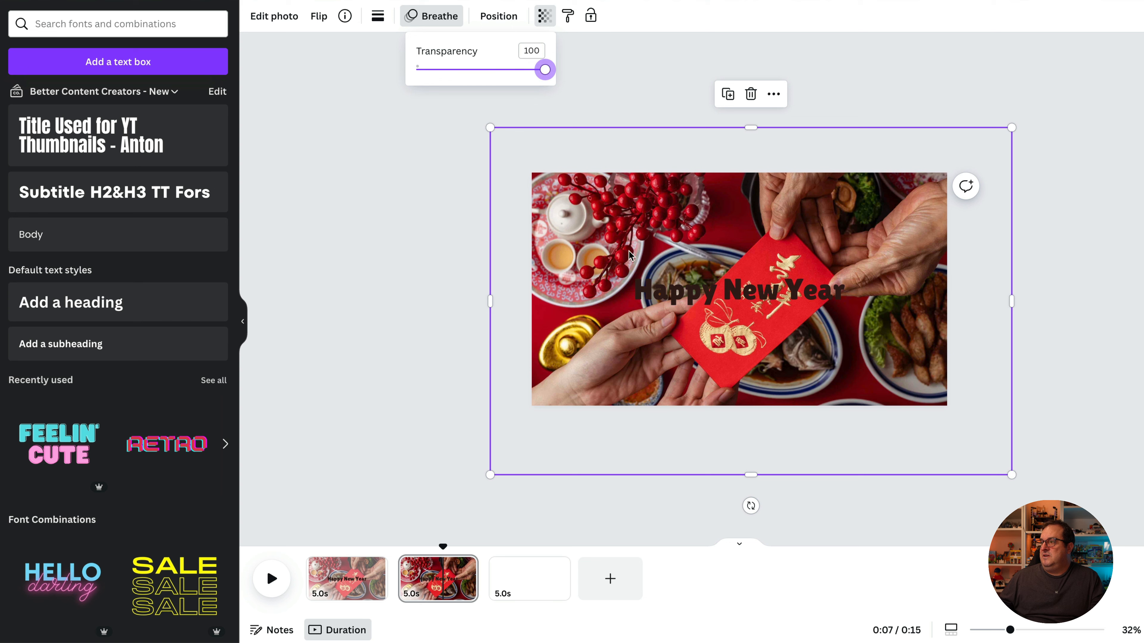
pyautogui.click(662, 297)
pyautogui.press('Delete')
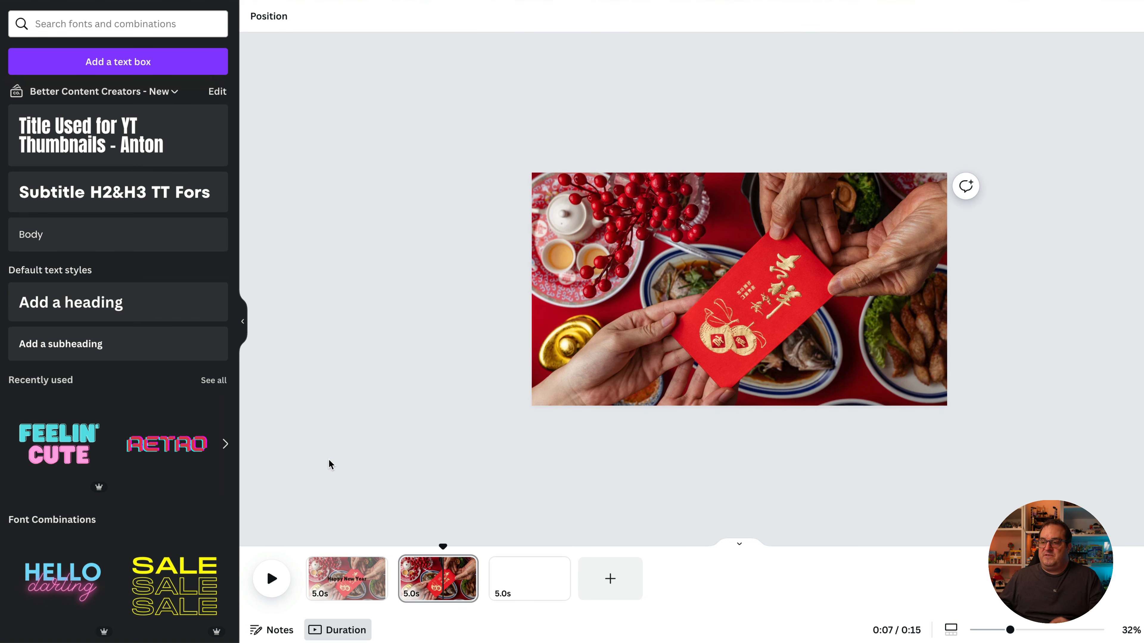
# Apply the Dissolve transition between the first and second pages and play it back from the first page
pyautogui.click(358, 582)
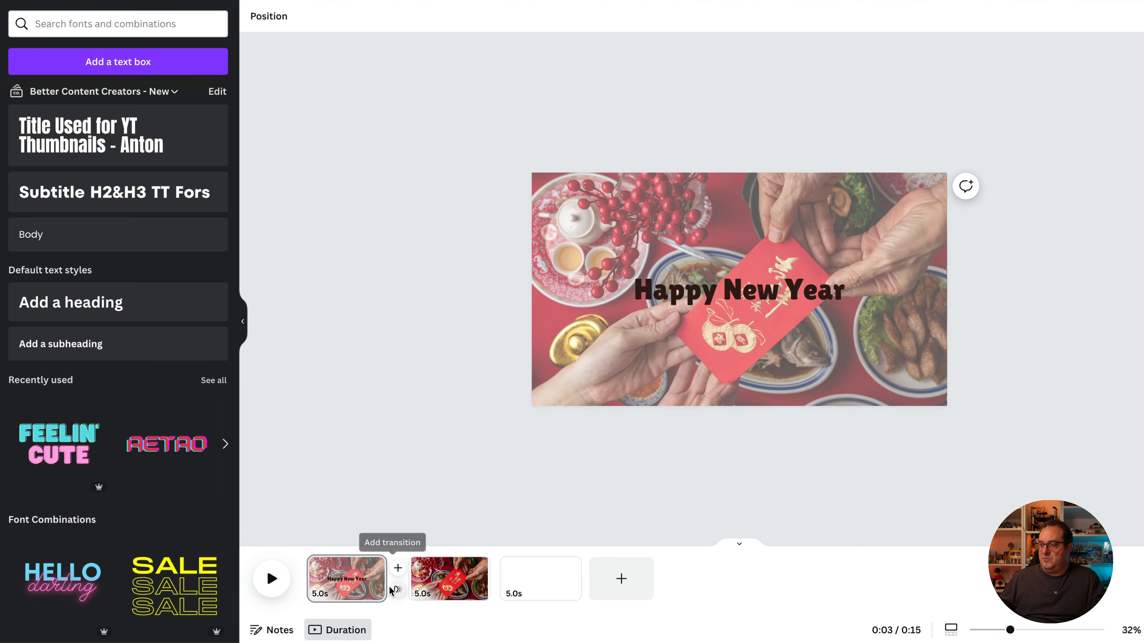
pyautogui.click(397, 590)
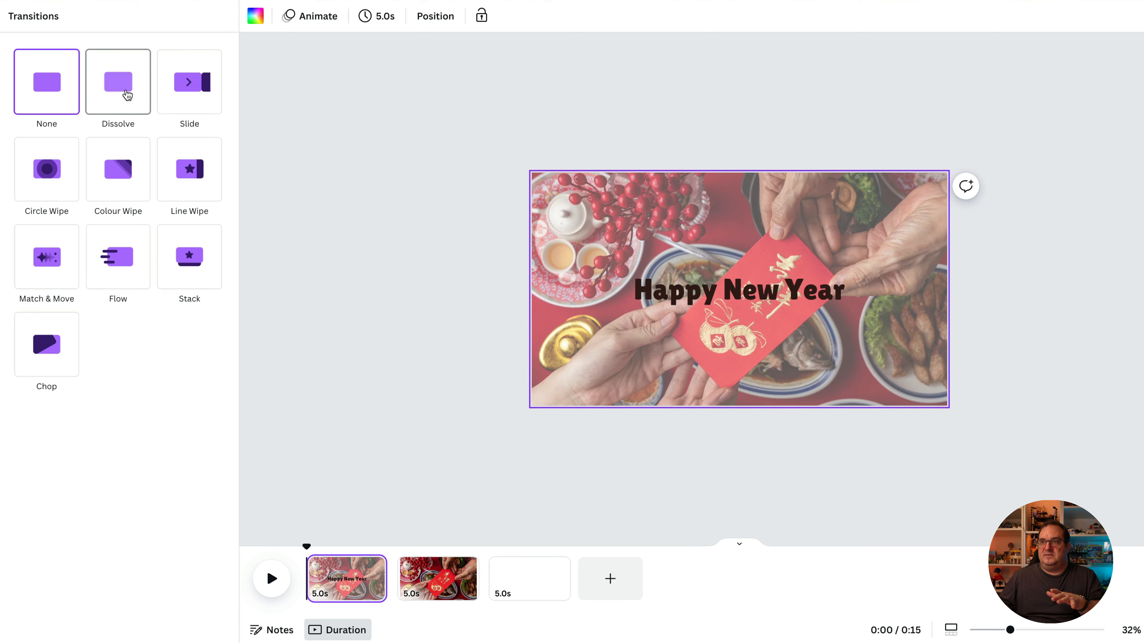
pyautogui.click(127, 94)
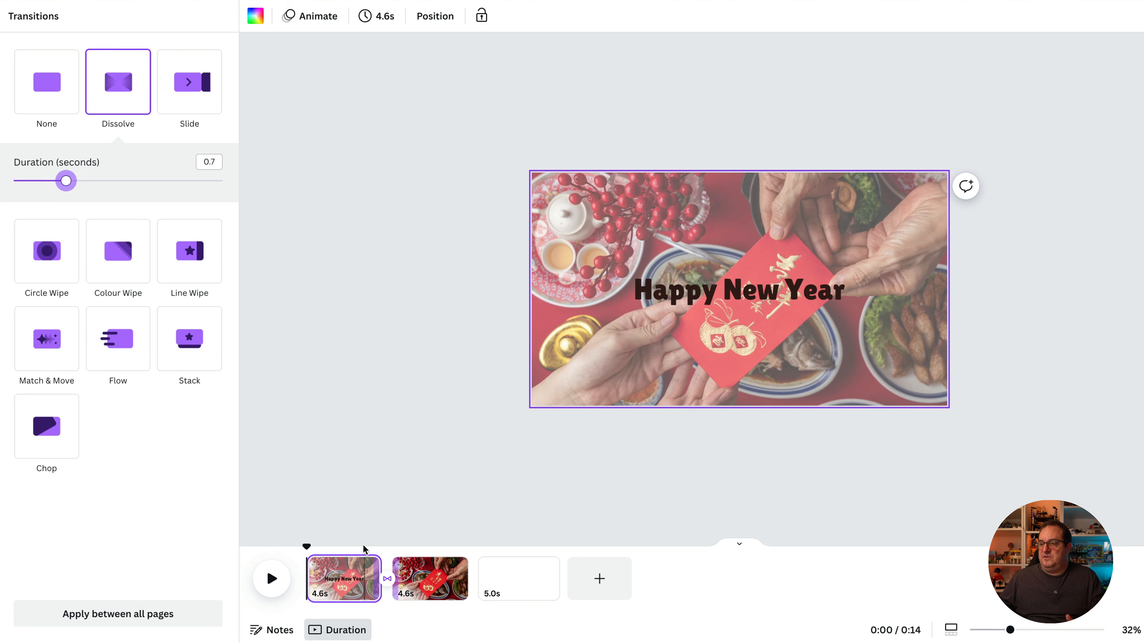
pyautogui.press('space')
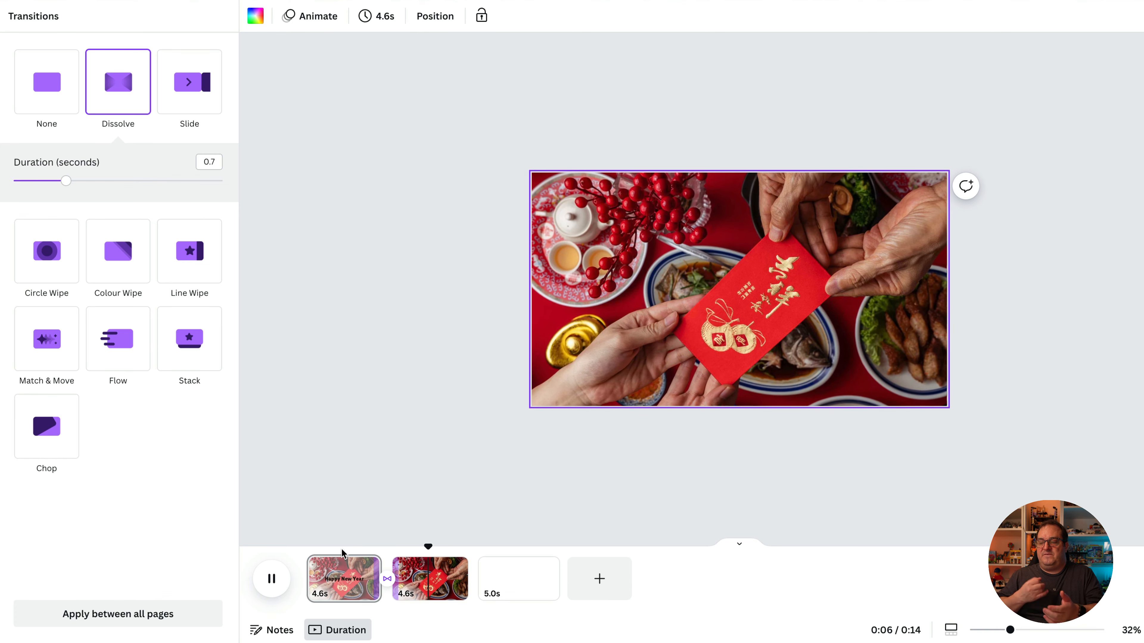
pyautogui.click(342, 561)
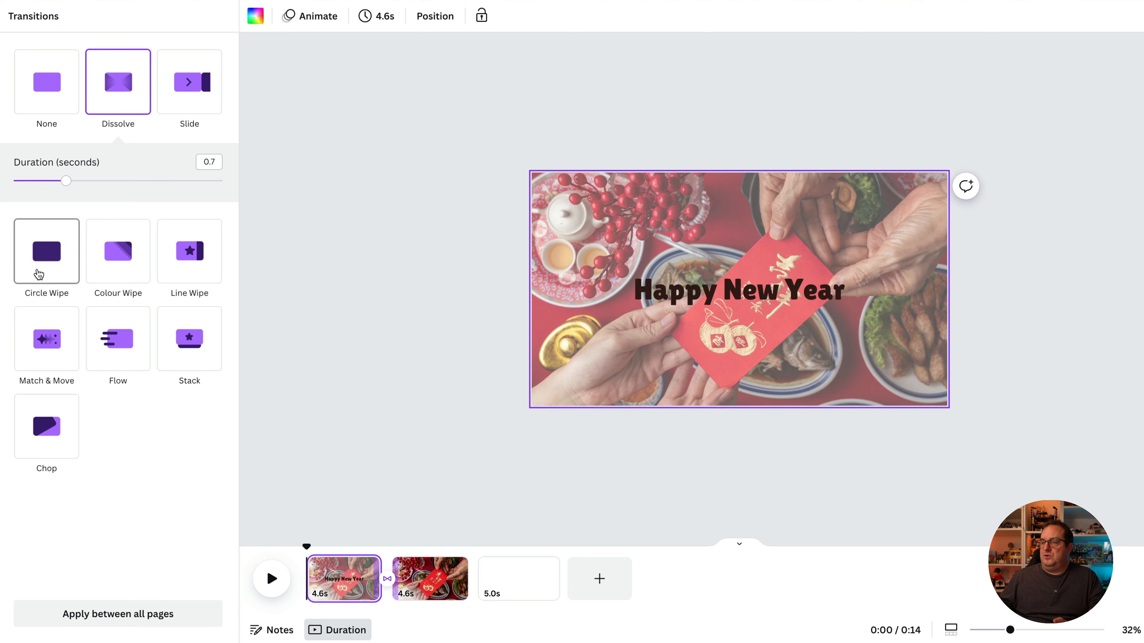
# Switch the transition between the two pages to Colour Wipe and pick a custom new colour for its last colour
pyautogui.click(110, 270)
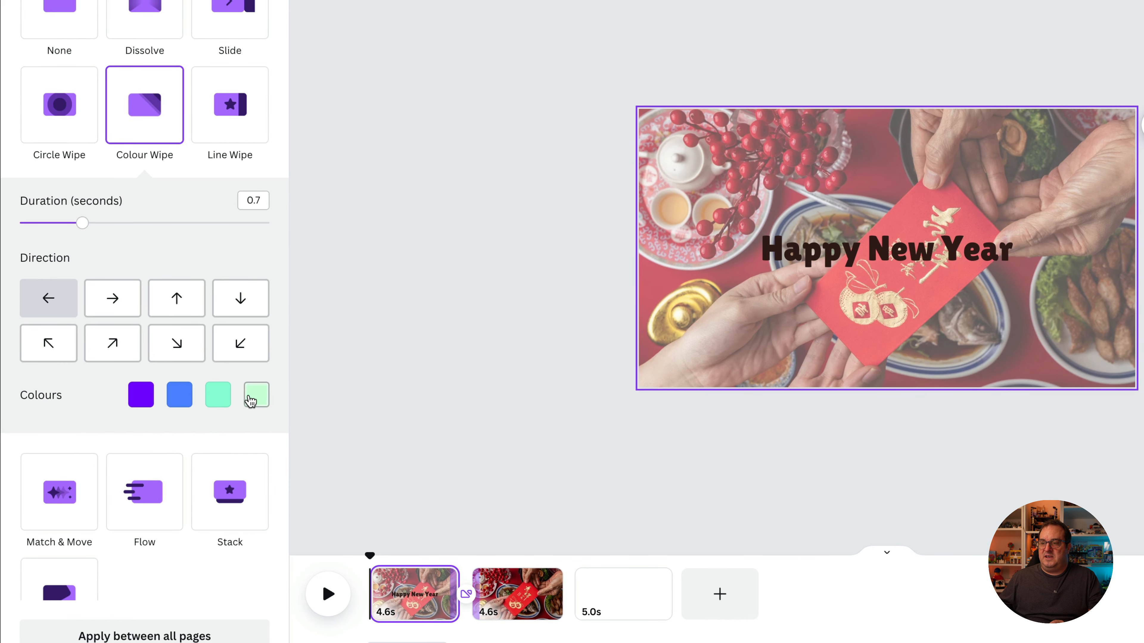
pyautogui.click(256, 395)
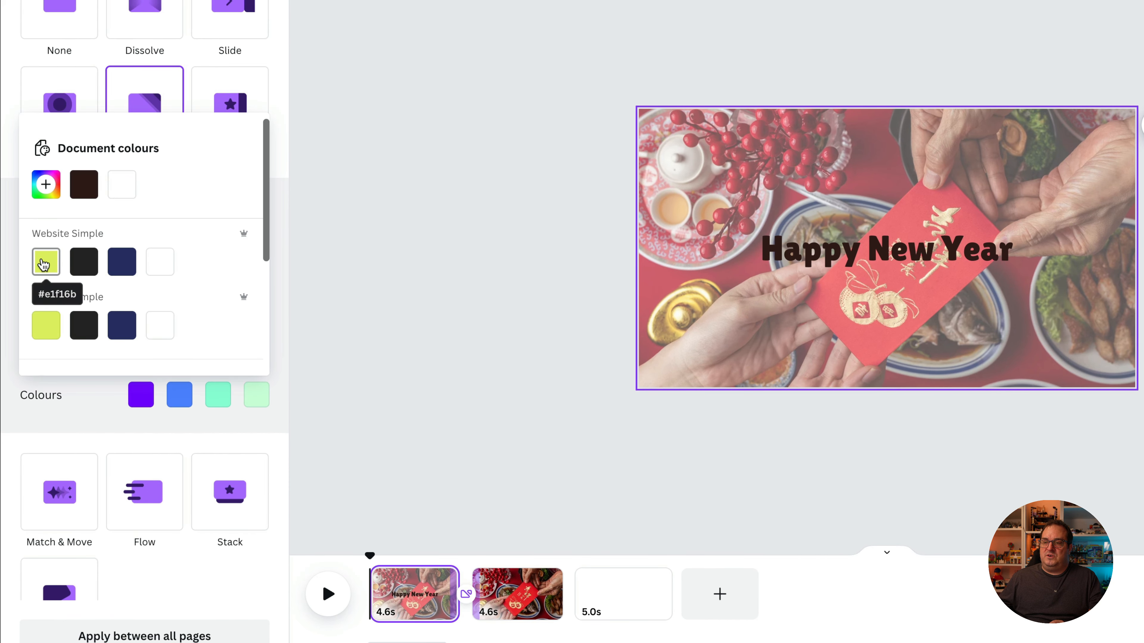
pyautogui.scroll(-1, 135, 331)
pyautogui.scroll(-3, 135, 331)
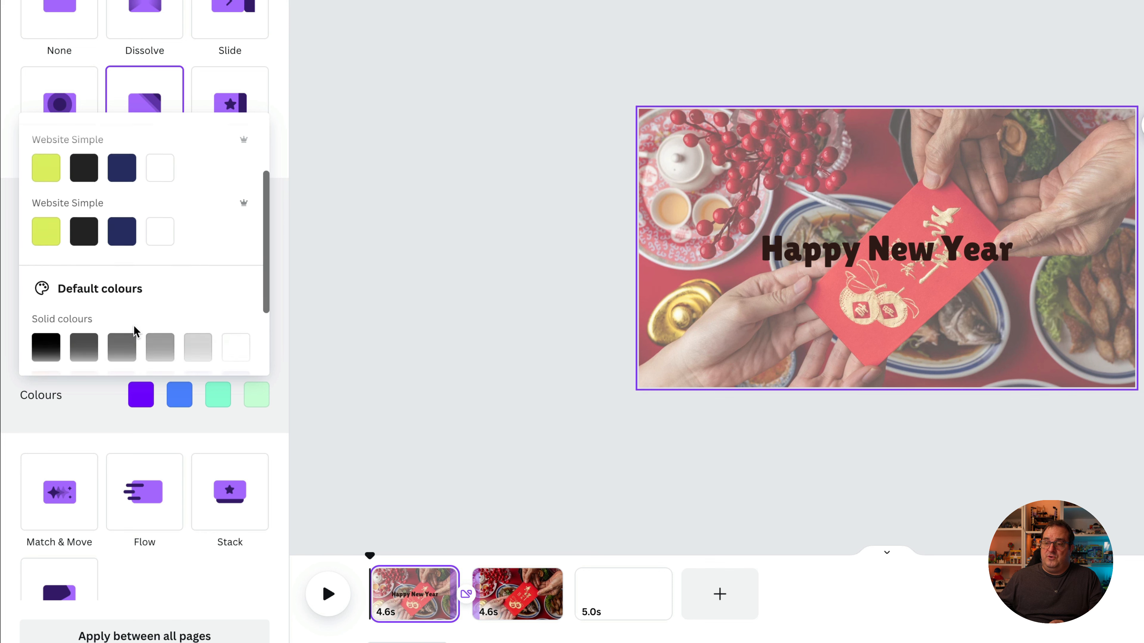
pyautogui.scroll(4, 135, 329)
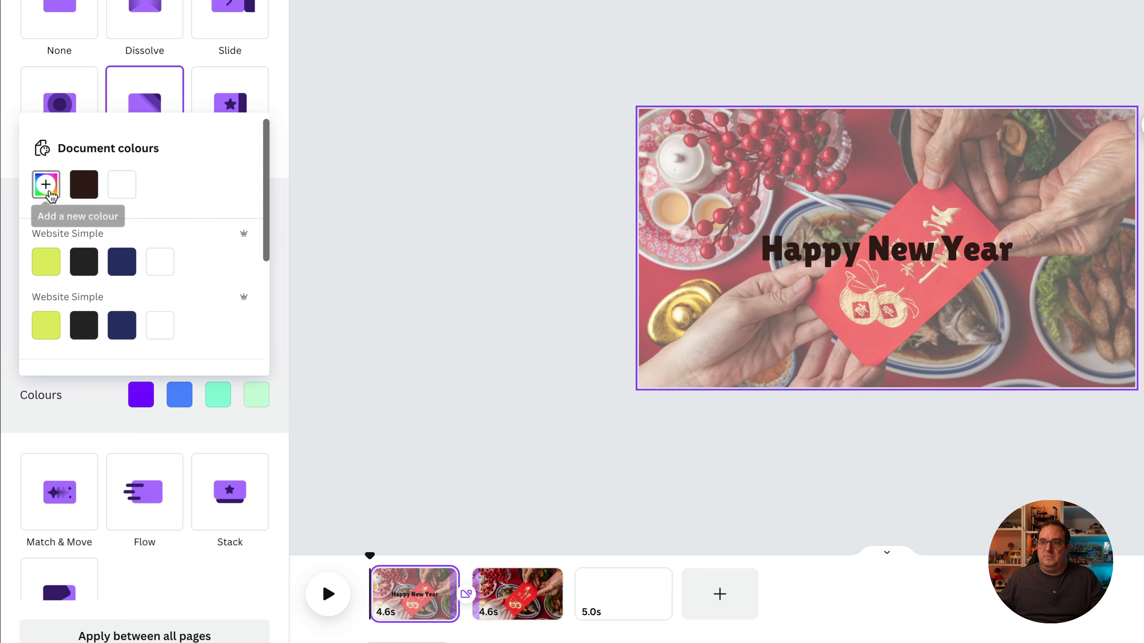
pyautogui.click(46, 184)
pyautogui.moveTo(120, 242); pyautogui.dragTo(145, 269)
pyautogui.click(391, 173)
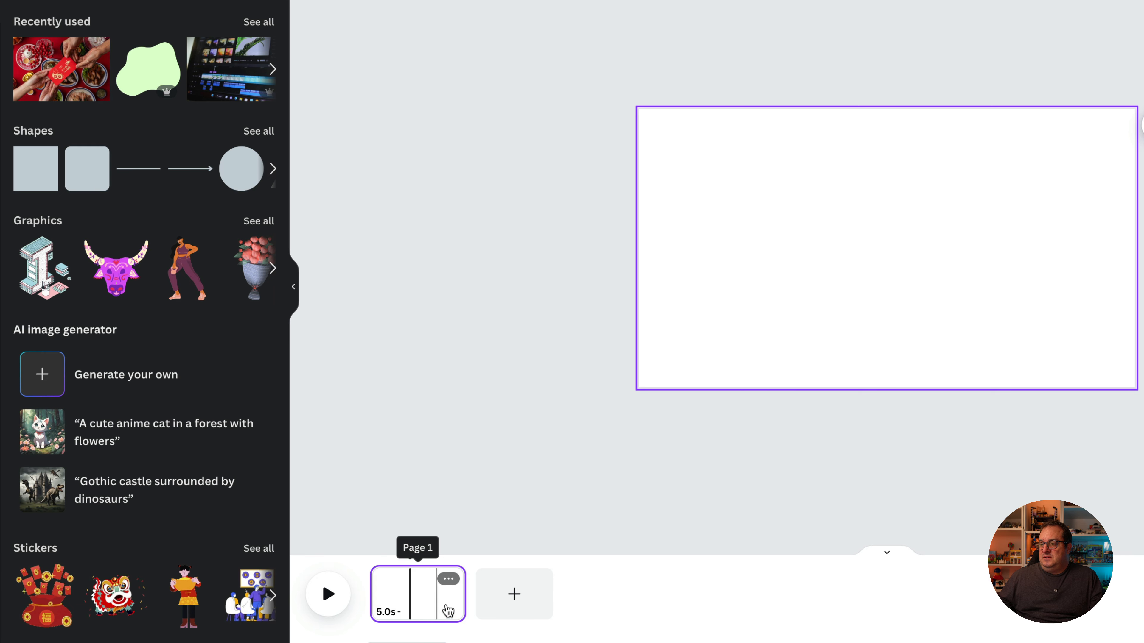
pyautogui.click(506, 603)
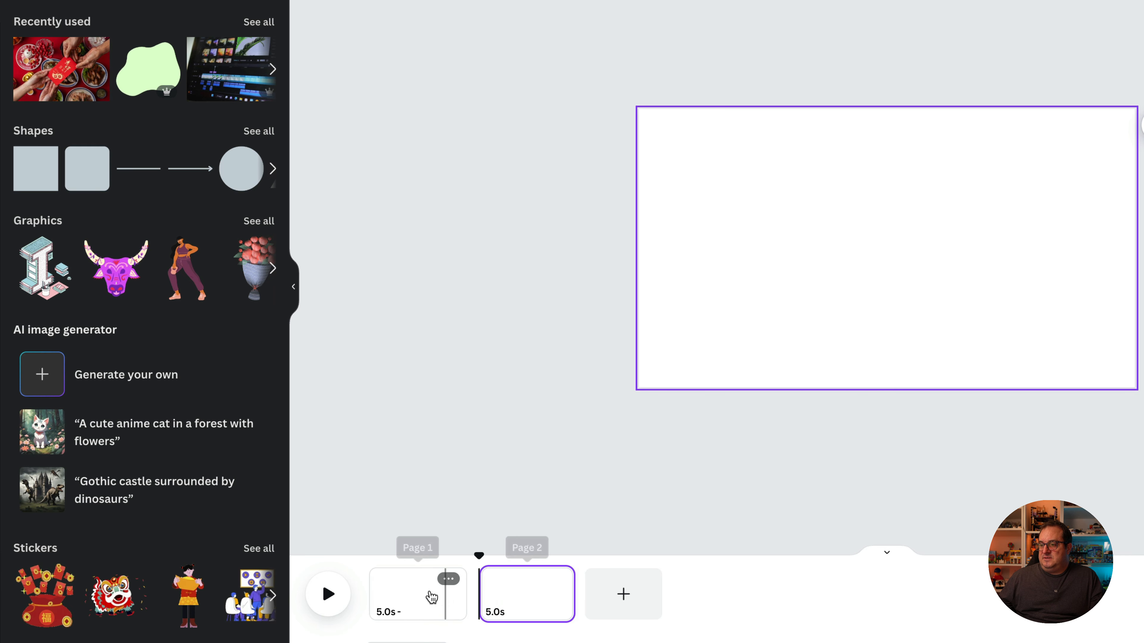
pyautogui.click(433, 595)
pyautogui.click(543, 612)
pyautogui.press('Delete')
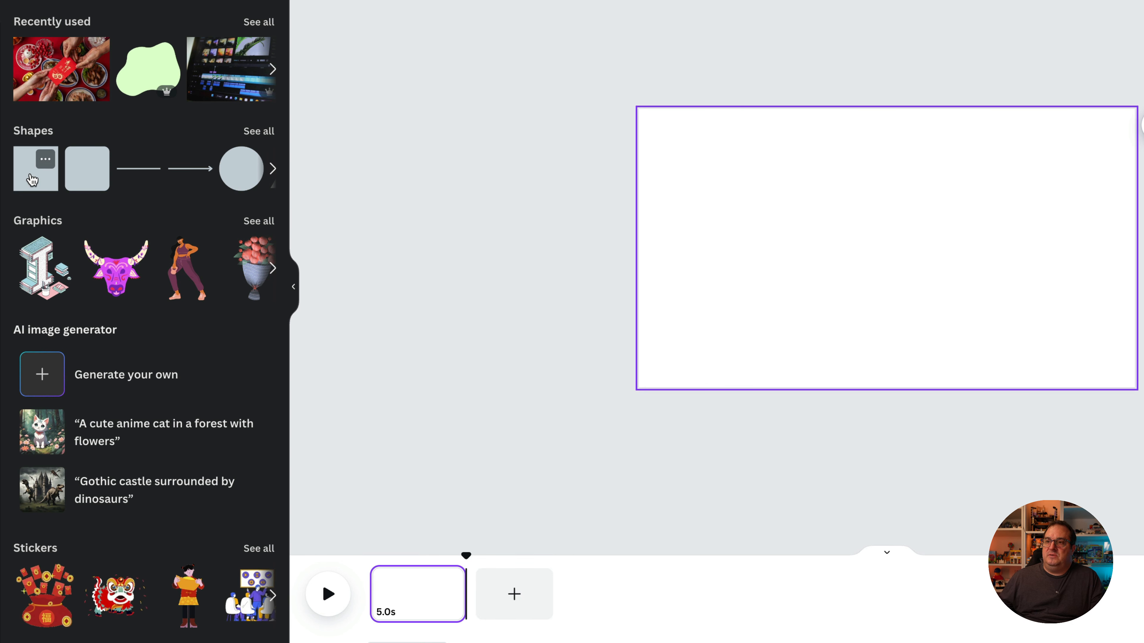
# Add a square shape to the blank page, enlarge it to about a quarter of the page width and place it in the page's left half
pyautogui.click(32, 179)
pyautogui.click(543, 327)
pyautogui.click(901, 250)
pyautogui.moveTo(885, 246); pyautogui.dragTo(745, 214)
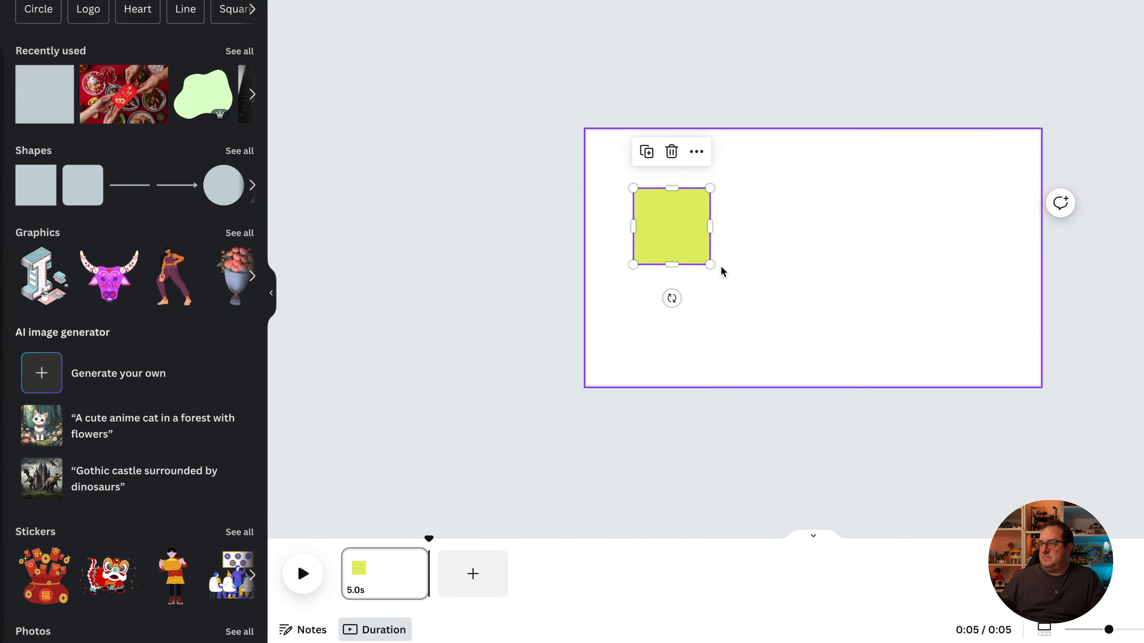
pyautogui.moveTo(773, 256); pyautogui.dragTo(815, 298)
pyautogui.moveTo(746, 304); pyautogui.dragTo(744, 304)
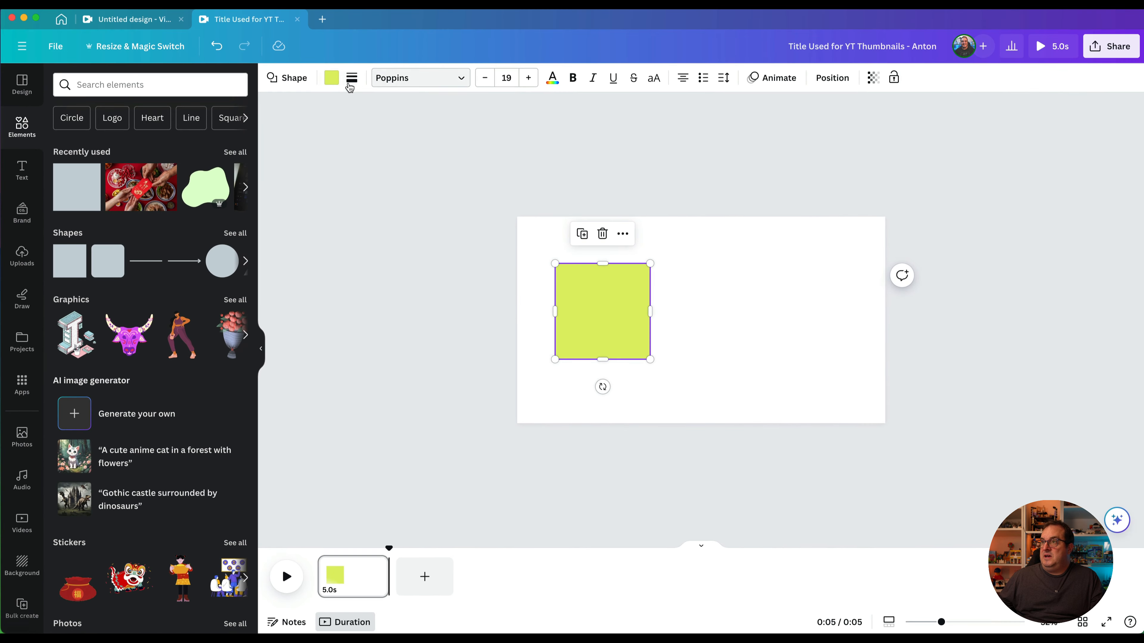
# Fill the square with the navy blue brand colour and deselect it
pyautogui.click(331, 78)
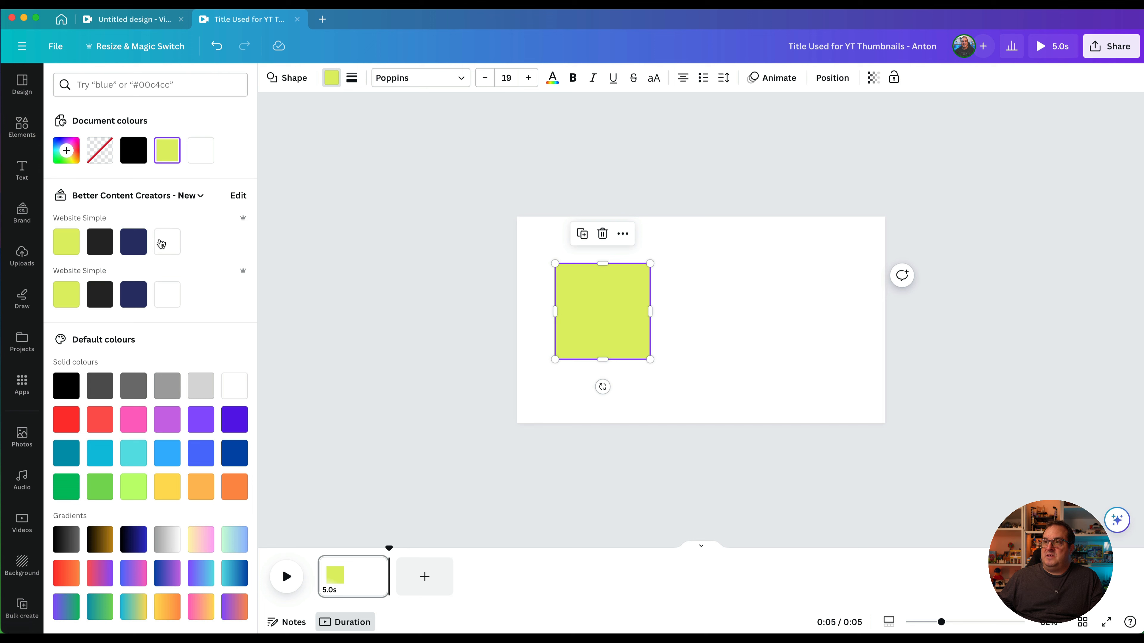
pyautogui.click(133, 241)
pyautogui.press('Escape')
pyautogui.click(420, 322)
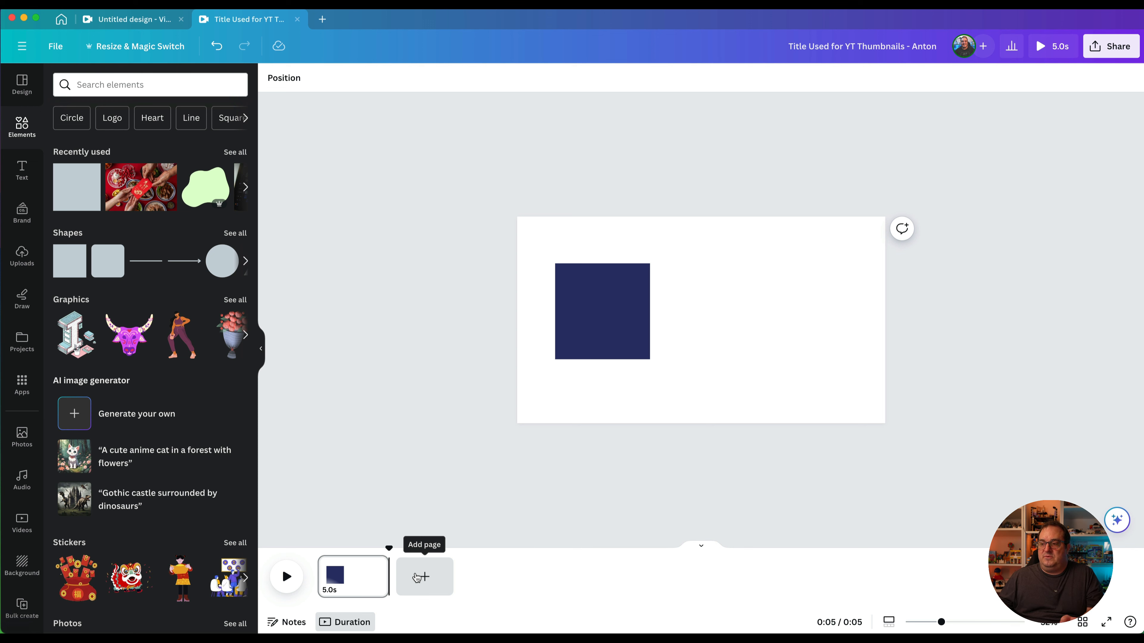
# Duplicate the page and, on the copy, shrink the navy square to about half size and place it near the page's lower-left corner
pyautogui.click(356, 585)
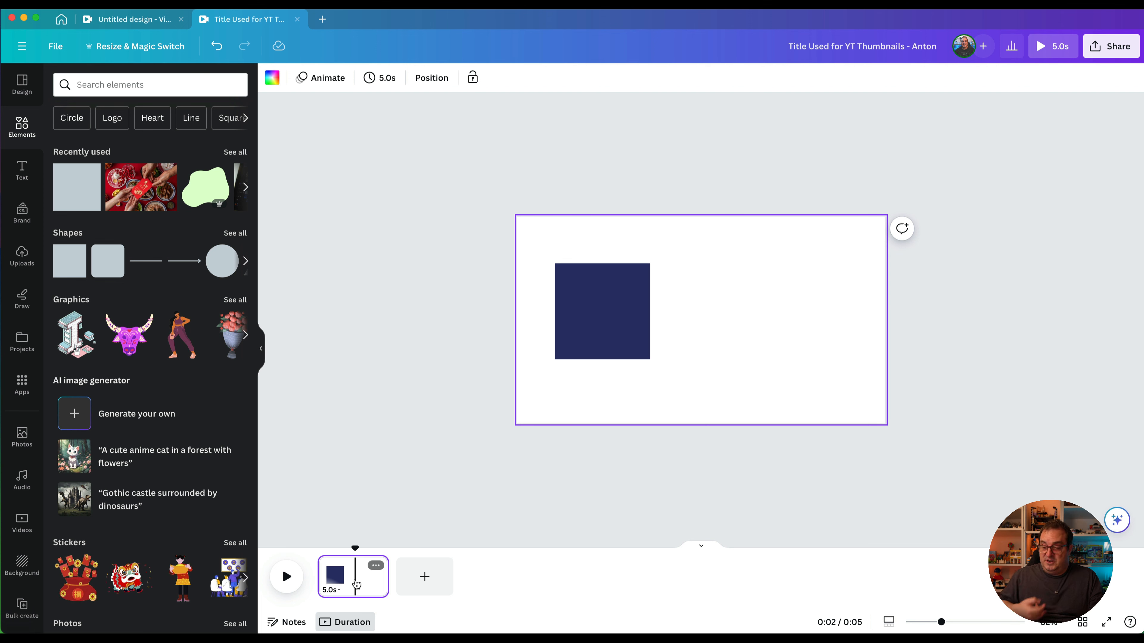
pyautogui.press('super+d')
pyautogui.click(429, 579)
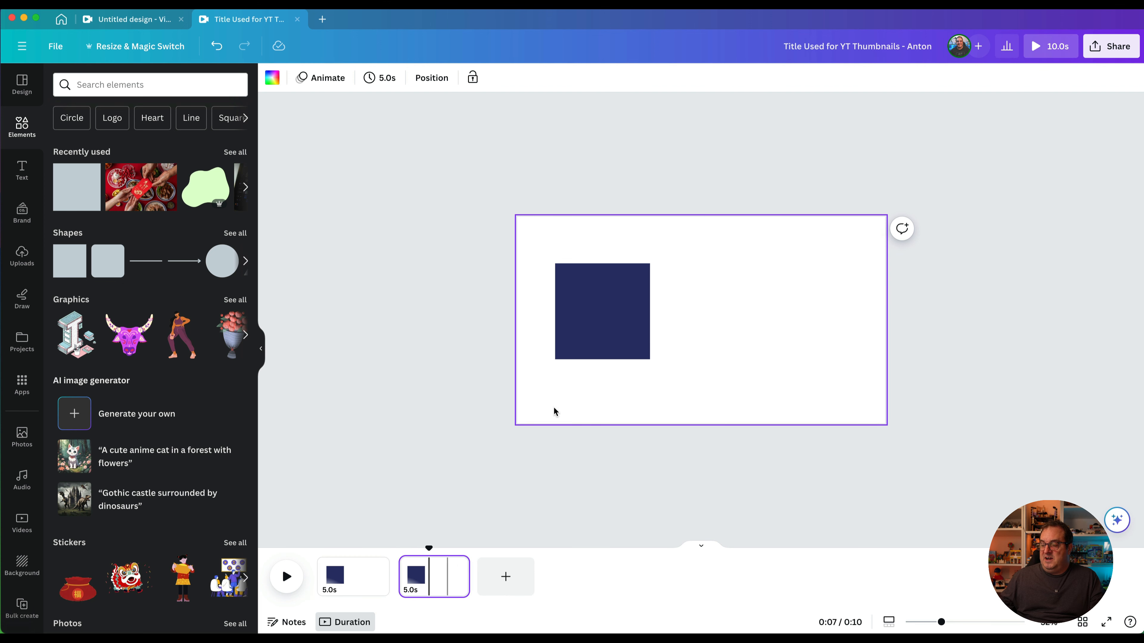
pyautogui.click(588, 328)
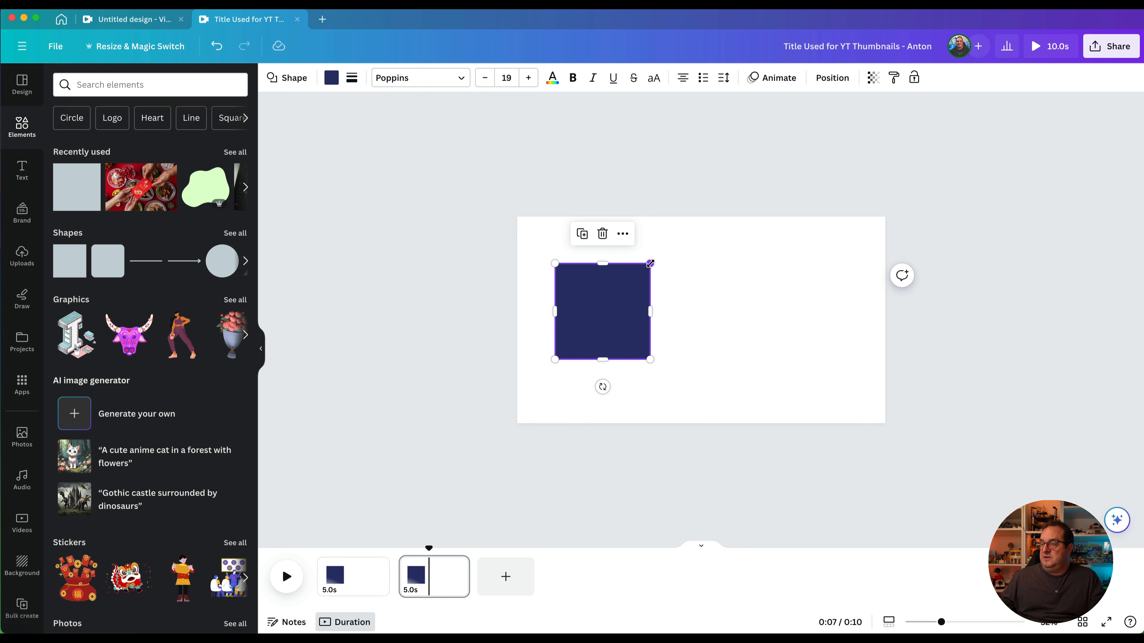
pyautogui.moveTo(647, 266); pyautogui.dragTo(567, 382)
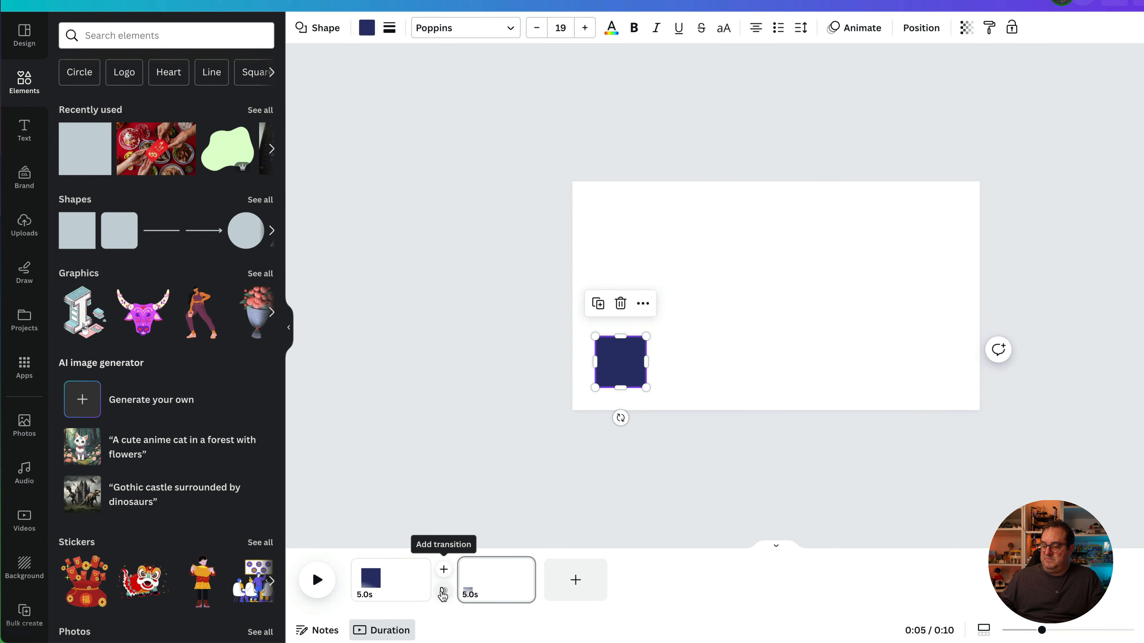
# Apply the Match & Move transition between the two square pages and play the result
pyautogui.click(442, 592)
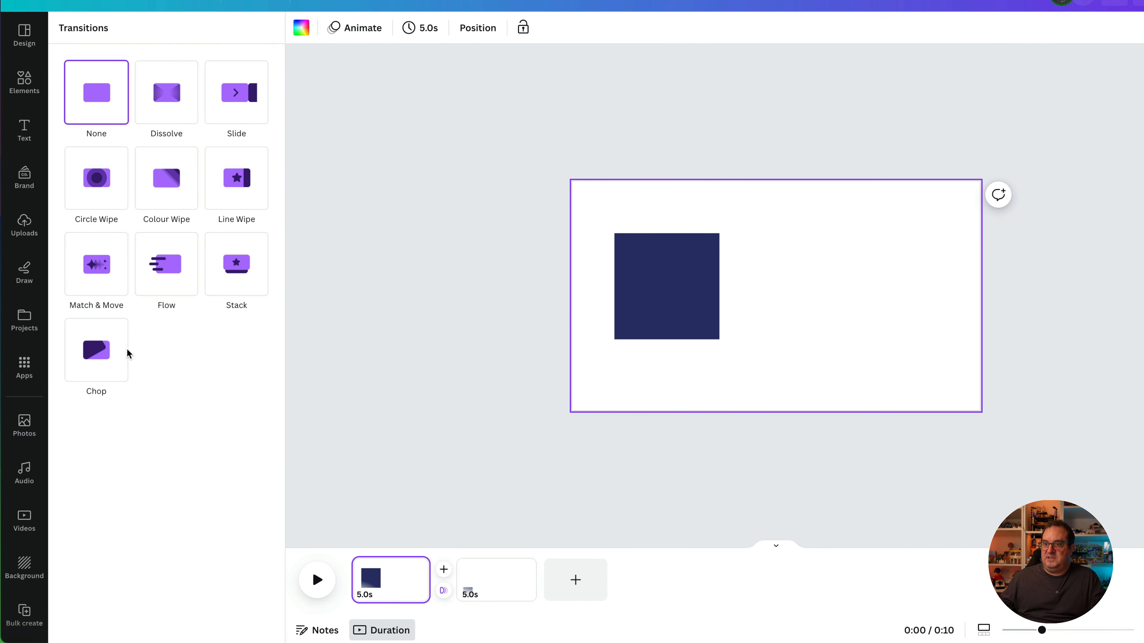
pyautogui.click(93, 270)
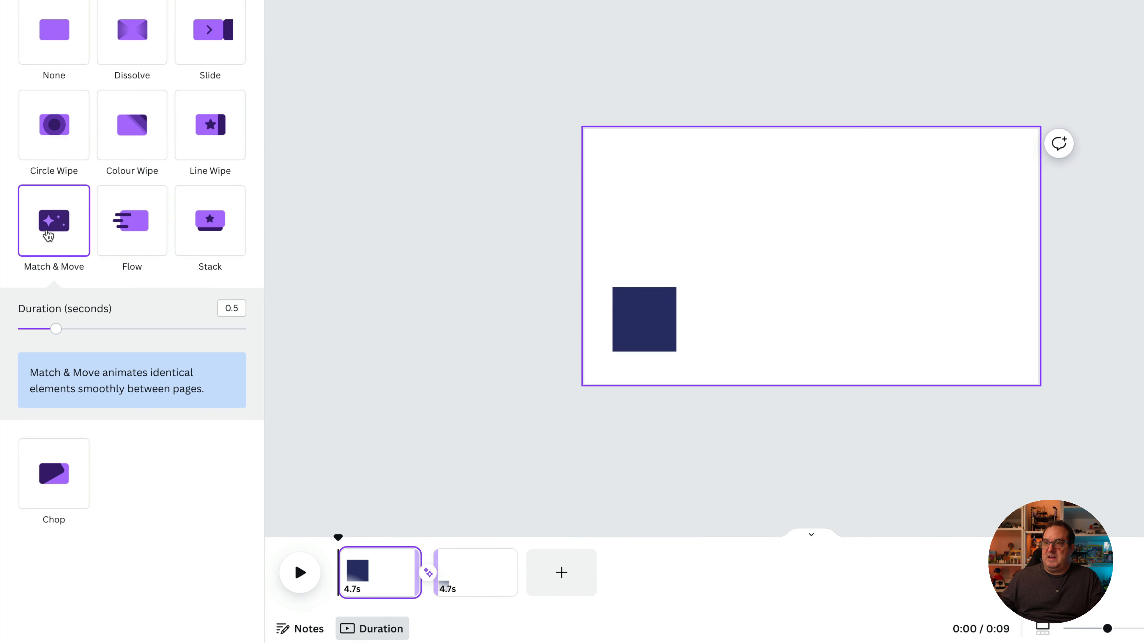
pyautogui.press('space')
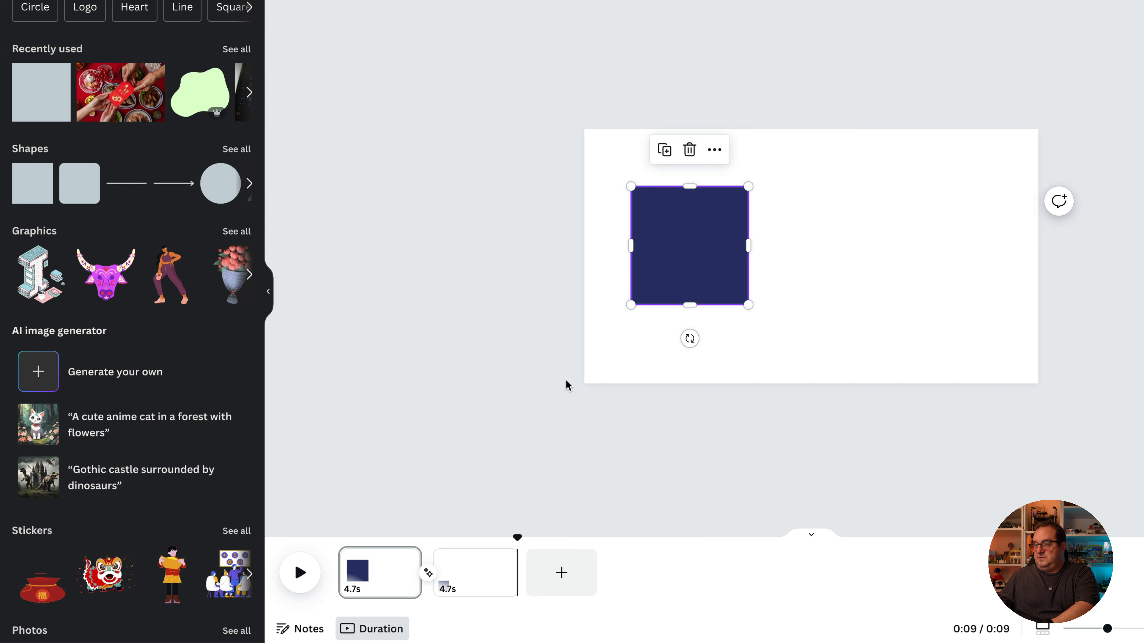
# Delete the navy square from both the first and the second page
pyautogui.press('Delete')
pyautogui.click(458, 582)
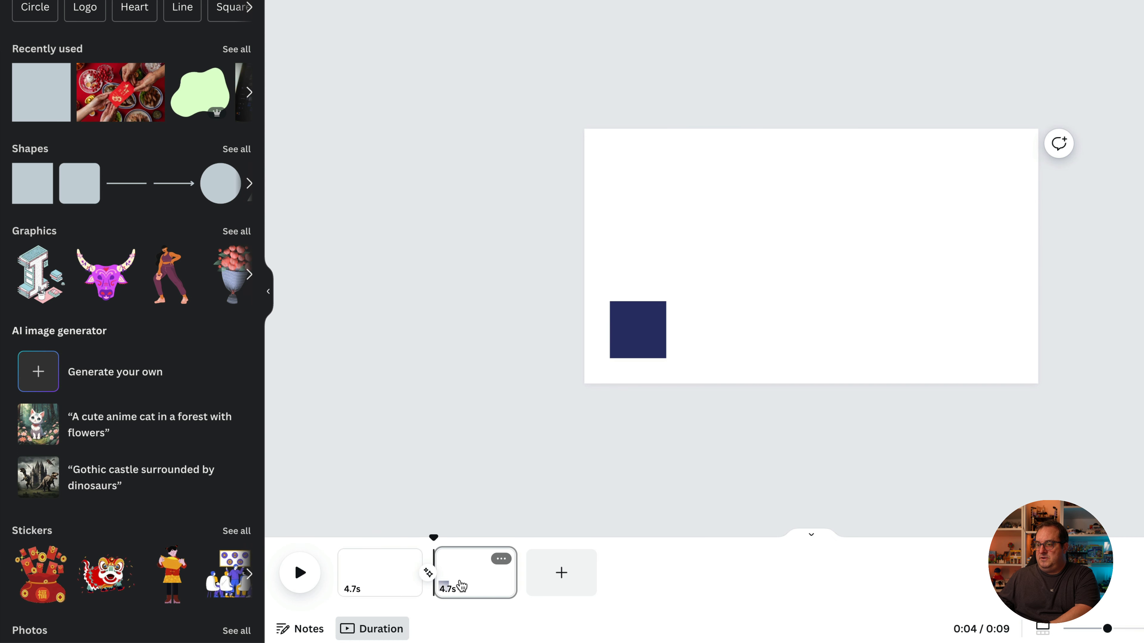
pyautogui.click(644, 331)
pyautogui.press('Delete')
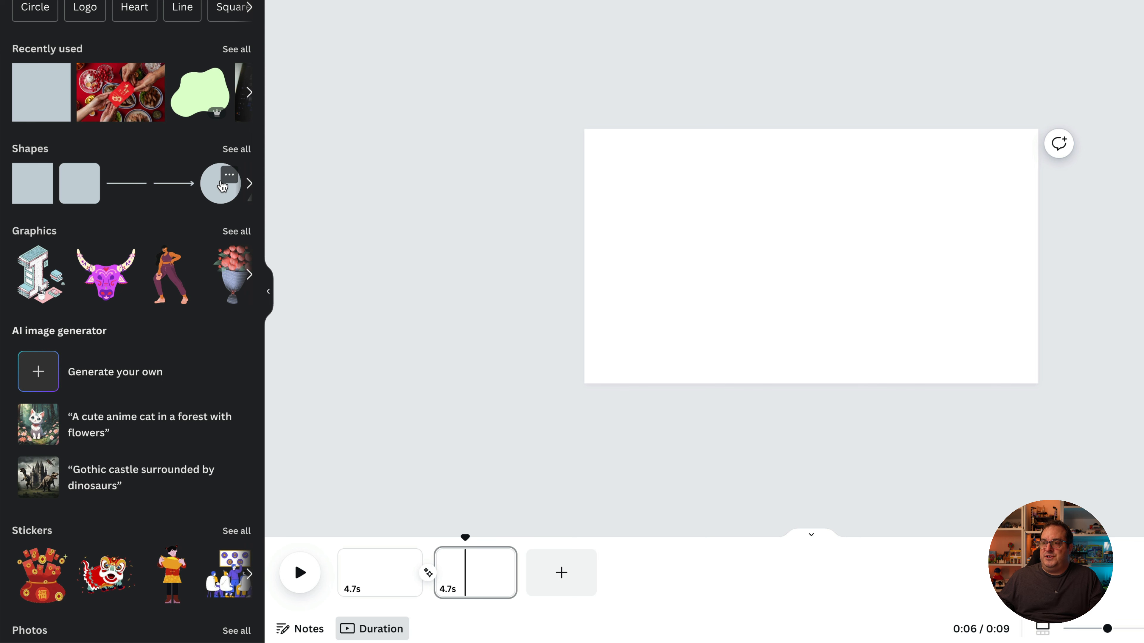
# Add a circle shape to the second page and select it
pyautogui.click(229, 175)
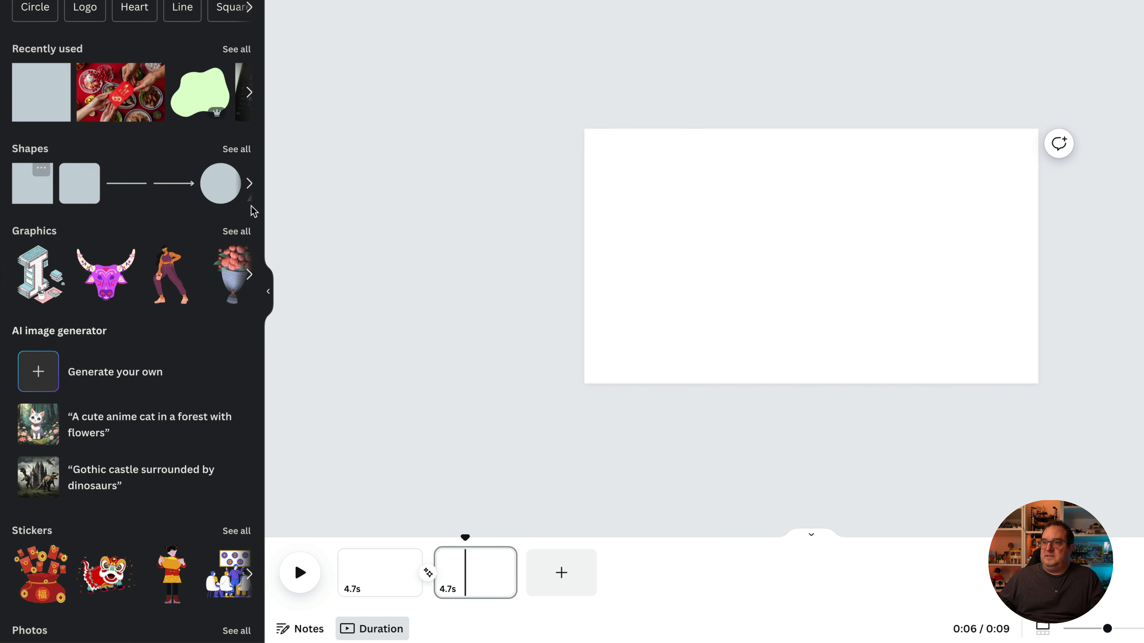
pyautogui.click(210, 192)
pyautogui.click(738, 252)
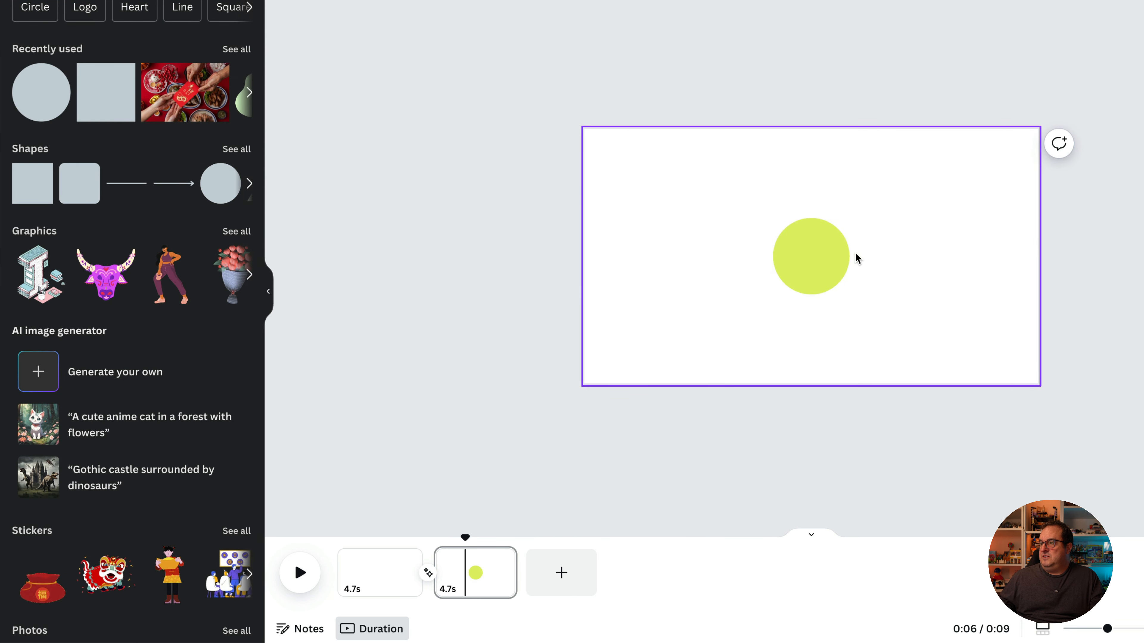
pyautogui.click(840, 262)
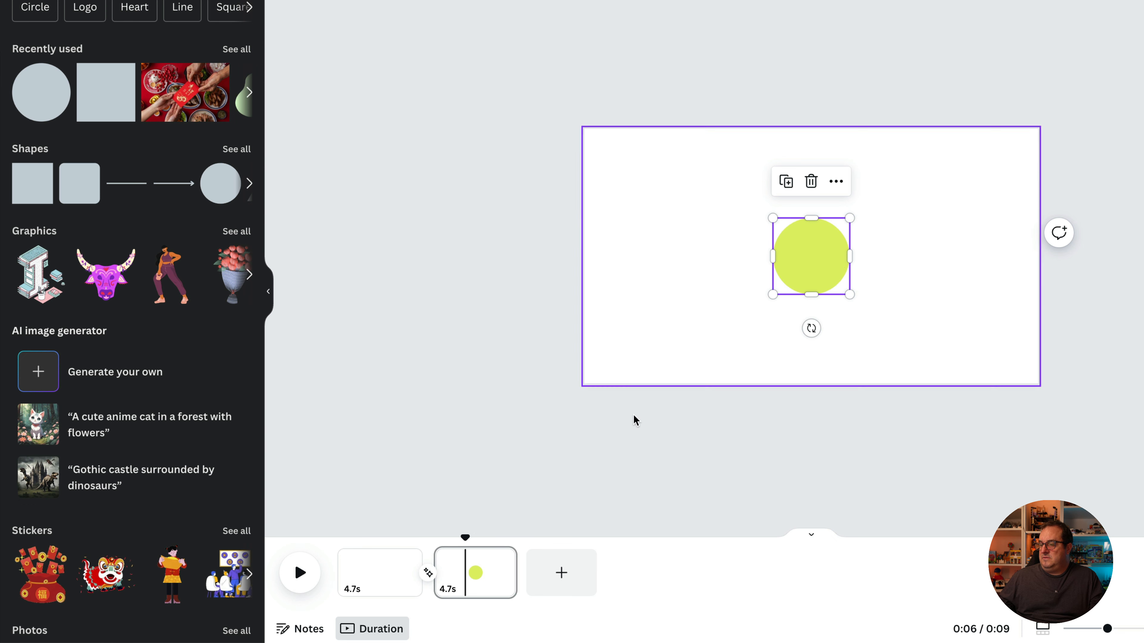
# Delete the empty first page and move the lime circle close to the remaining page's left edge, keeping it vertically centred
pyautogui.click(468, 556)
pyautogui.click(367, 571)
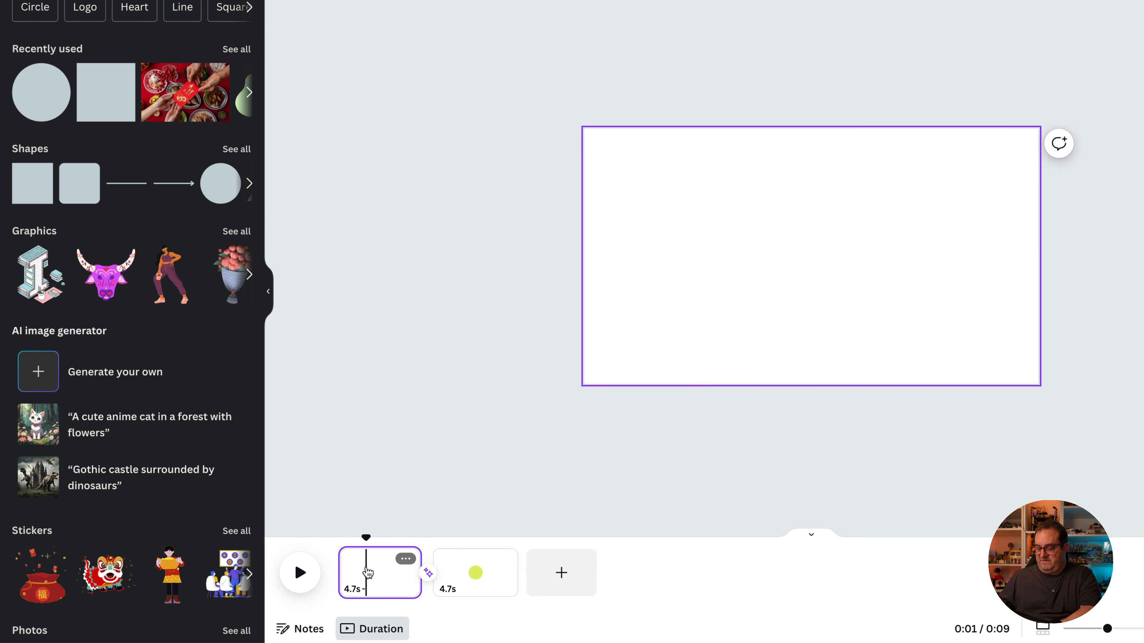
pyautogui.press('Delete')
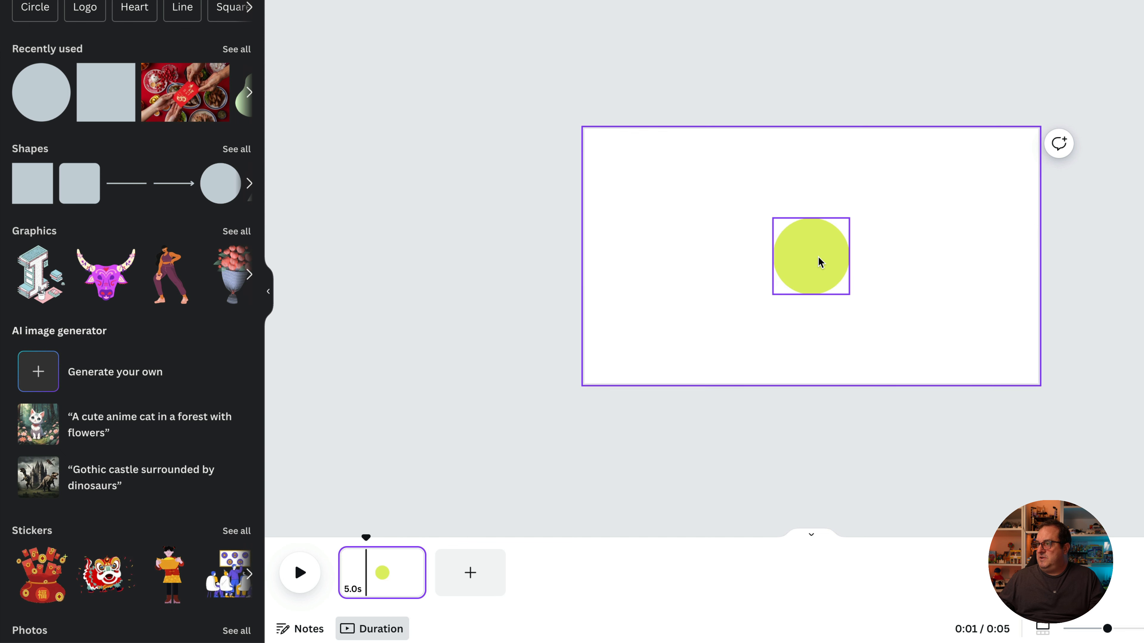
pyautogui.moveTo(820, 262); pyautogui.dragTo(642, 258)
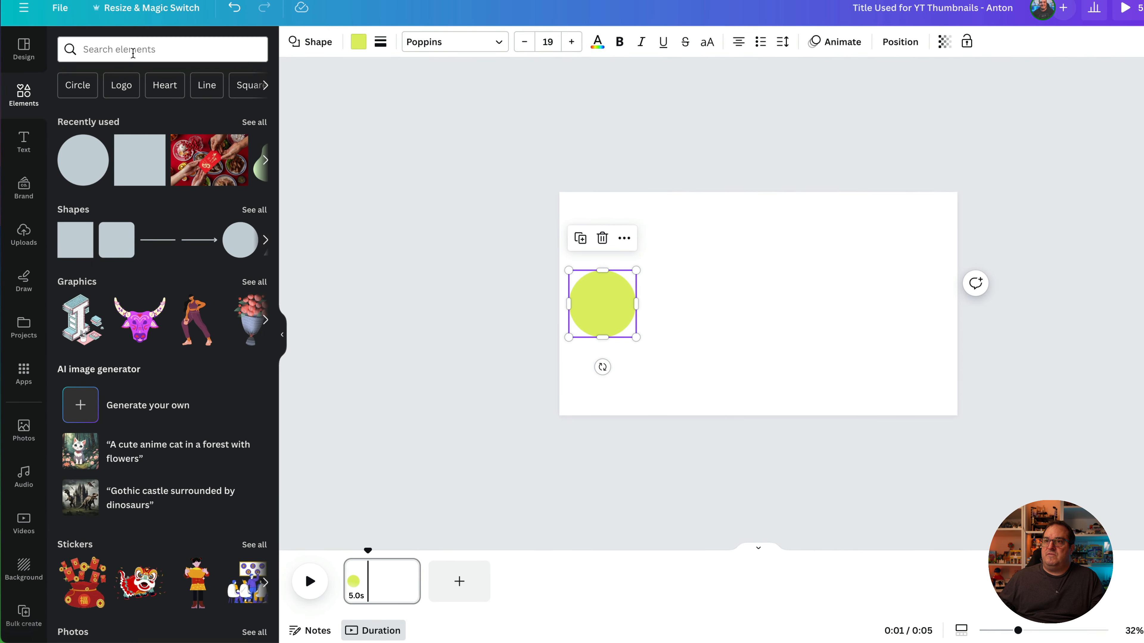
# Search the elements for "cross", add the thin X graphic and centre it over the lime circle
pyautogui.click(133, 50)
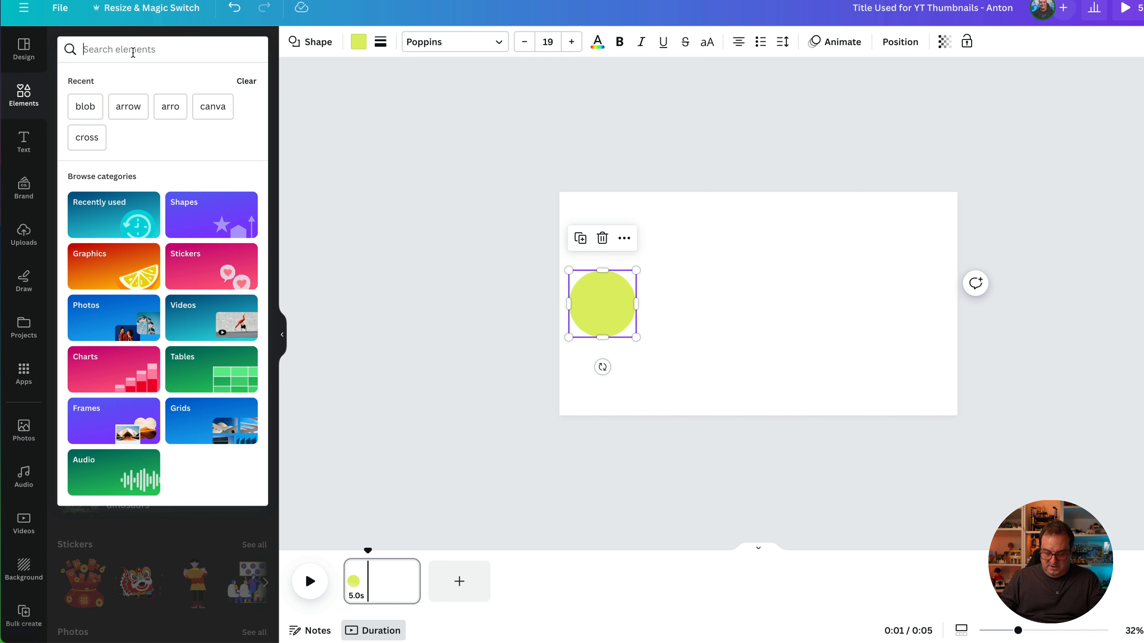
pyautogui.write('cross')
pyautogui.press('Return')
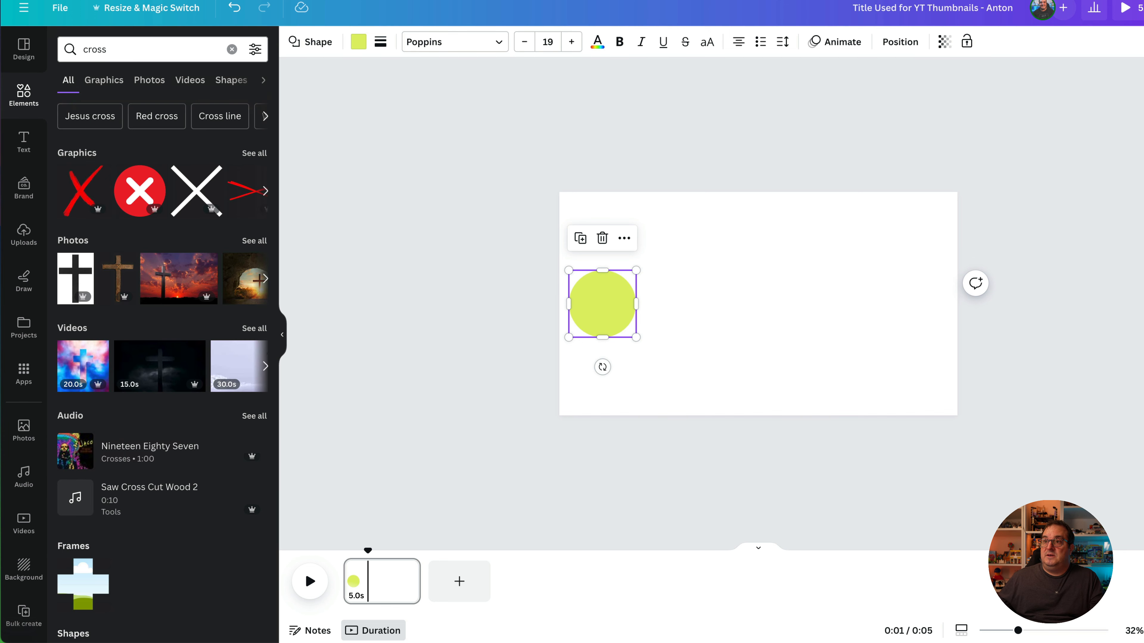
pyautogui.click(205, 185)
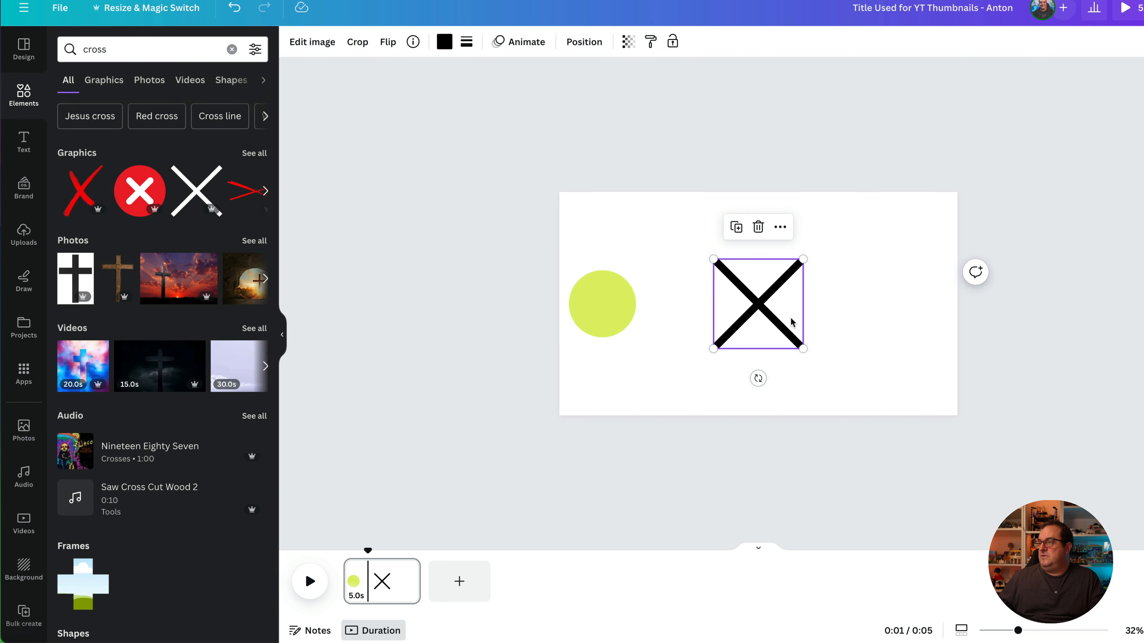
pyautogui.moveTo(742, 307); pyautogui.dragTo(615, 308)
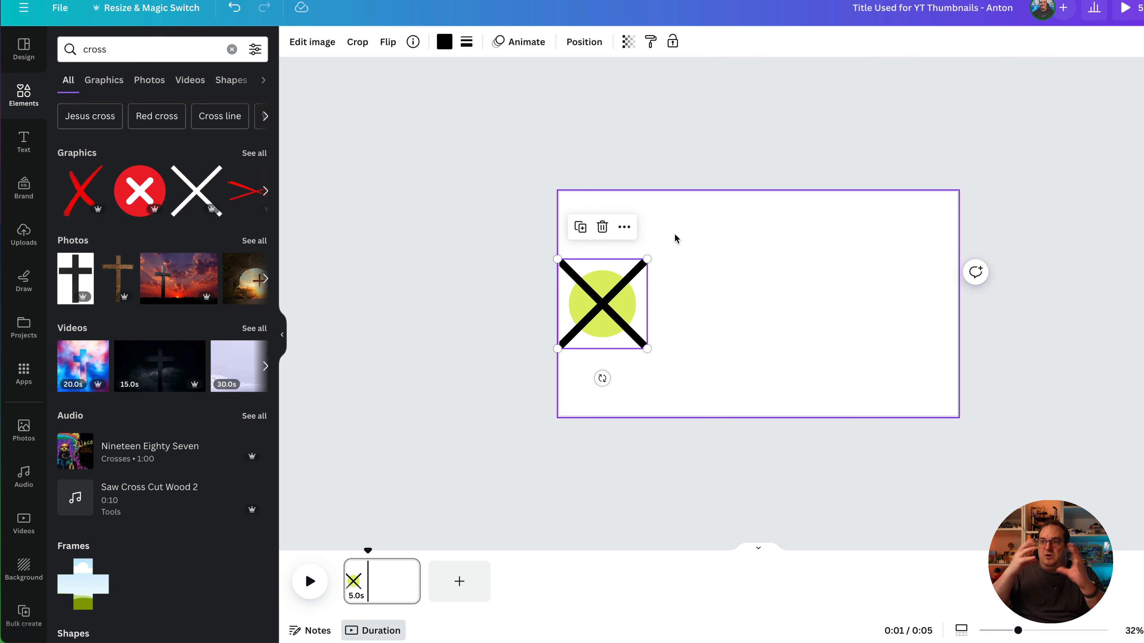
# Group the cross with the circle and move the group left until half of it lies off the page
pyautogui.moveTo(675, 238); pyautogui.dragTo(529, 373)
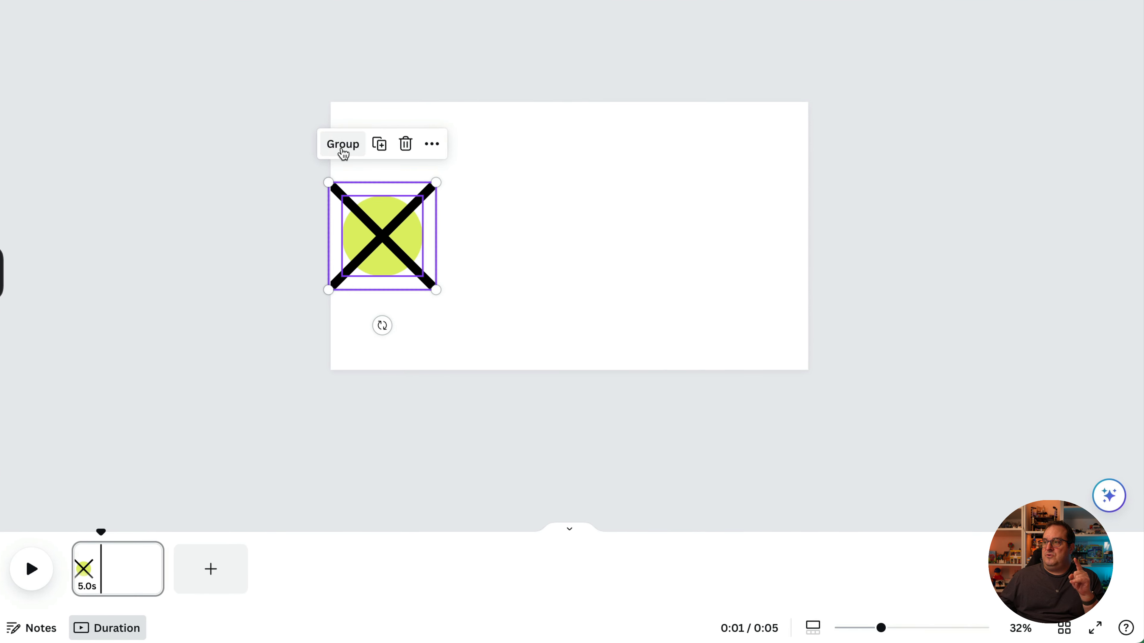
pyautogui.click(343, 145)
pyautogui.moveTo(401, 236); pyautogui.dragTo(349, 237)
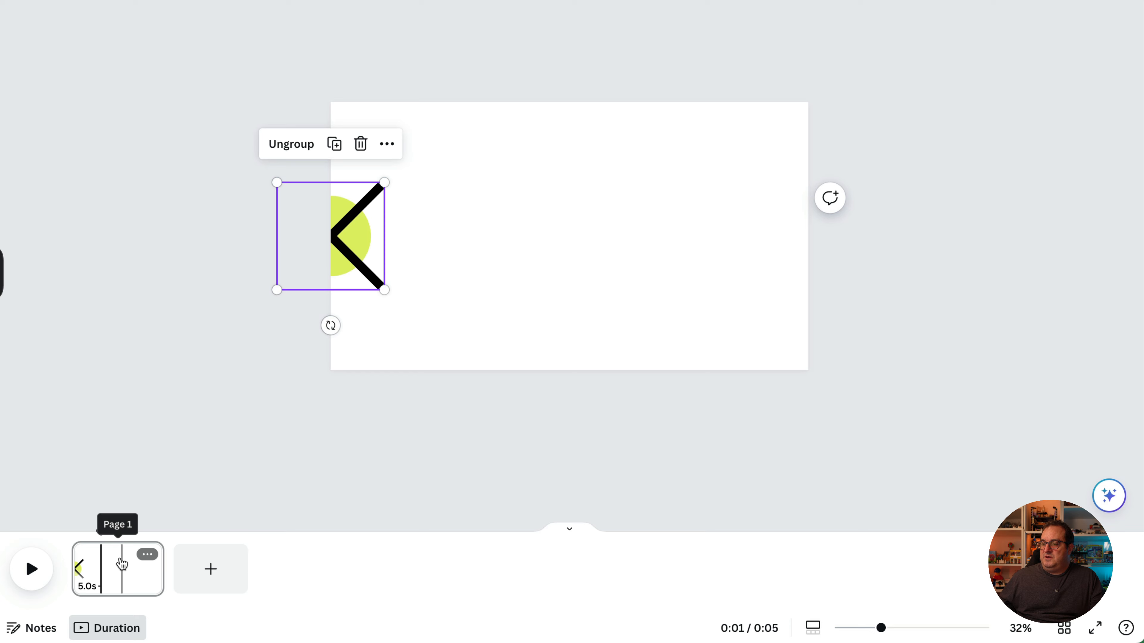
# Duplicate the page and rotate the cross-and-circle group on the copy a quarter turn clockwise
pyautogui.click(115, 571)
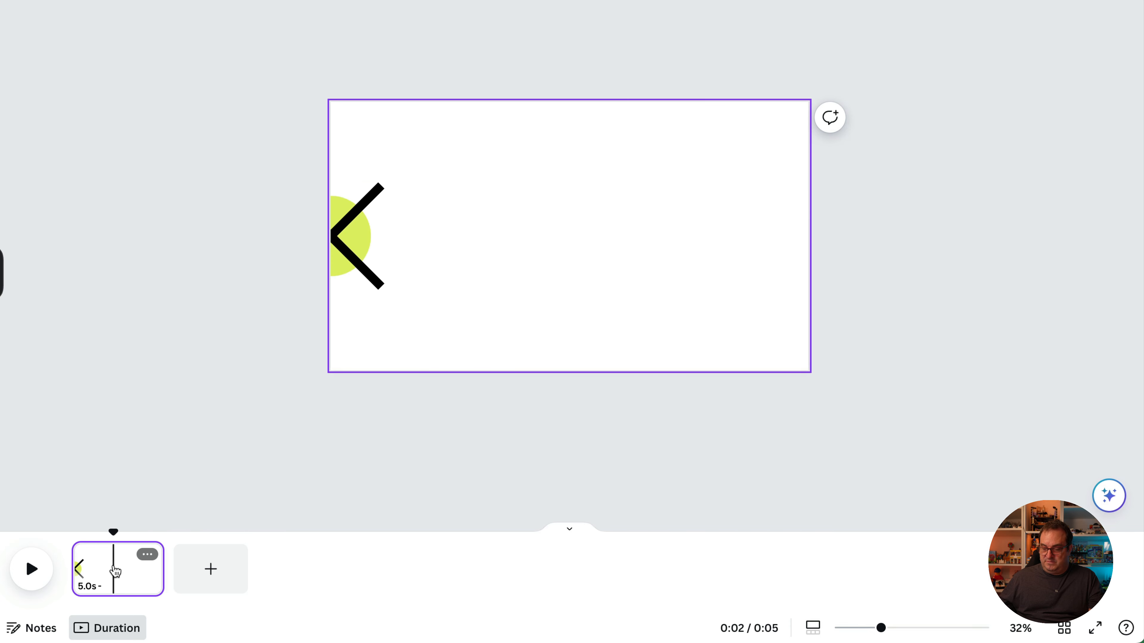
pyautogui.hotkey('ctrl', 'd')
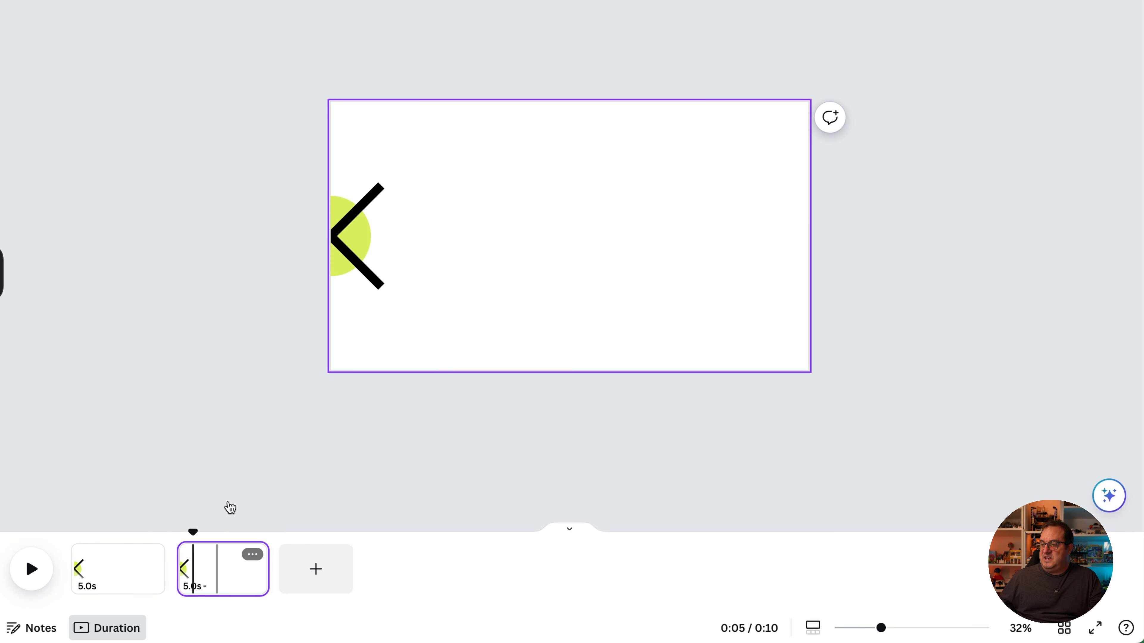
pyautogui.click(367, 245)
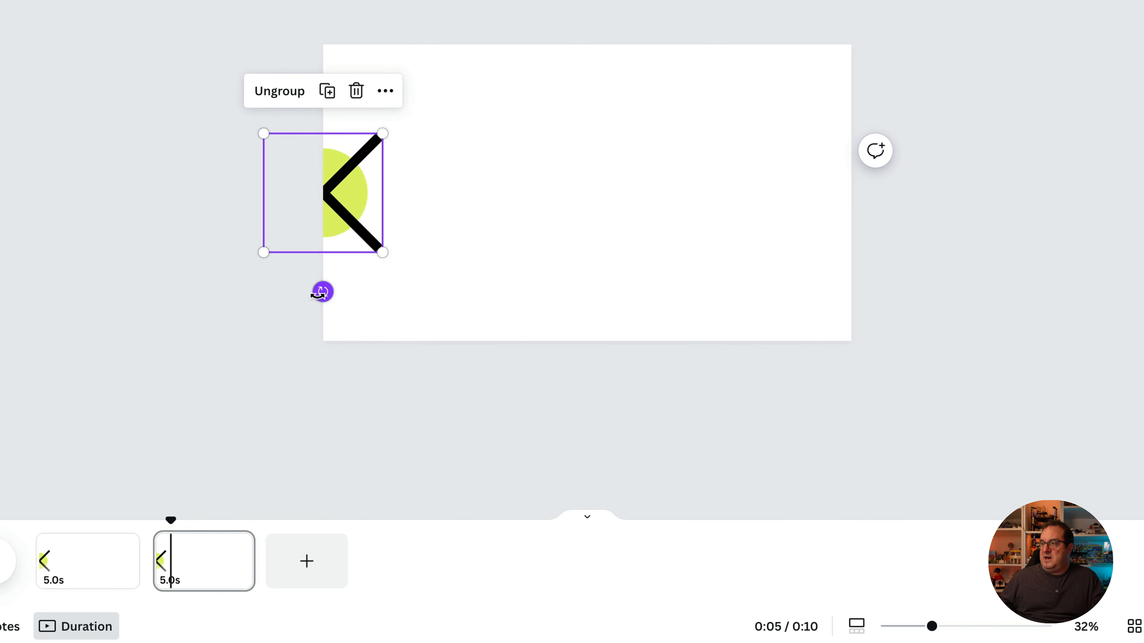
pyautogui.moveTo(322, 292); pyautogui.dragTo(210, 190)
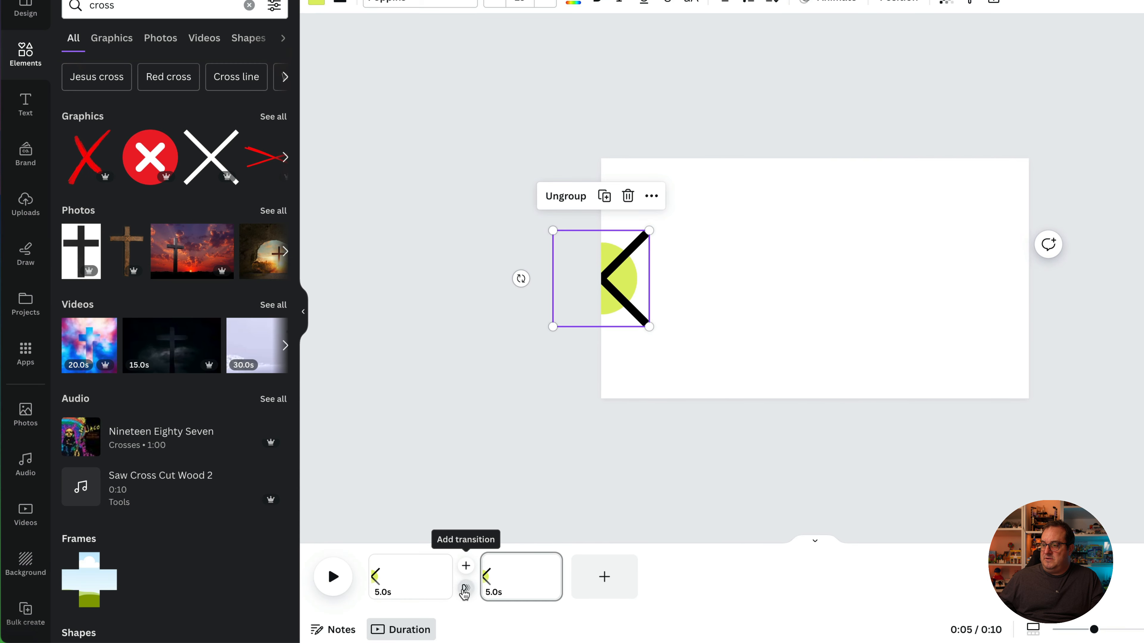
# Apply the Match & Move transition between the two cross-and-circle pages and play the result
pyautogui.click(146, 575)
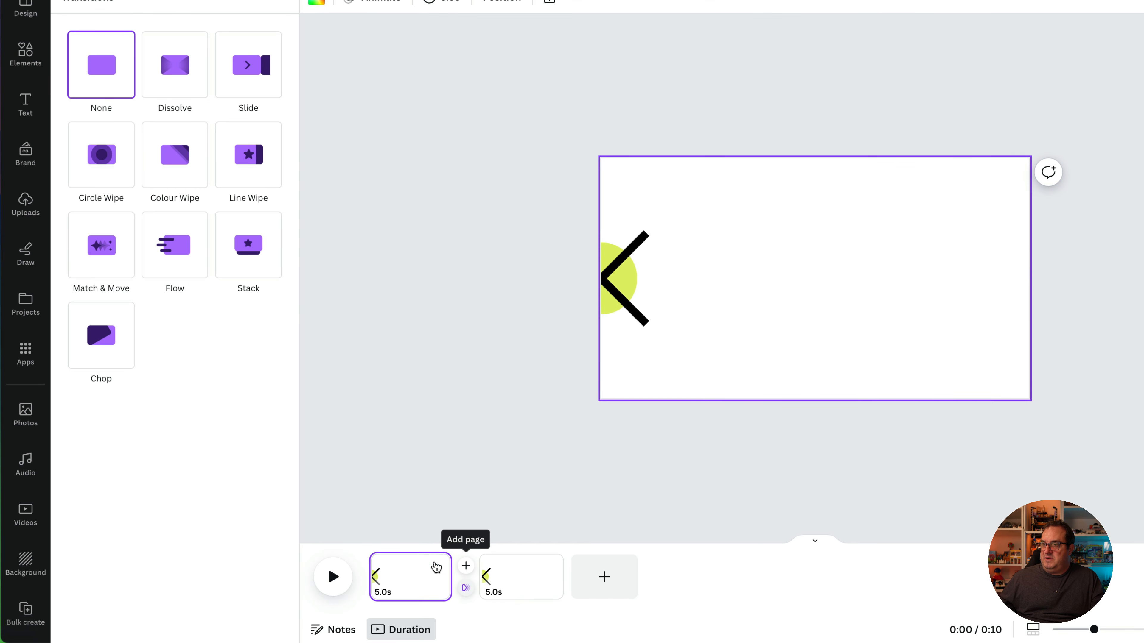
pyautogui.click(94, 268)
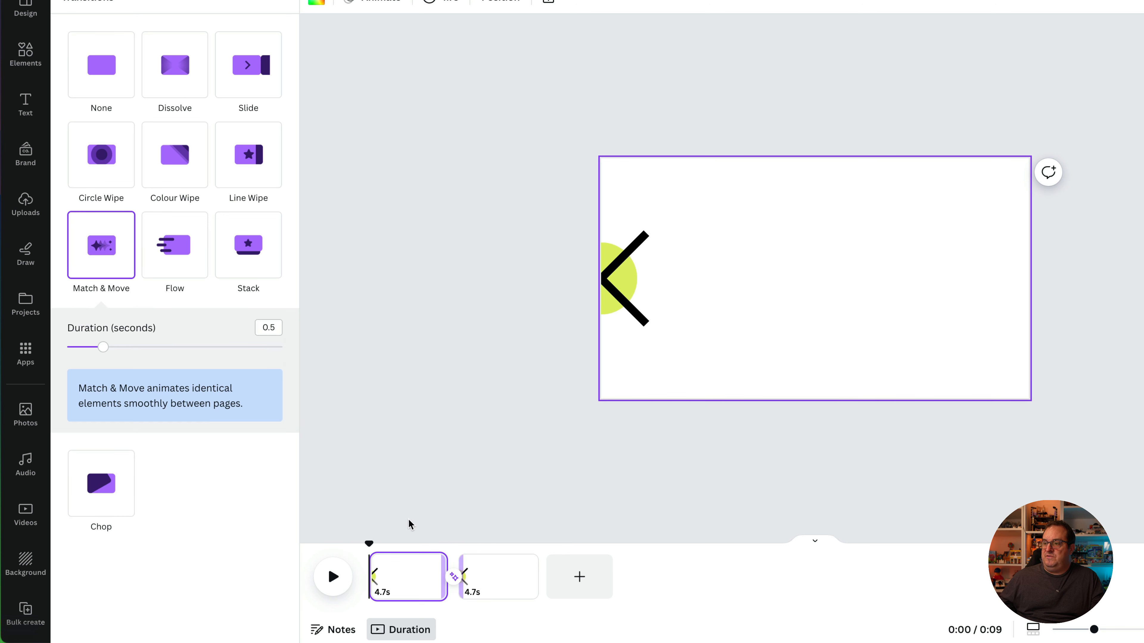
pyautogui.click(430, 546)
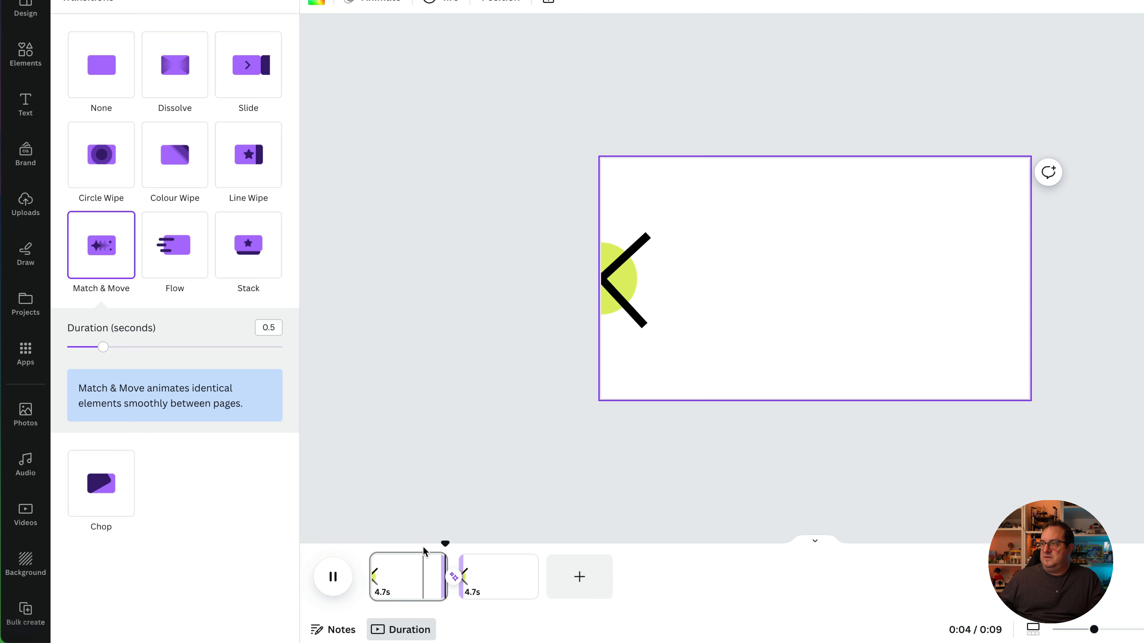
pyautogui.press('space')
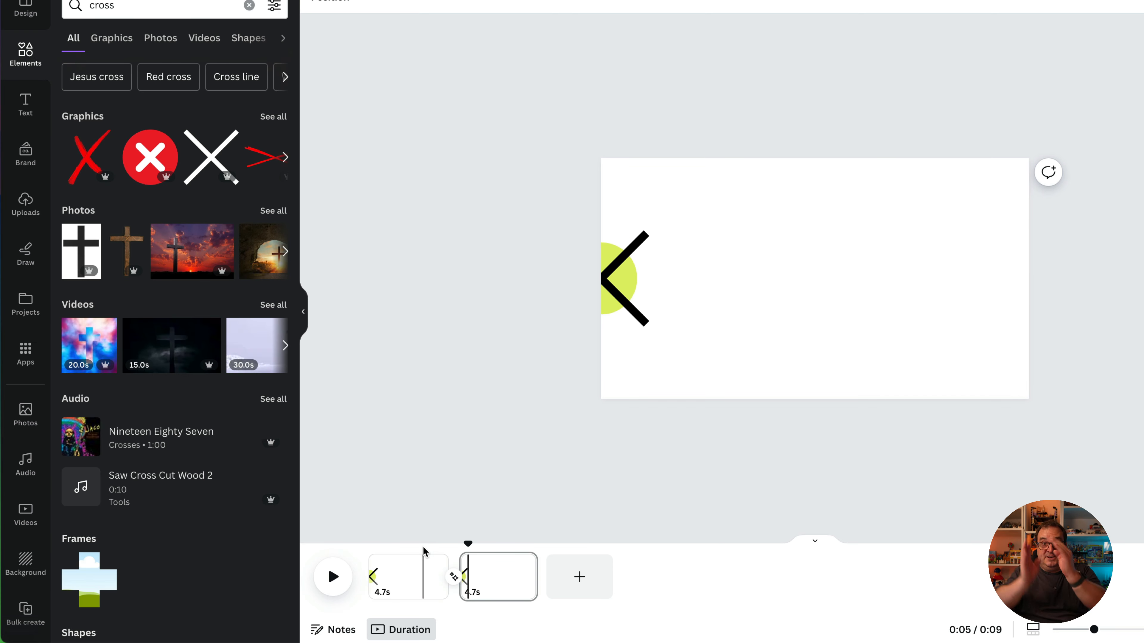
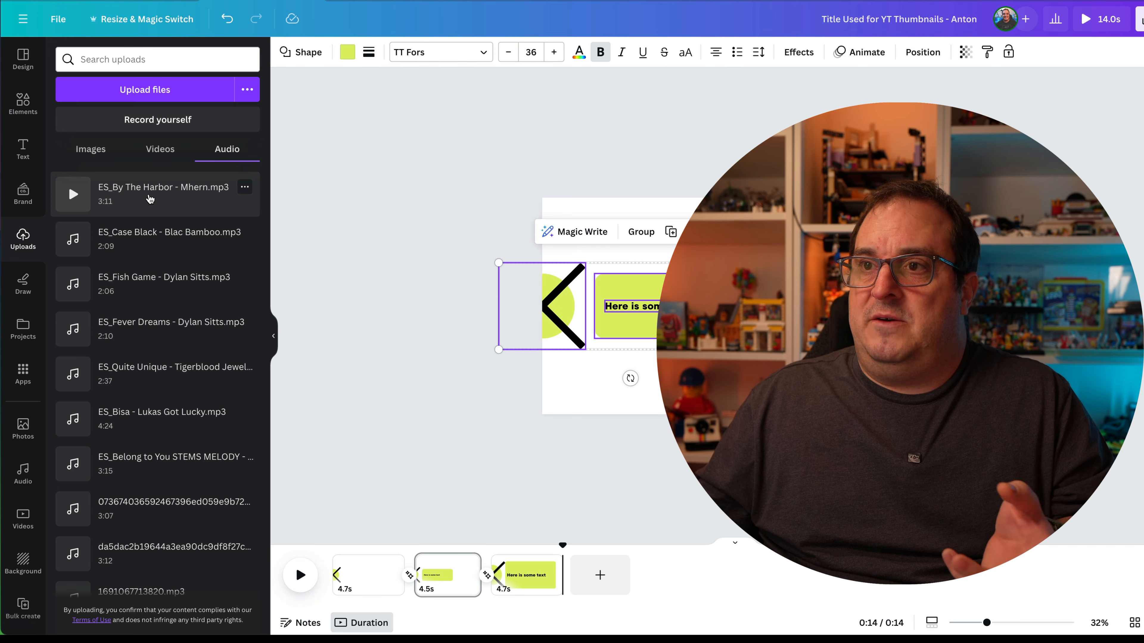
# Add the uploaded tracks ES_By The Harbor - Mhern.mp3 and ES_Case Black - Blac Bamboo.mp3, both starting at the beginning of the timeline
pyautogui.click(150, 199)
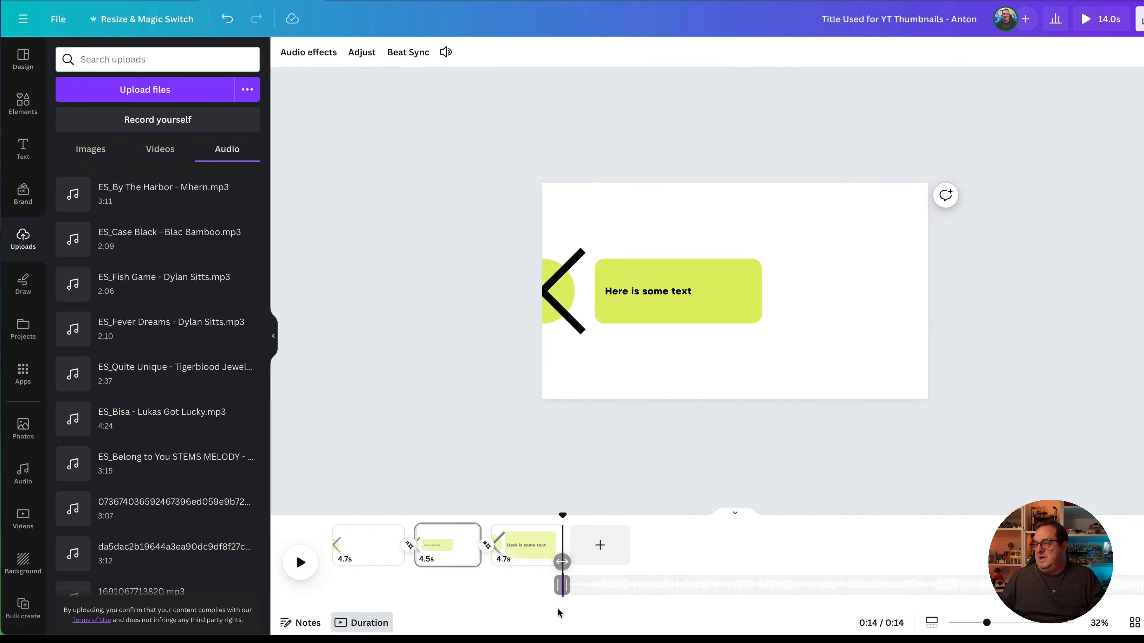
pyautogui.moveTo(557, 582); pyautogui.dragTo(333, 583)
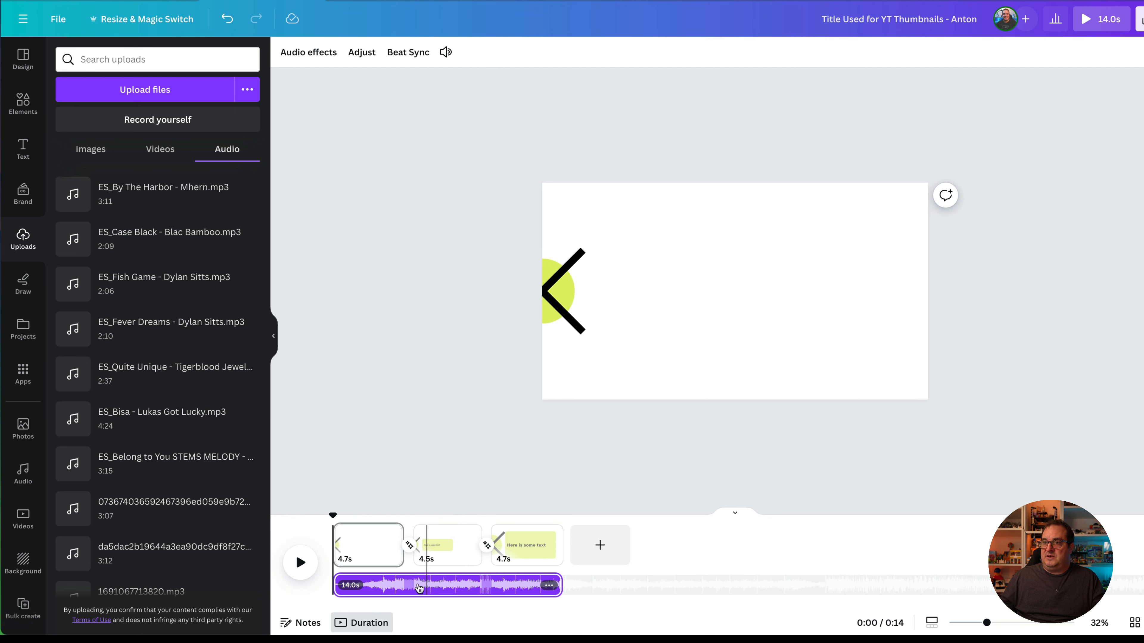
pyautogui.click(156, 244)
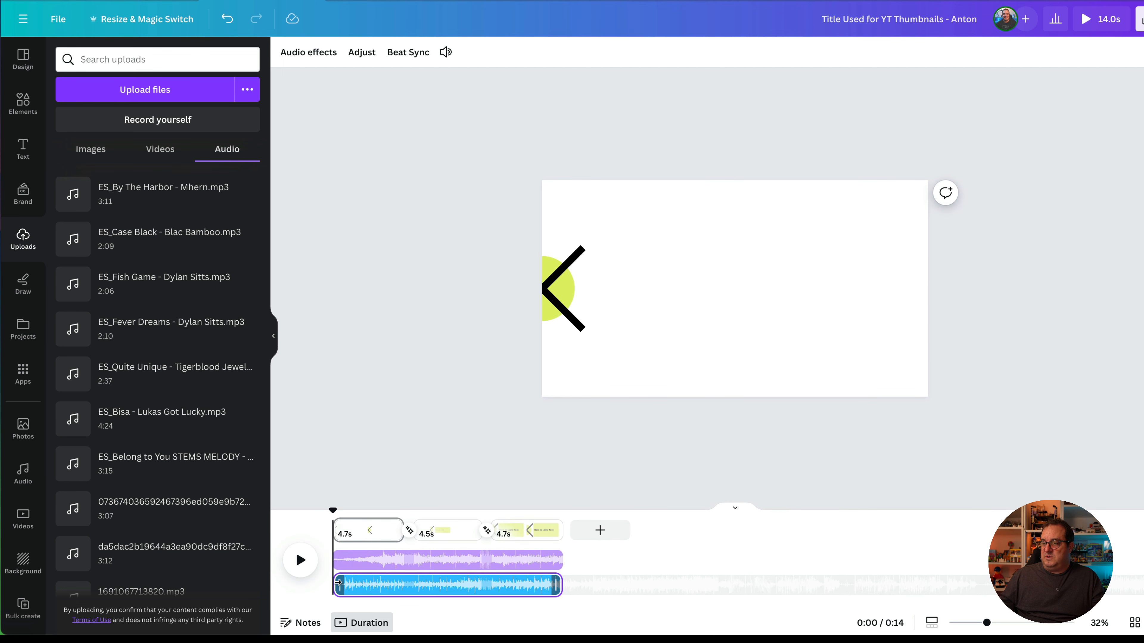
# Trim the second track to start with the second page and shorten the first track to 4.7 s, ending with the first page
pyautogui.moveTo(336, 585); pyautogui.dragTo(414, 585)
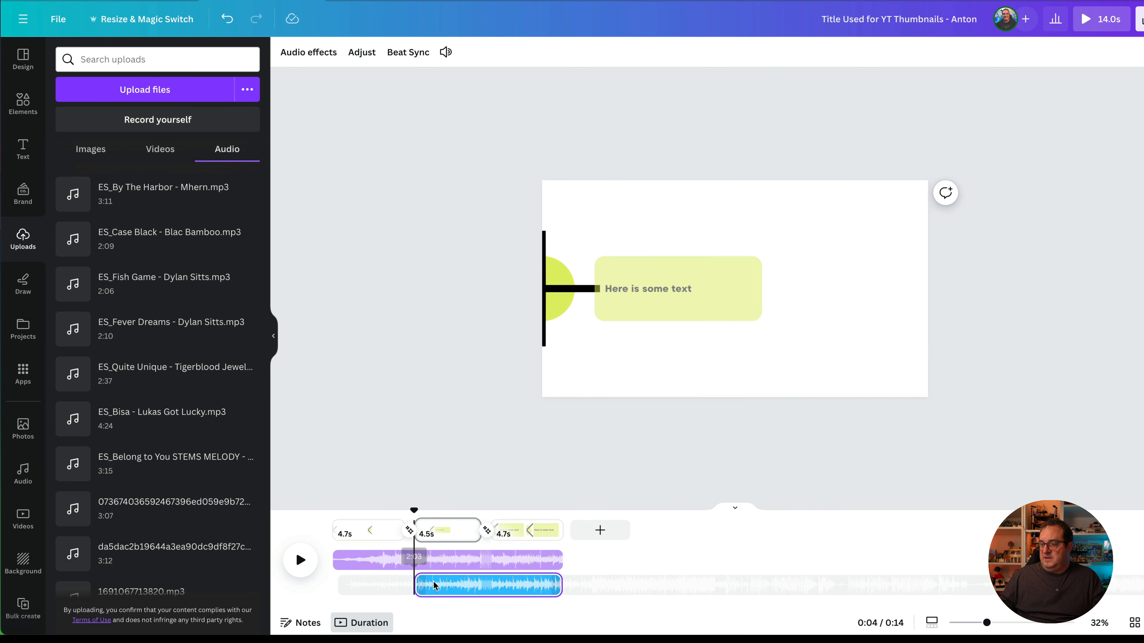
pyautogui.click(527, 567)
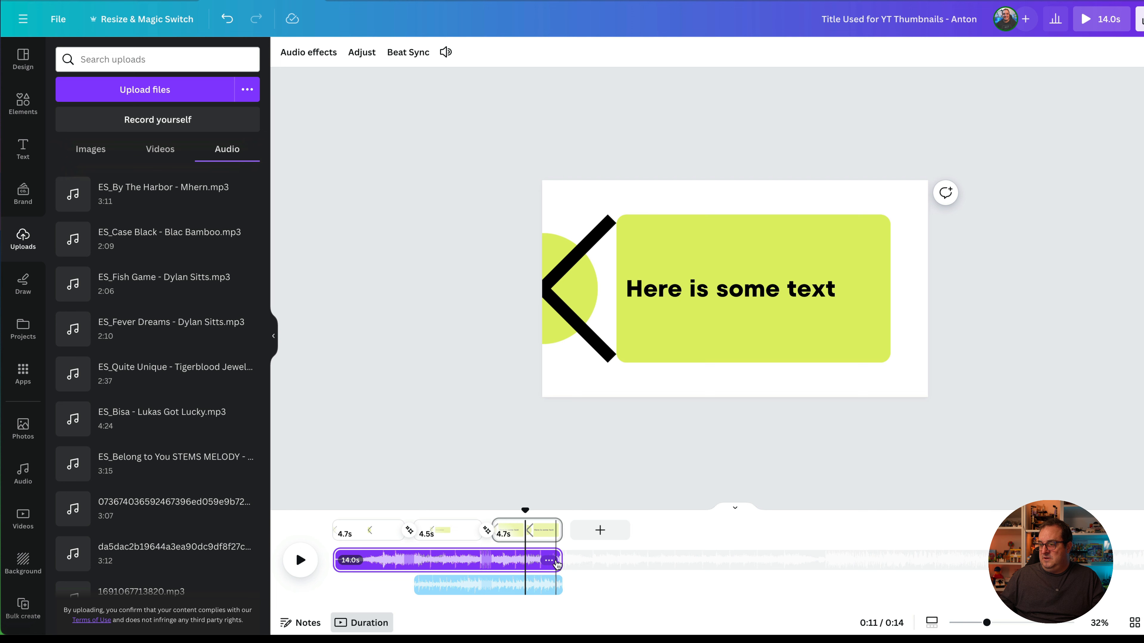
pyautogui.moveTo(559, 559); pyautogui.dragTo(404, 554)
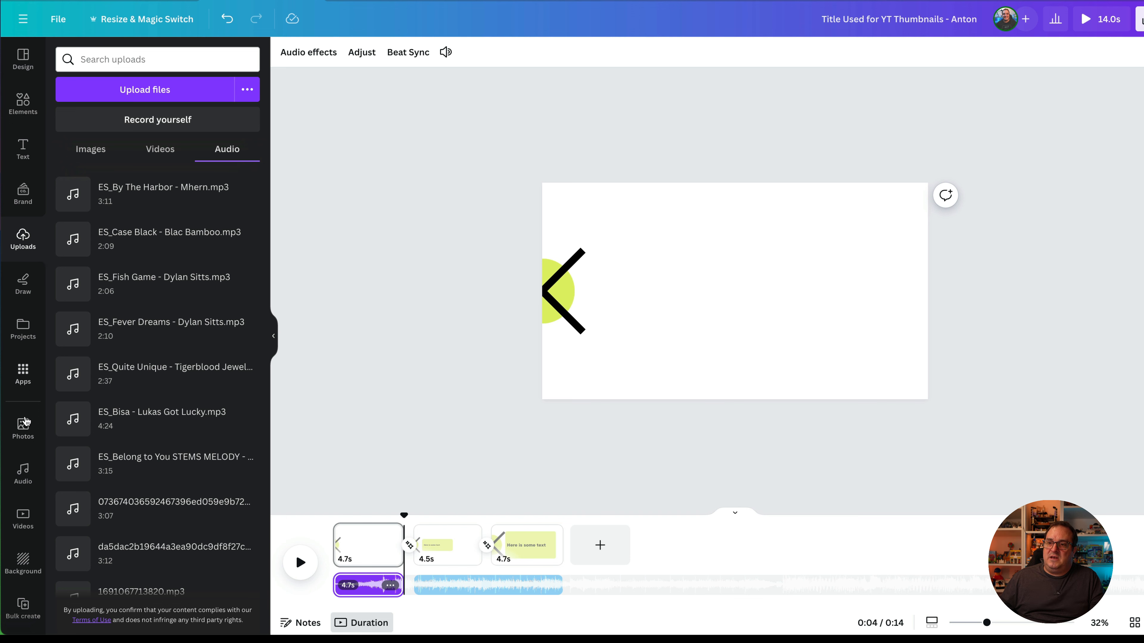
# Search the audio library for "swoosh", narrow it to Whoosh transition and add Whoosh Transition 1 at the end of the second page
pyautogui.click(23, 471)
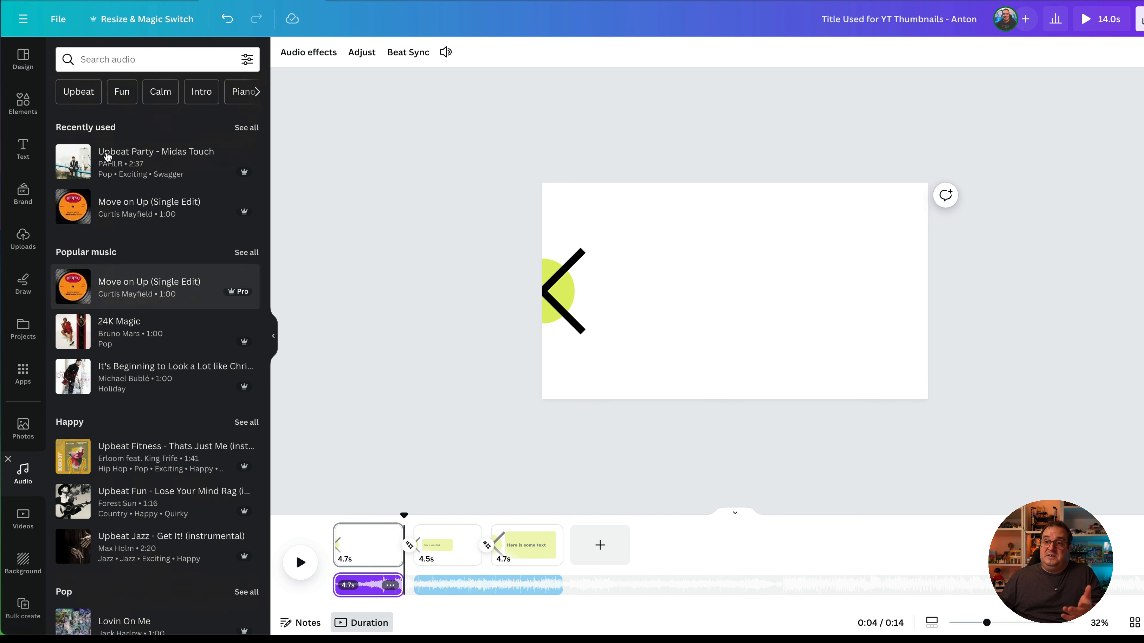
pyautogui.click(110, 60)
pyautogui.write('s')
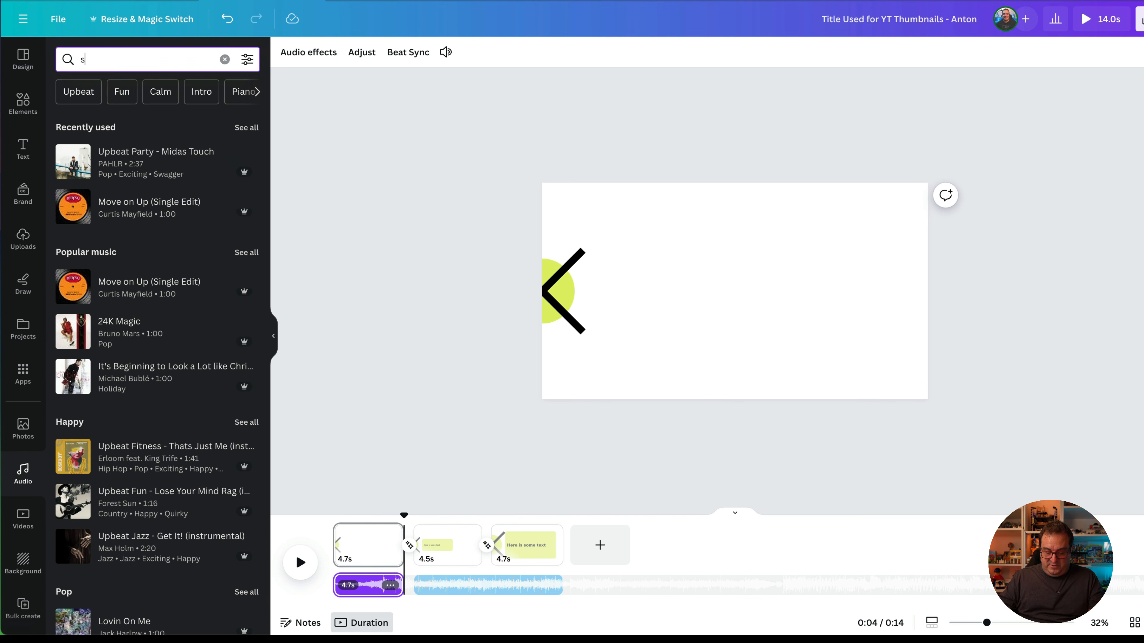
pyautogui.write('woosh')
pyautogui.press('Return')
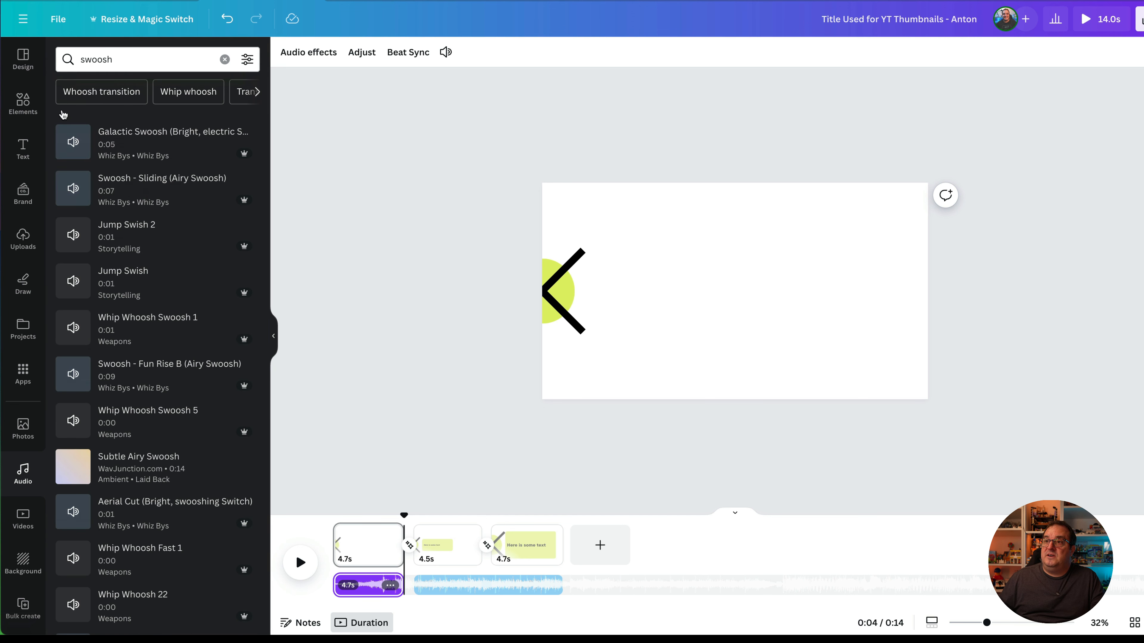
pyautogui.click(118, 98)
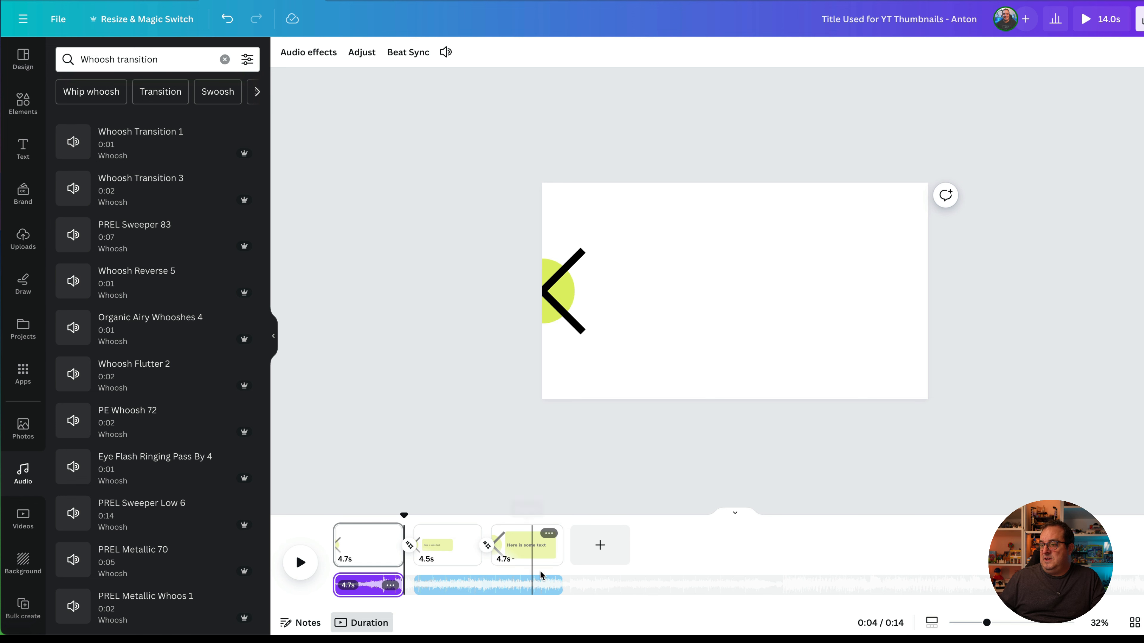
pyautogui.click(480, 520)
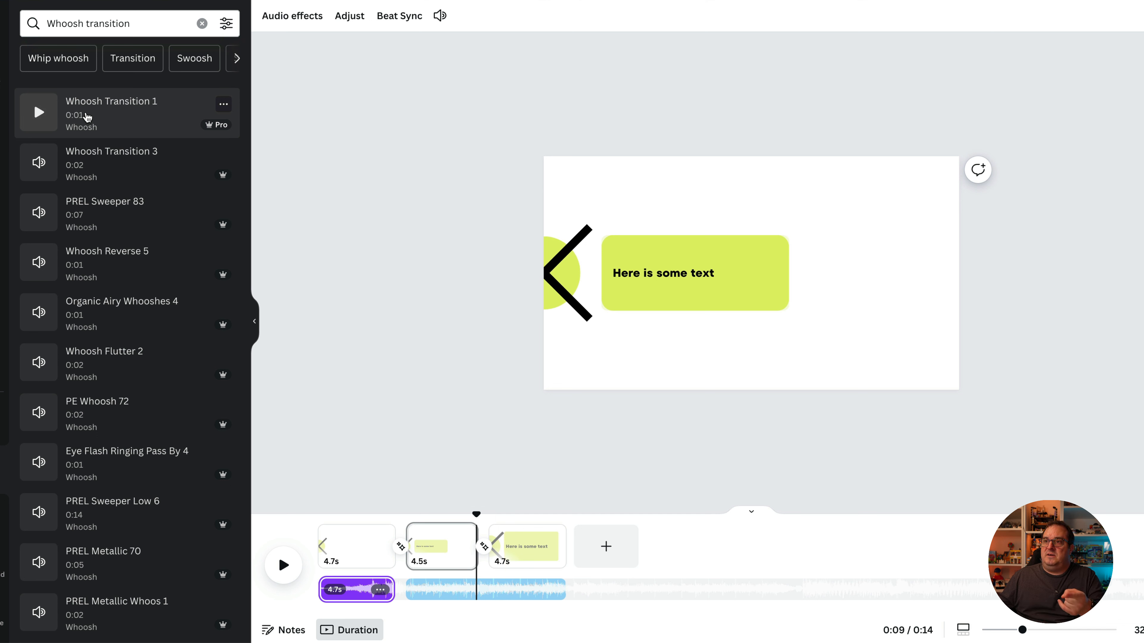
pyautogui.click(87, 116)
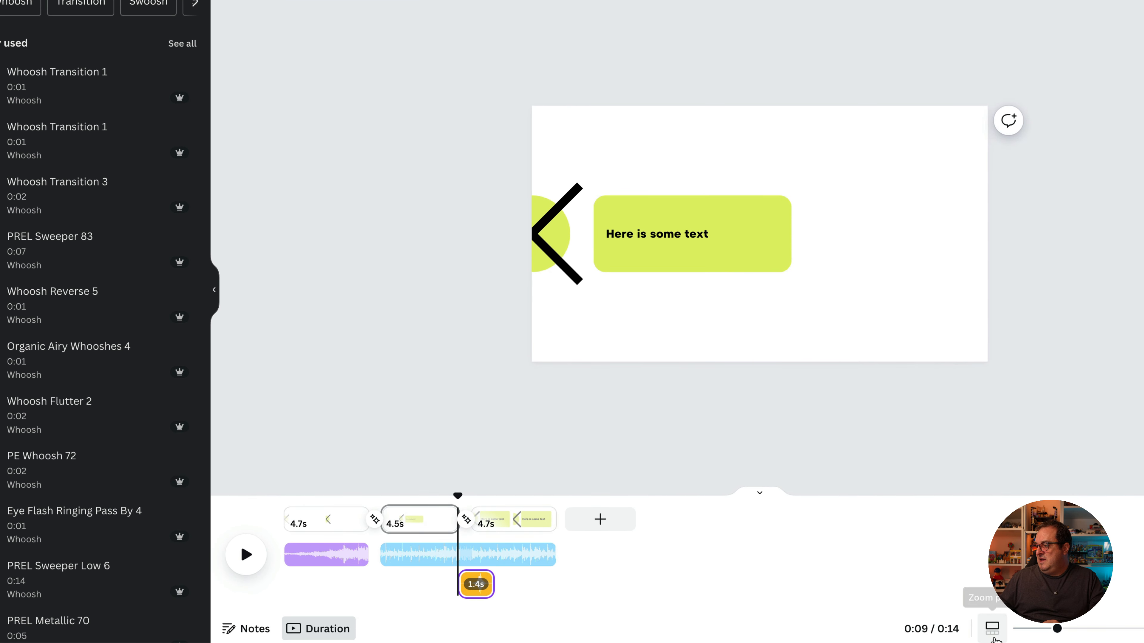
# Shift the whoosh sound slightly earlier so it spans the transition between the second and third pages, and play that part
pyautogui.click(994, 637)
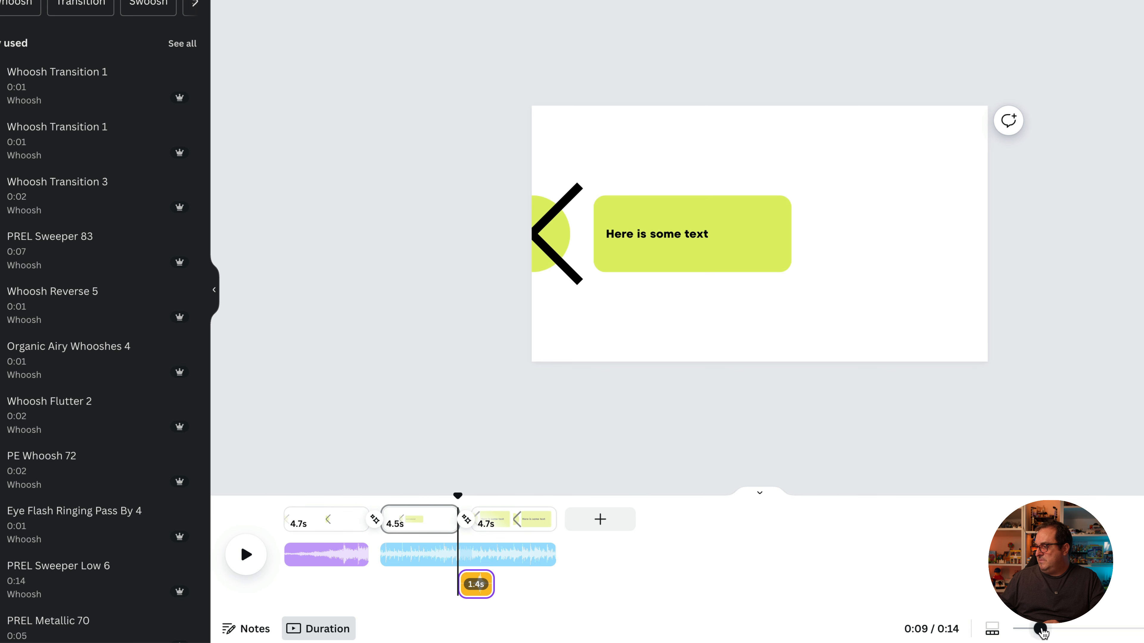
pyautogui.moveTo(1041, 632); pyautogui.dragTo(1079, 636)
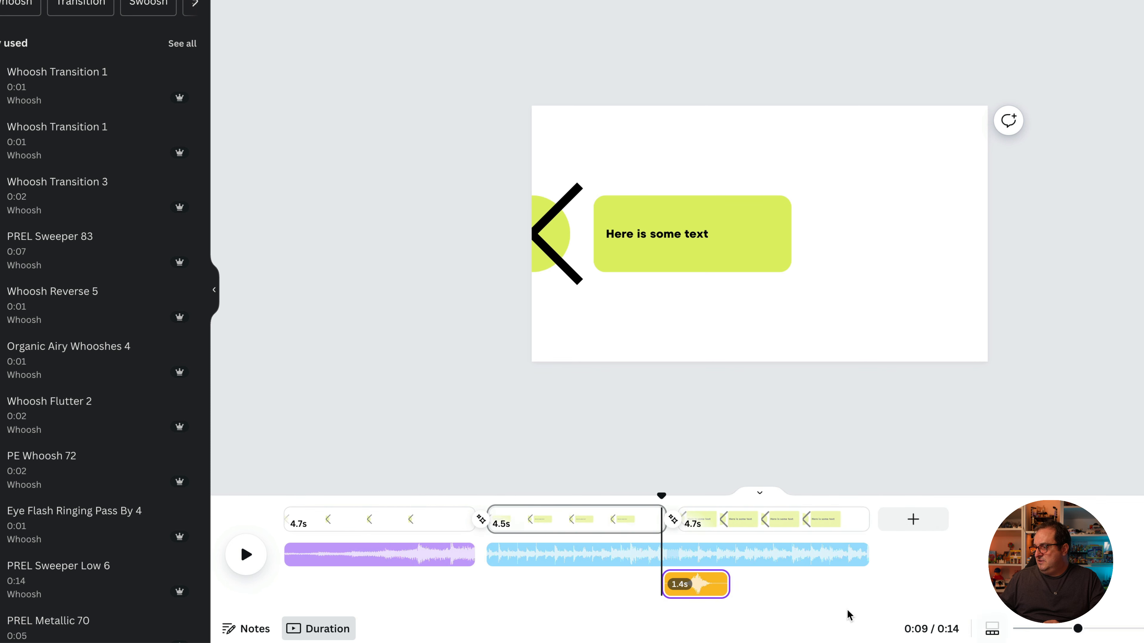
pyautogui.moveTo(707, 585); pyautogui.dragTo(691, 593)
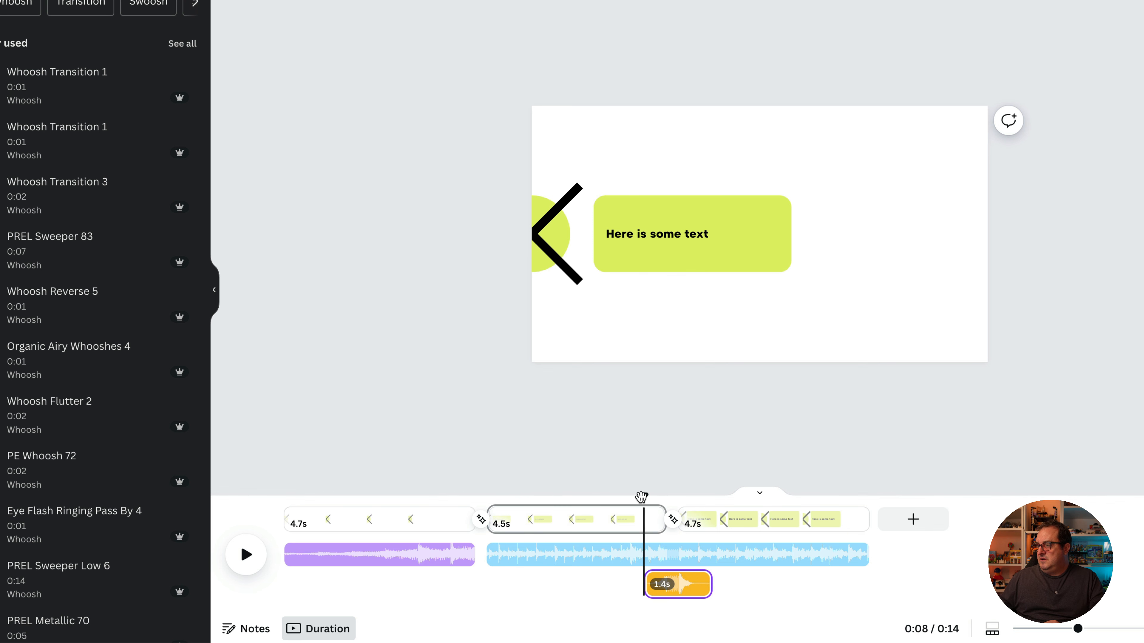
pyautogui.moveTo(641, 497); pyautogui.dragTo(634, 500)
pyautogui.press('space')
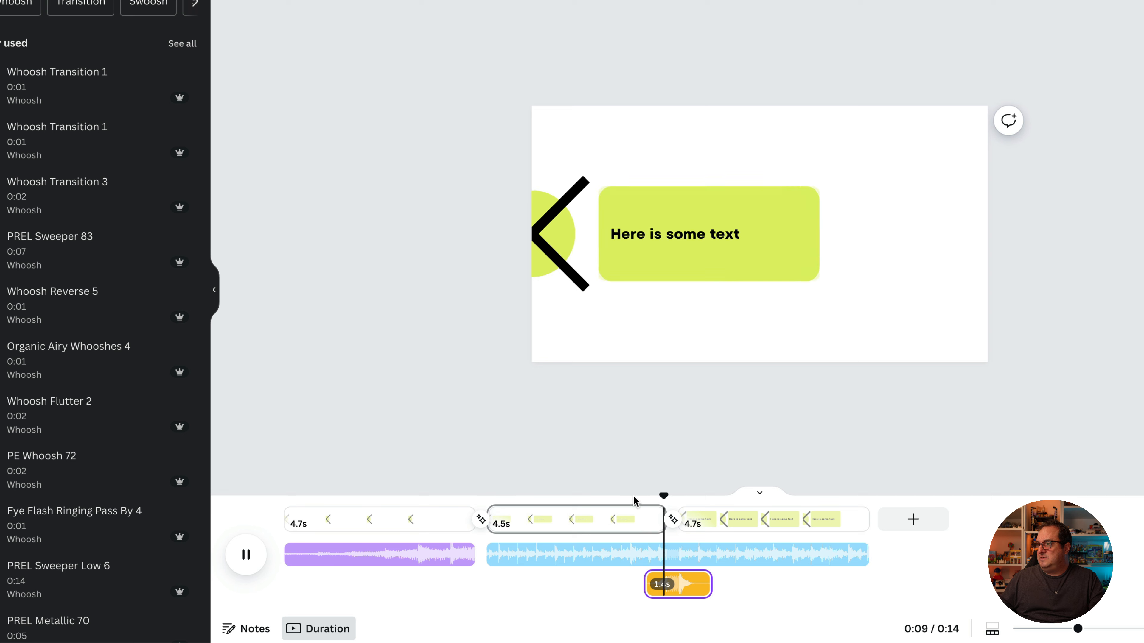
pyautogui.press('space')
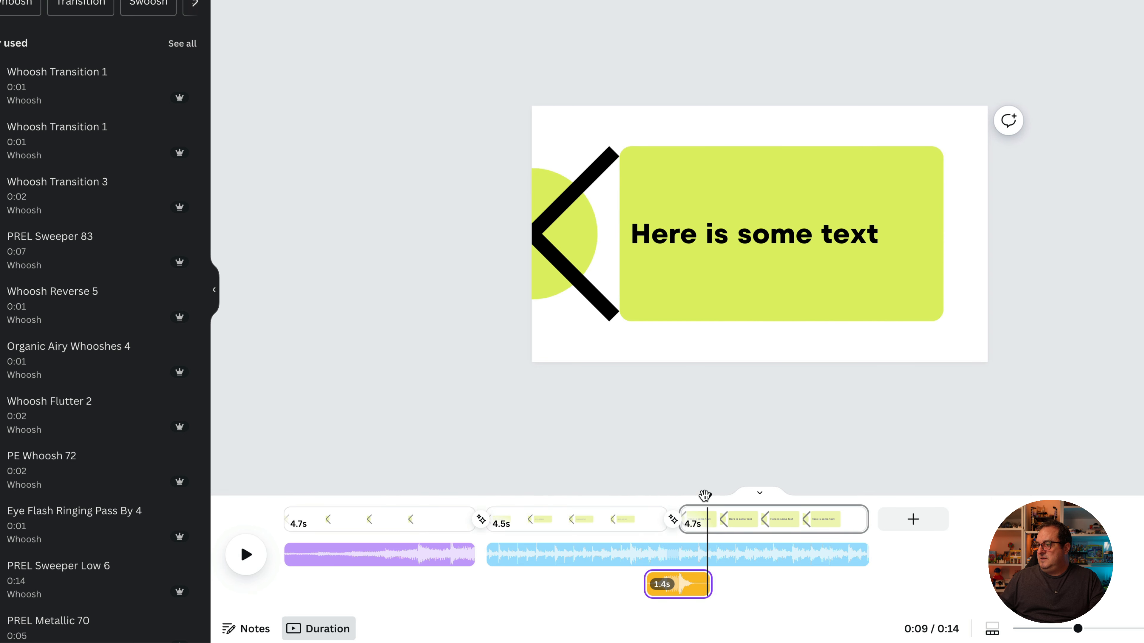
# Lower the second music track's volume to 37 and play the section around the whoosh
pyautogui.click(568, 554)
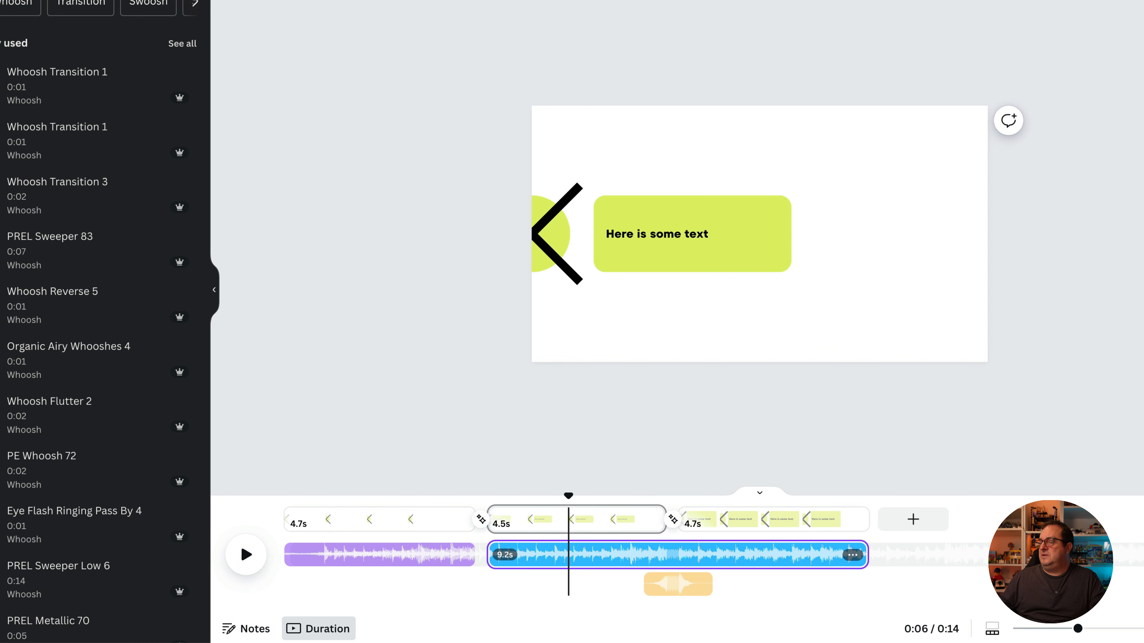
pyautogui.click(486, 21)
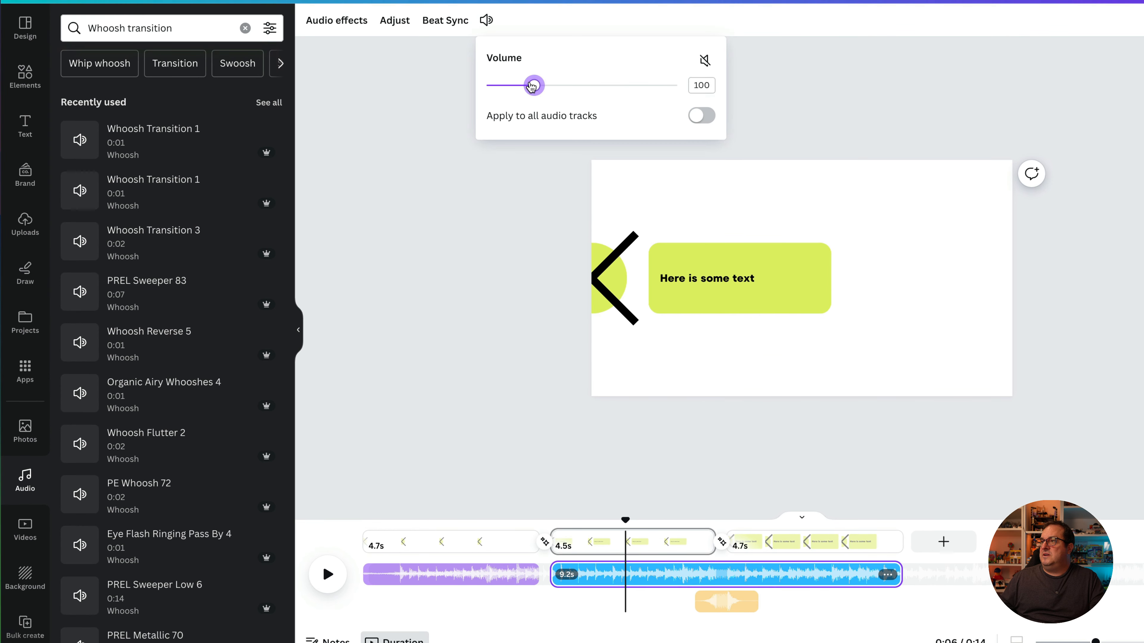
pyautogui.moveTo(532, 86); pyautogui.dragTo(516, 86)
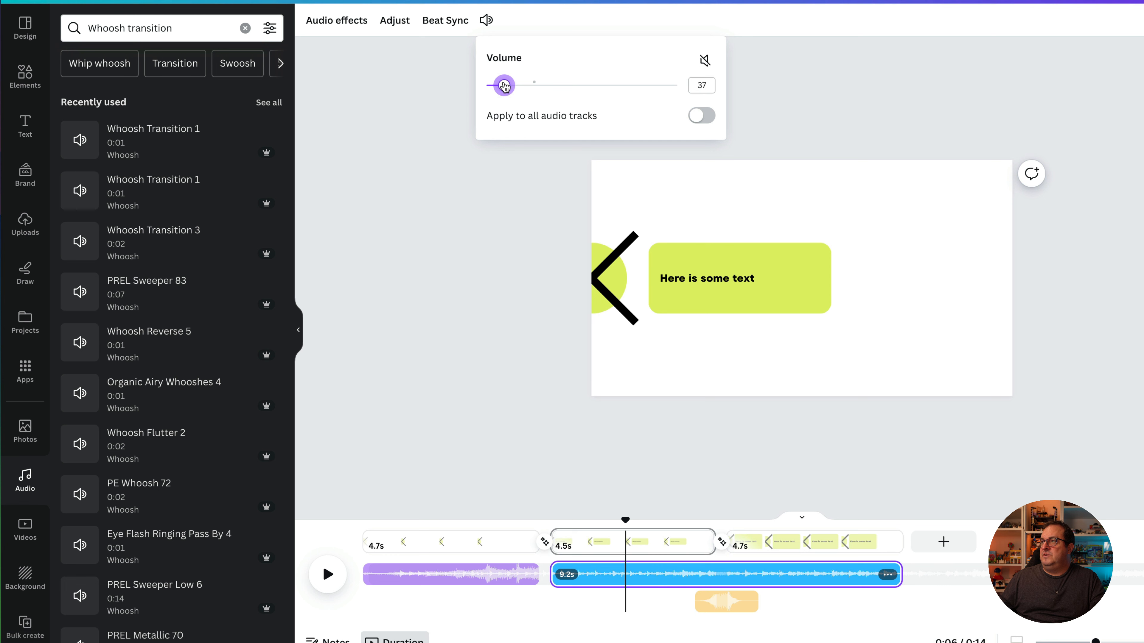
pyautogui.click(578, 343)
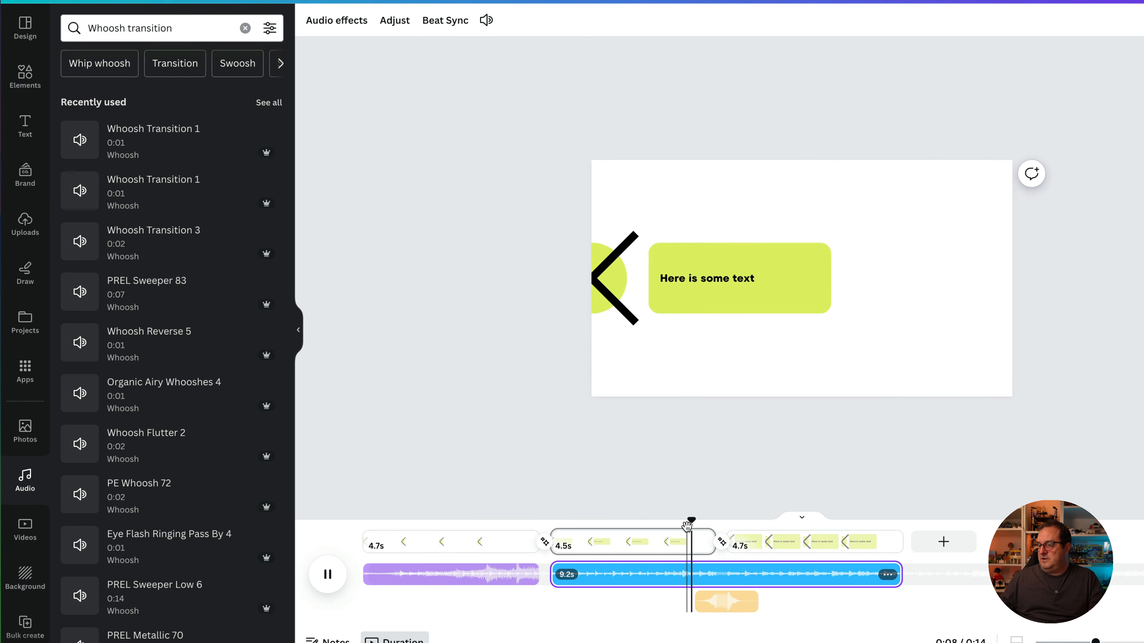
pyautogui.press('space')
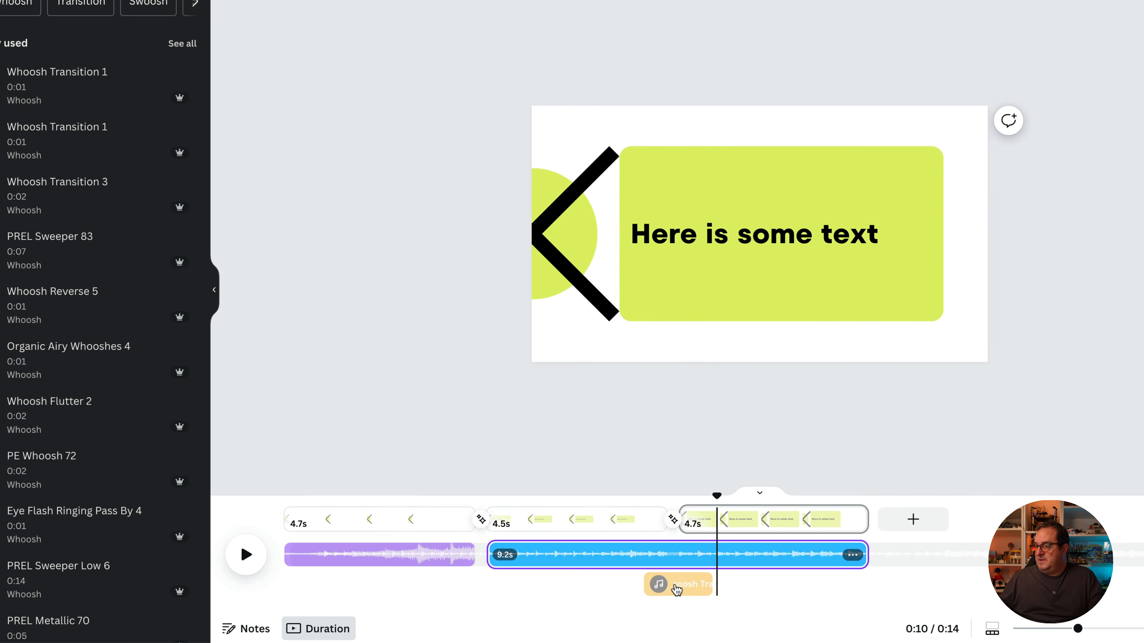
# Duplicate the whoosh sound, place the copy across the transition between the first and second pages, and play the result
pyautogui.click(726, 605)
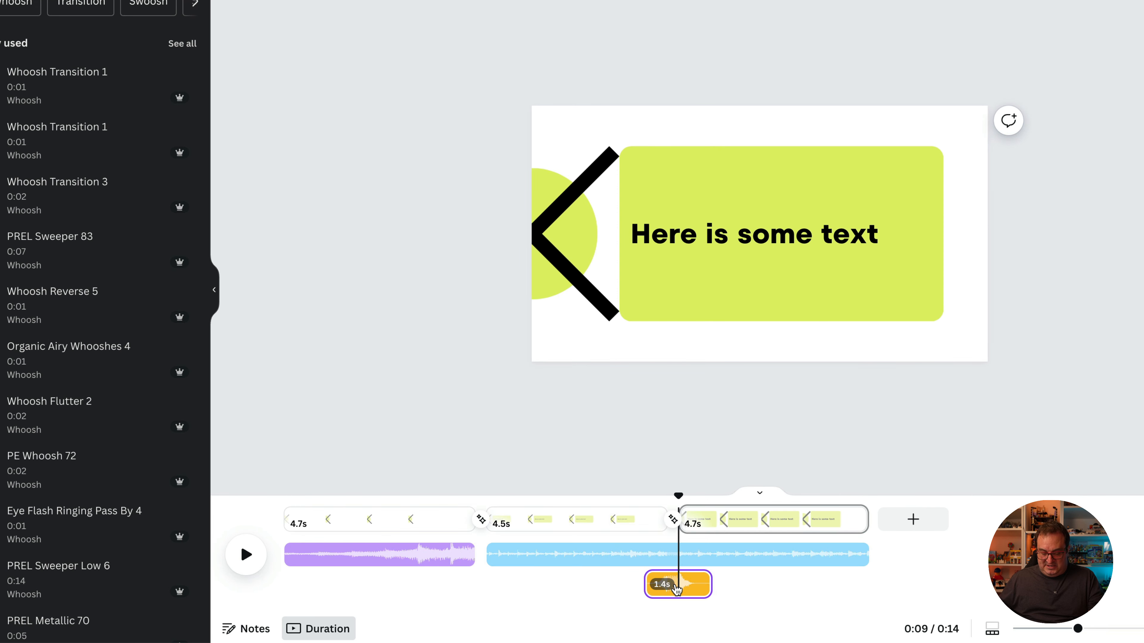
pyautogui.click(463, 503)
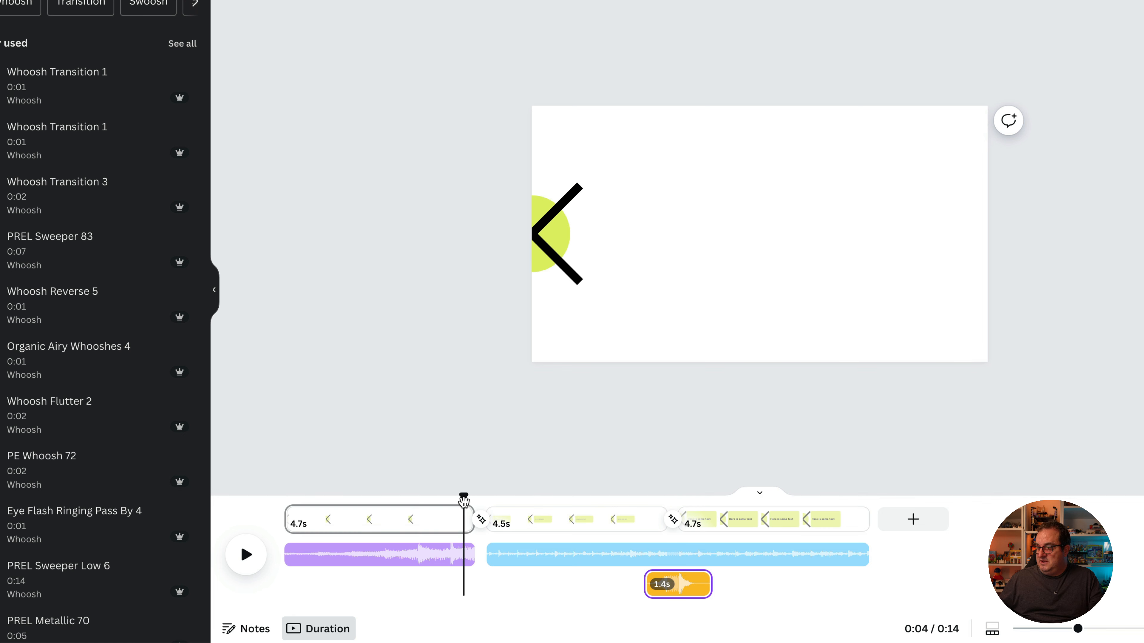
pyautogui.moveTo(677, 584); pyautogui.dragTo(482, 581)
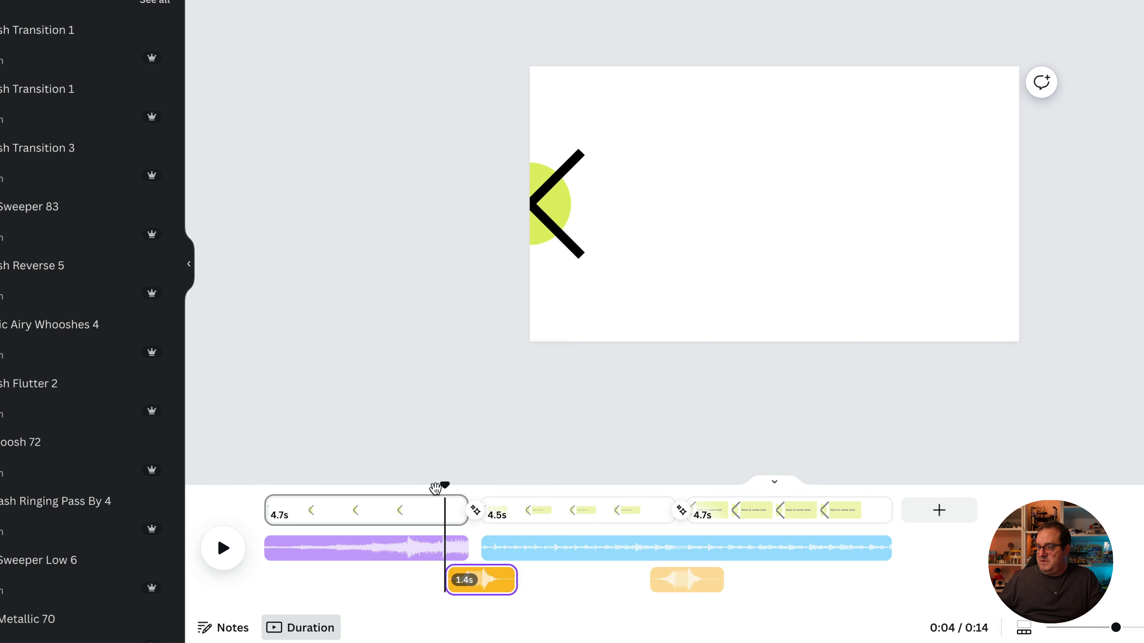
pyautogui.moveTo(435, 488); pyautogui.dragTo(421, 488)
pyautogui.press('space')
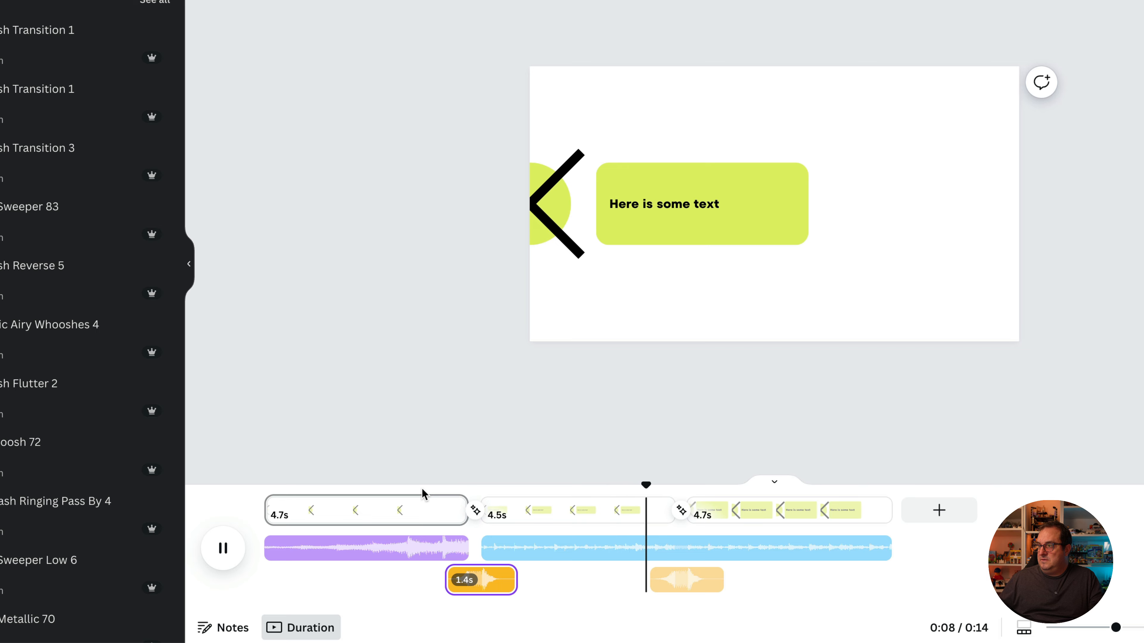
pyautogui.press('space')
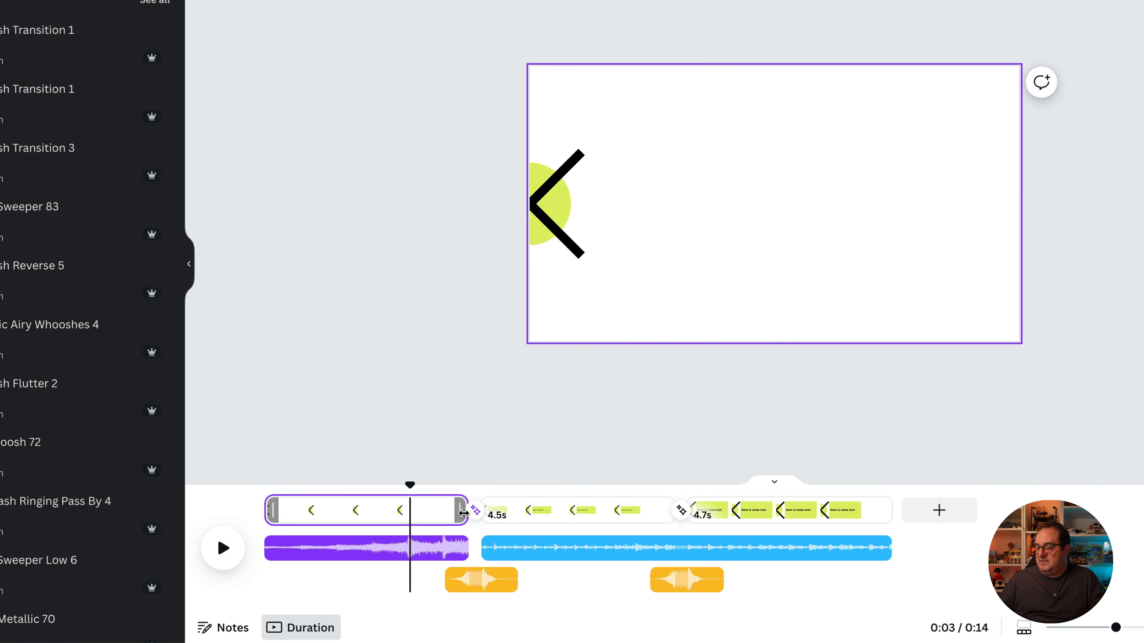
# Shorten the first page to 3.3 s and the second to 3.2 s, realigning both whoosh sounds with their transitions
pyautogui.moveTo(463, 512); pyautogui.dragTo(402, 512)
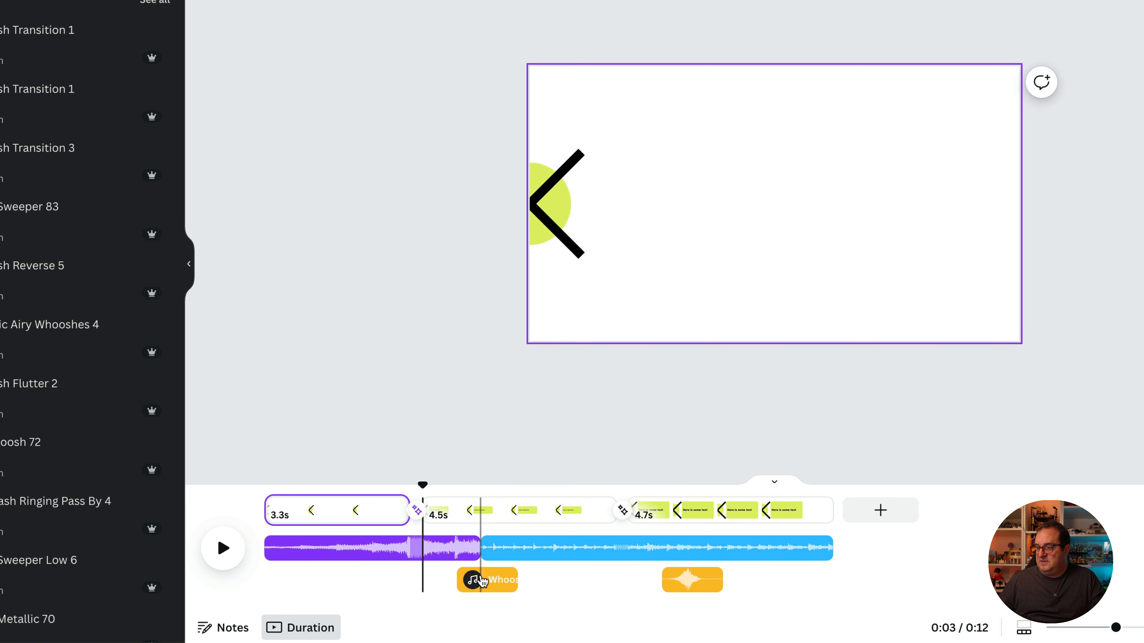
pyautogui.moveTo(472, 579); pyautogui.dragTo(407, 577)
pyautogui.moveTo(696, 575); pyautogui.dragTo(560, 573)
pyautogui.moveTo(610, 507); pyautogui.dragTo(561, 509)
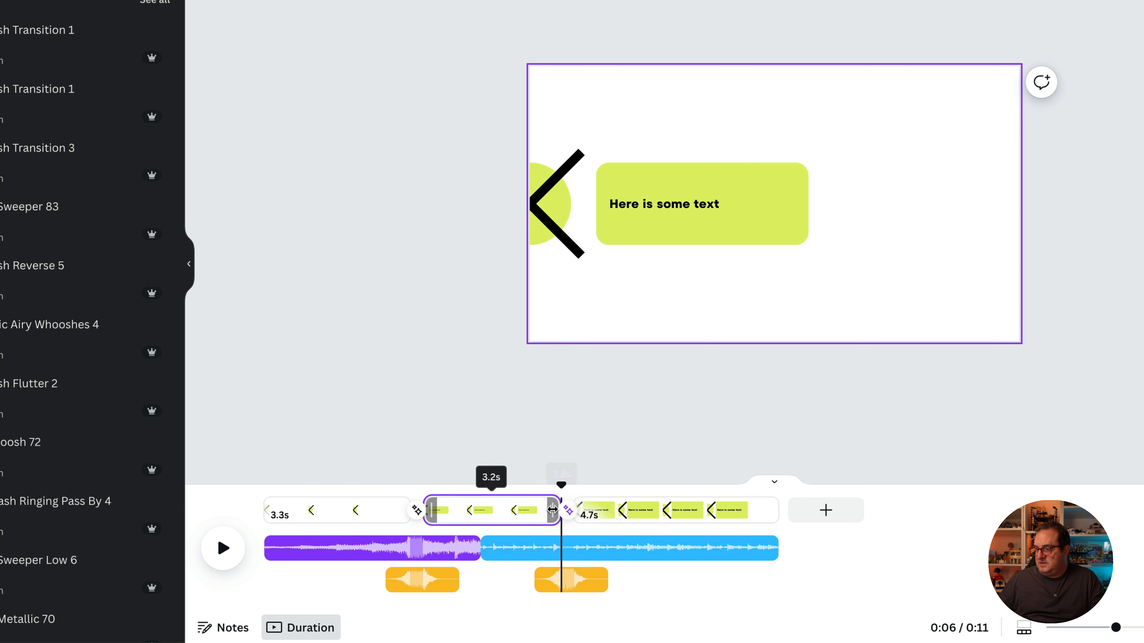
# Play the video from the beginning through both page transitions to check the shortened timing
pyautogui.click(360, 497)
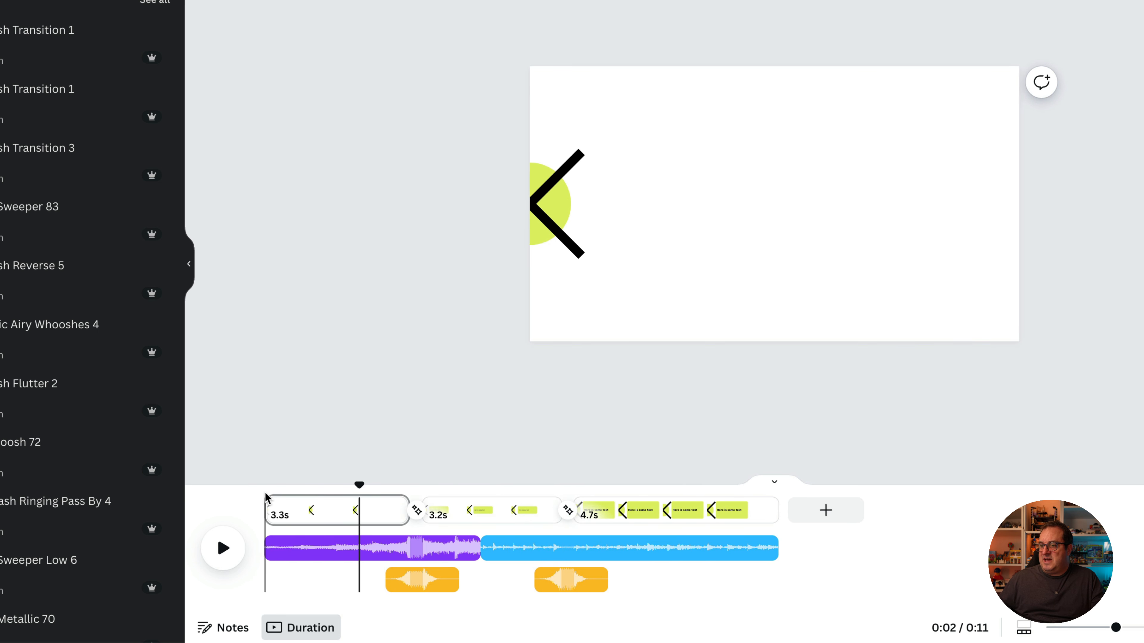
pyautogui.click(265, 498)
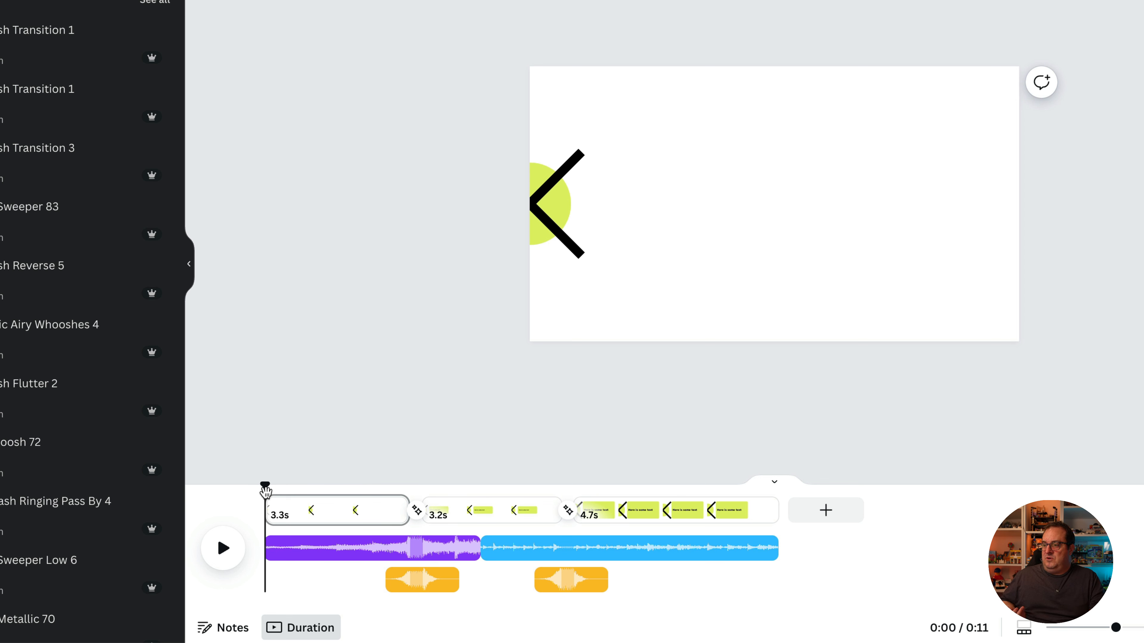
pyautogui.press('space')
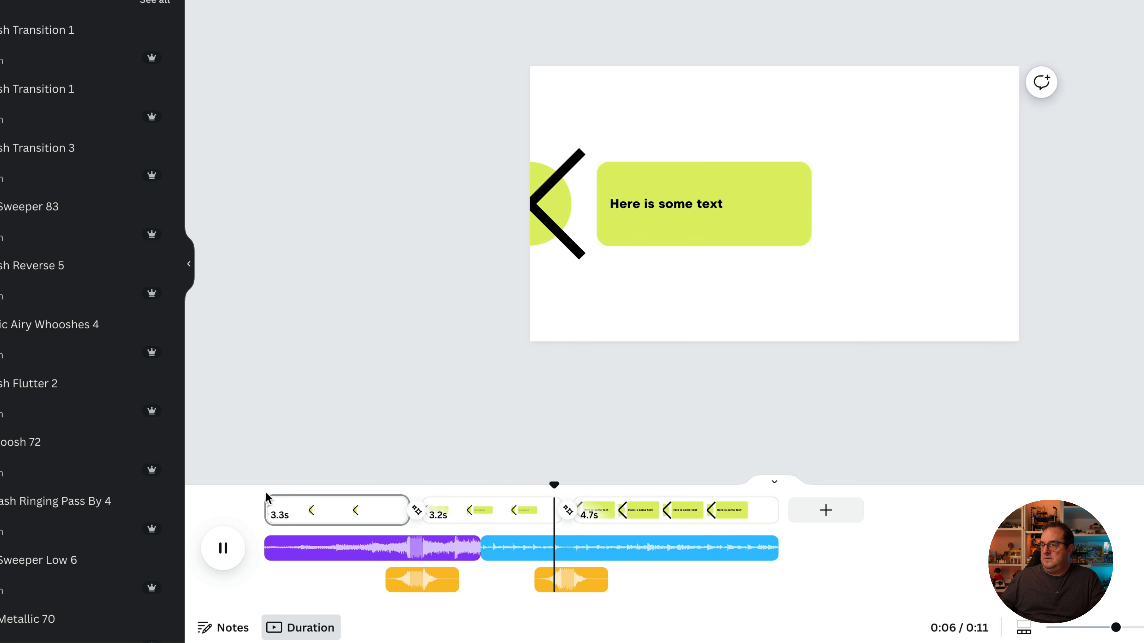
pyautogui.press('space')
# Delete the second music track, extend the first one to 11.3 s to cover all pages, and play the video from the start
pyautogui.click(550, 560)
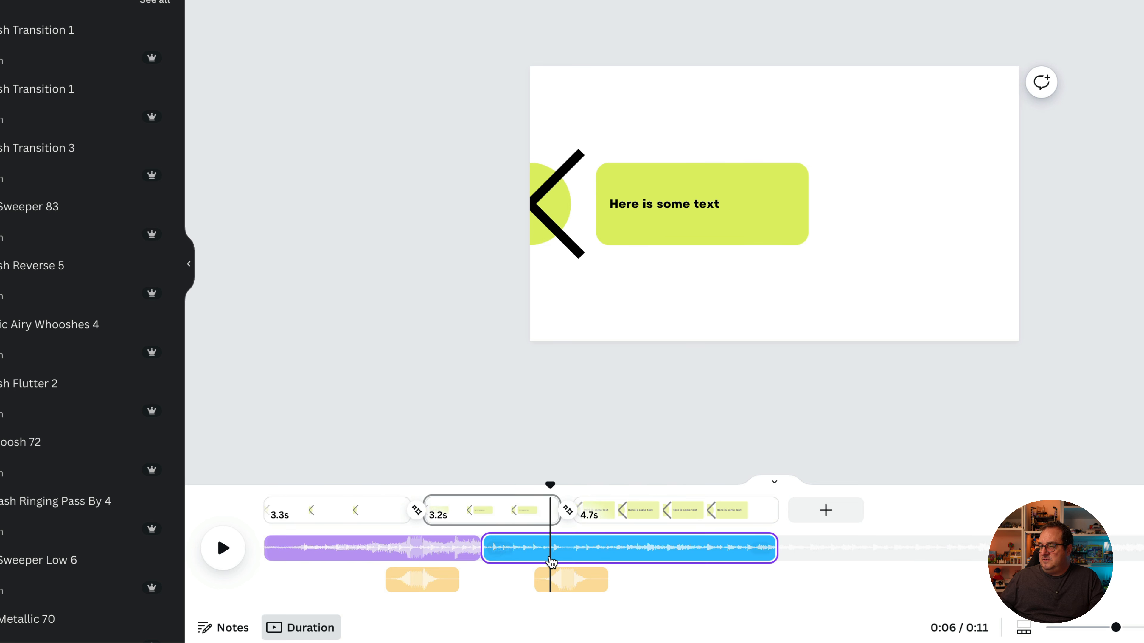
pyautogui.press('Delete')
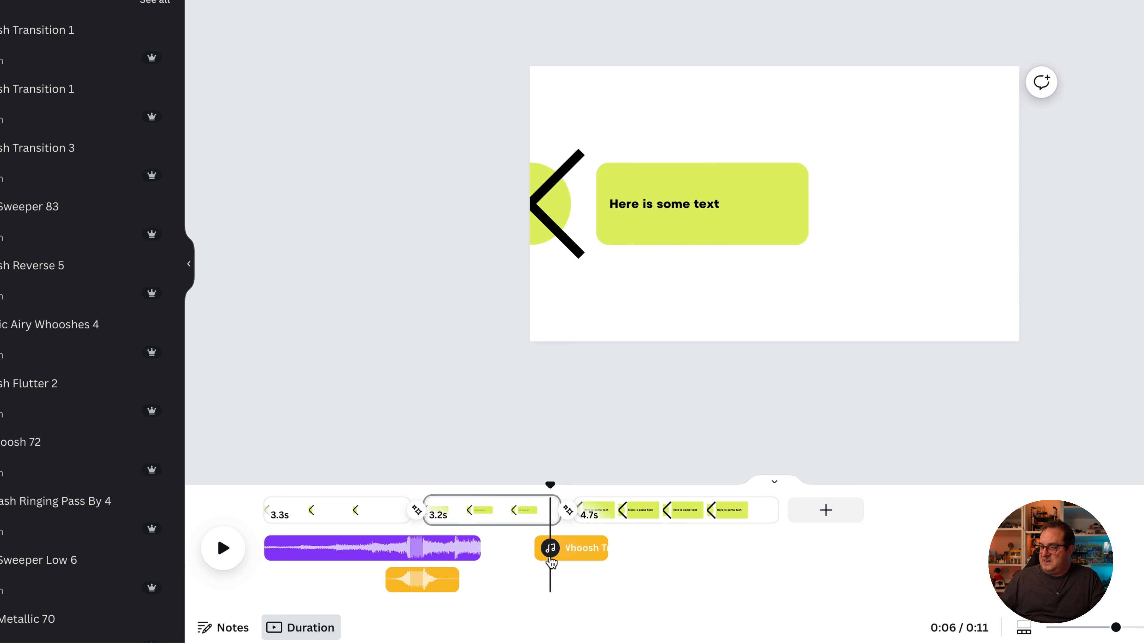
pyautogui.click(470, 548)
pyautogui.moveTo(537, 548); pyautogui.dragTo(777, 547)
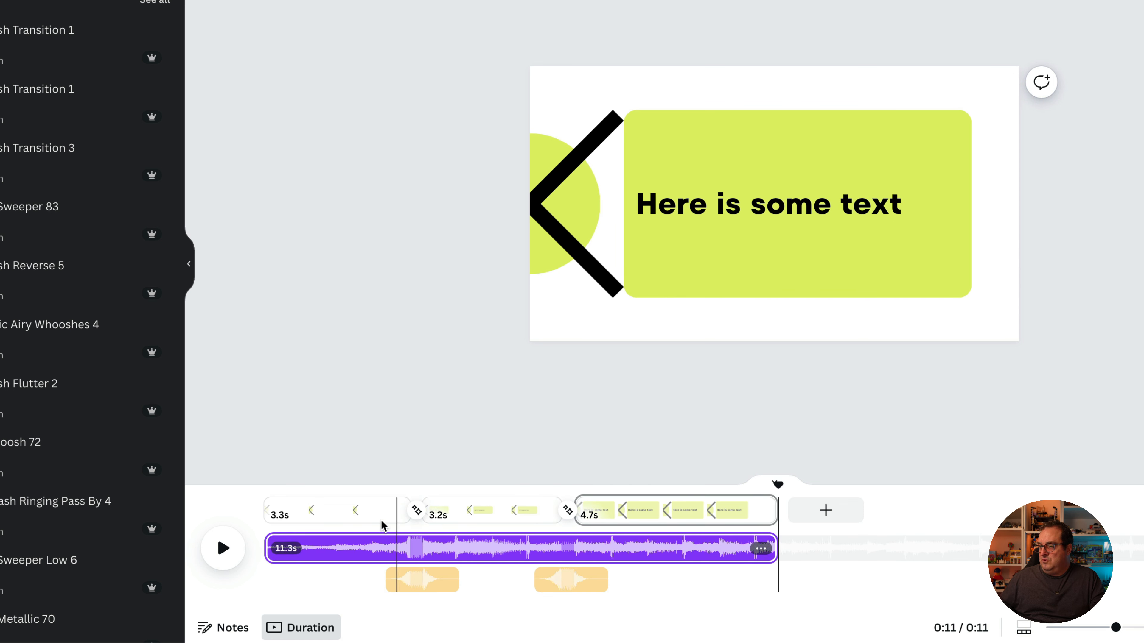
pyautogui.click(259, 489)
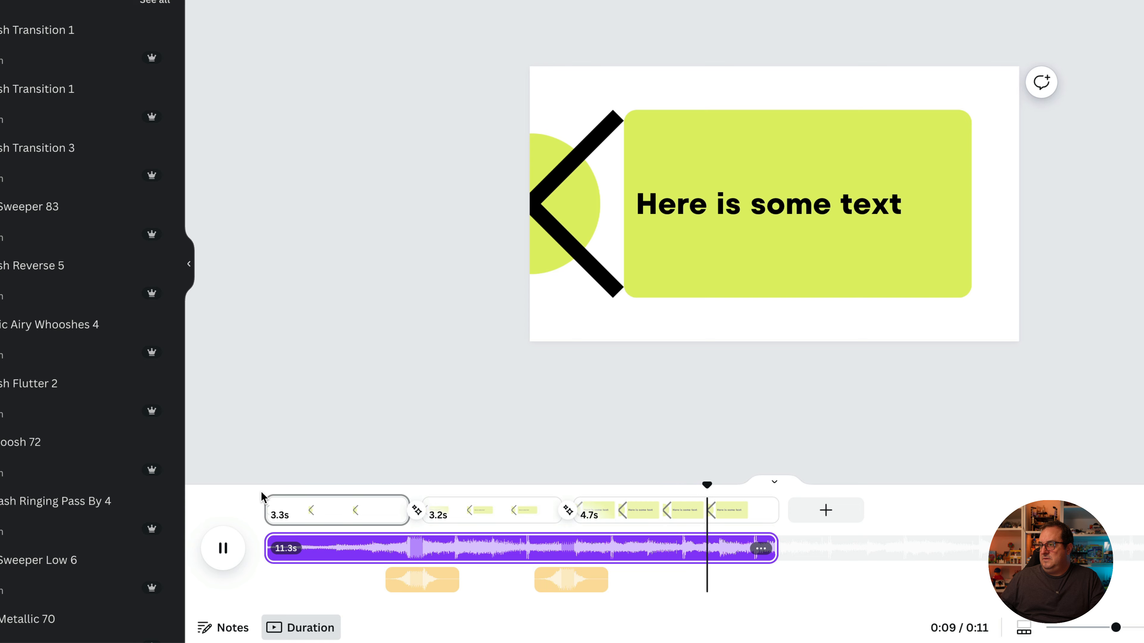
pyautogui.press('space')
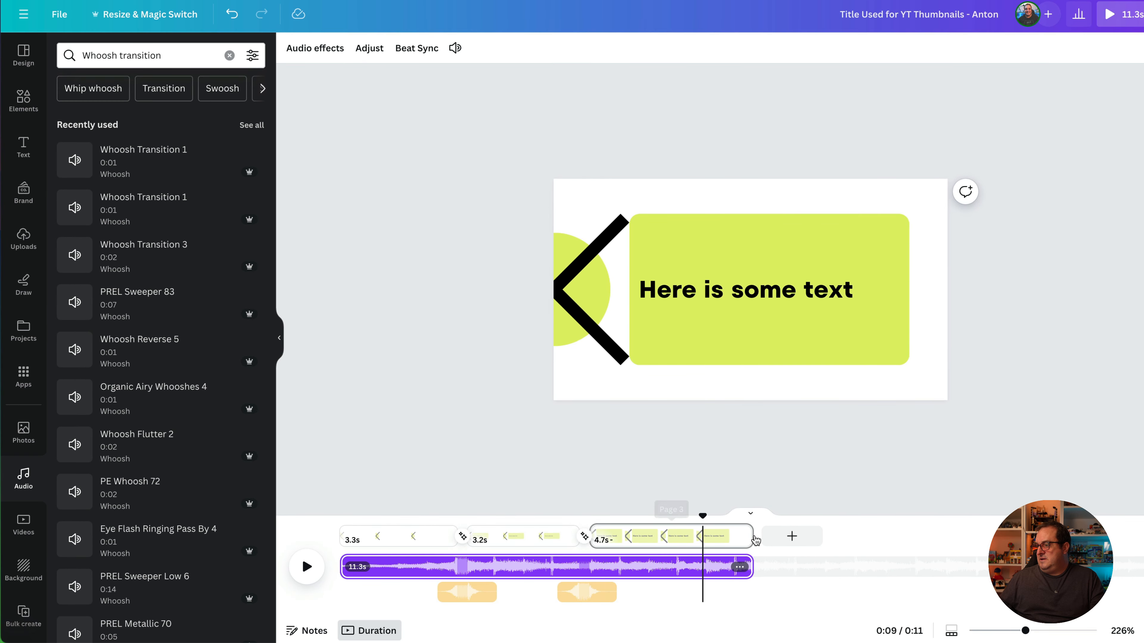